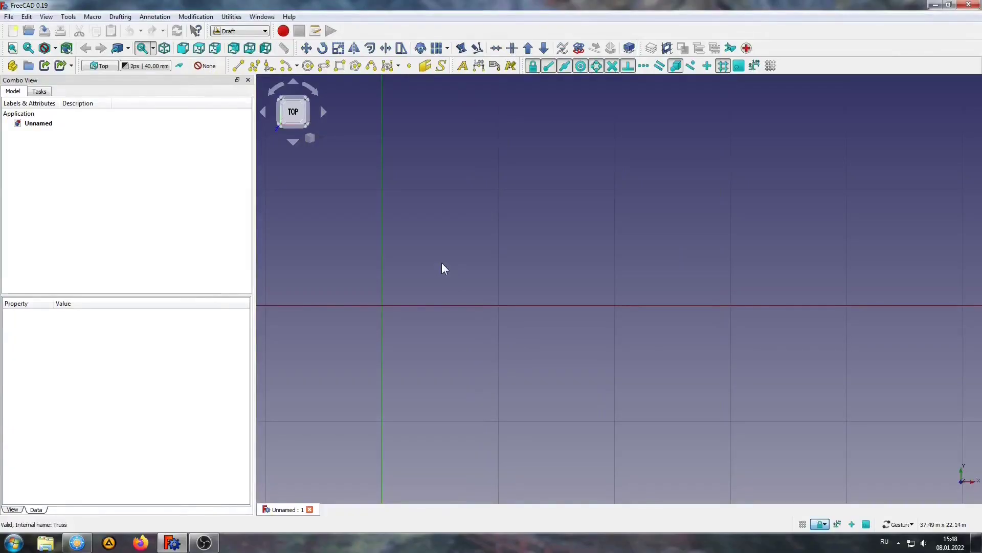
- In the Arch workbench, draw a truss from the origin to a point along the X axis
click(234, 30)
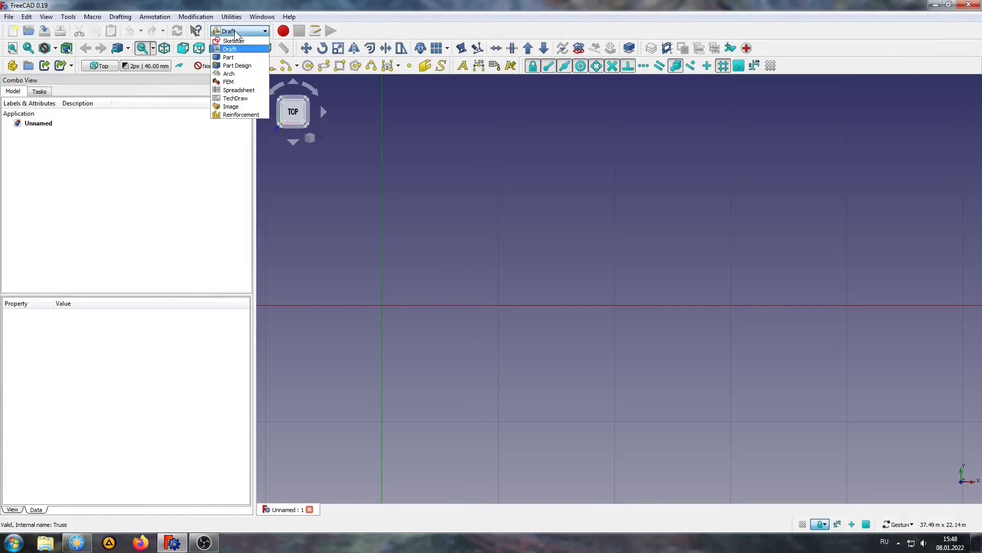
click(239, 76)
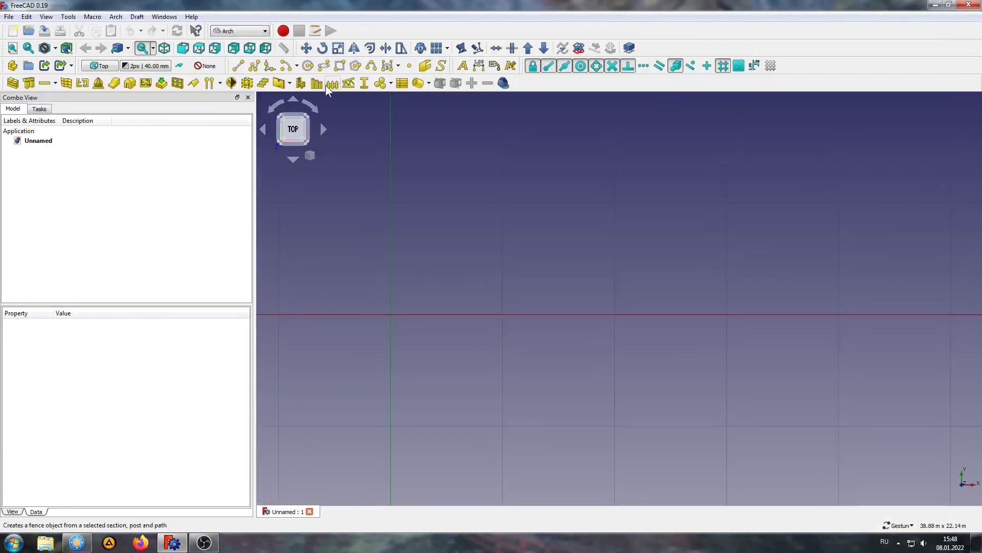
click(349, 83)
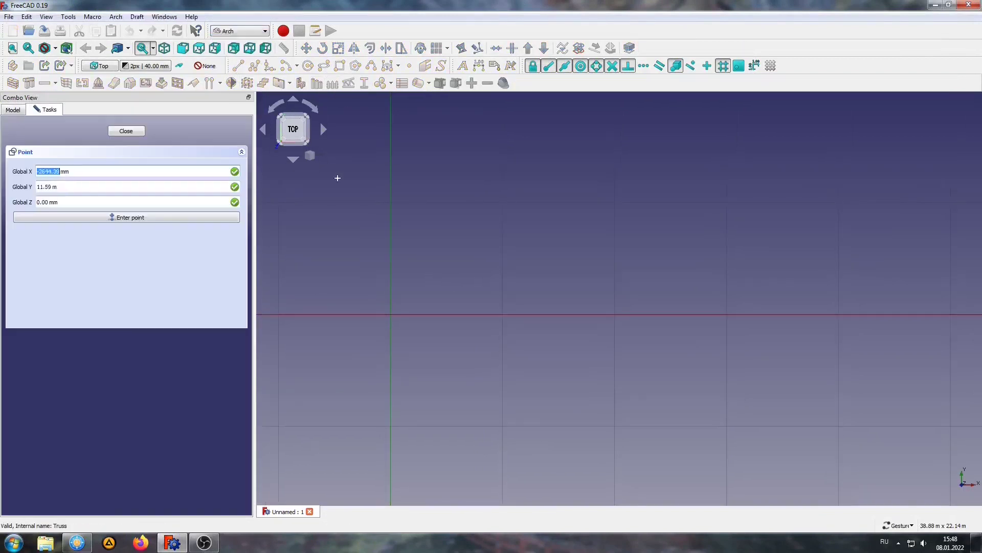
click(390, 315)
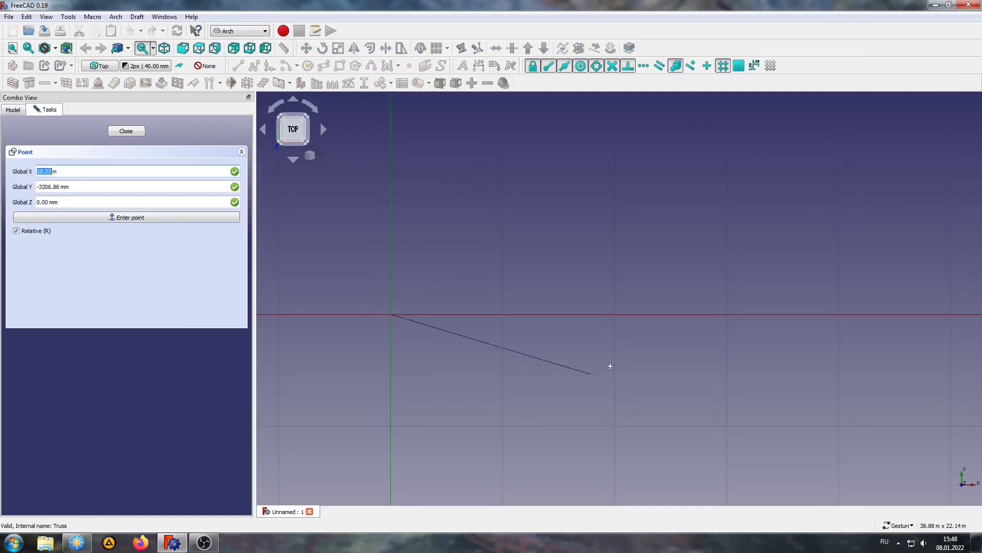
click(728, 314)
- Show the truss in front view and begin editing its Height End property
drag(528, 402, 510, 305)
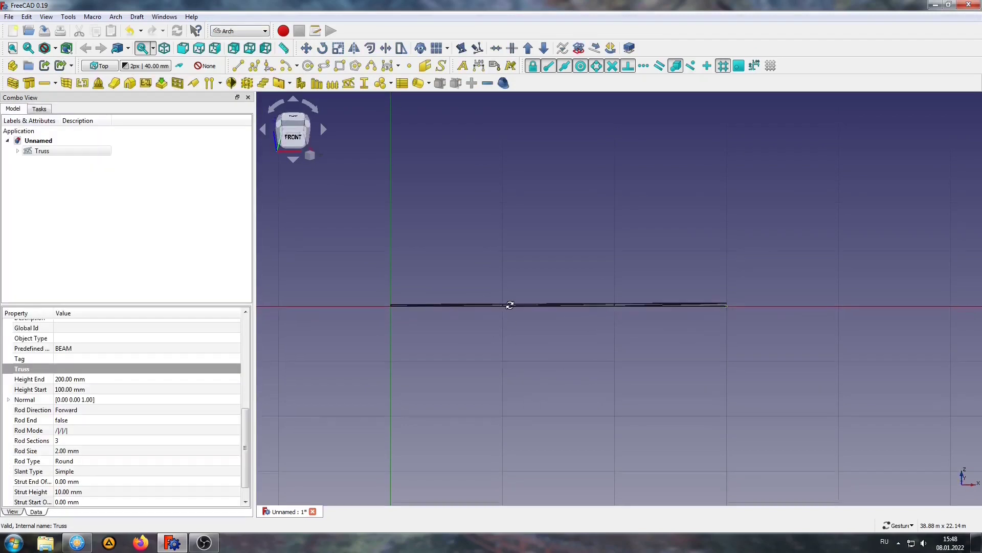
click(293, 134)
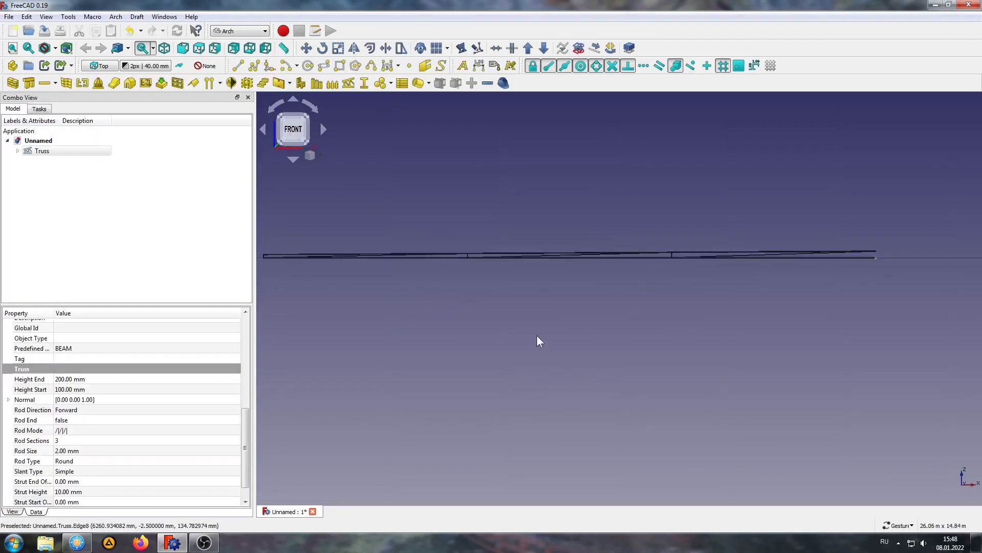
scroll(533, 329, up, 2)
scroll(547, 358, down, 2)
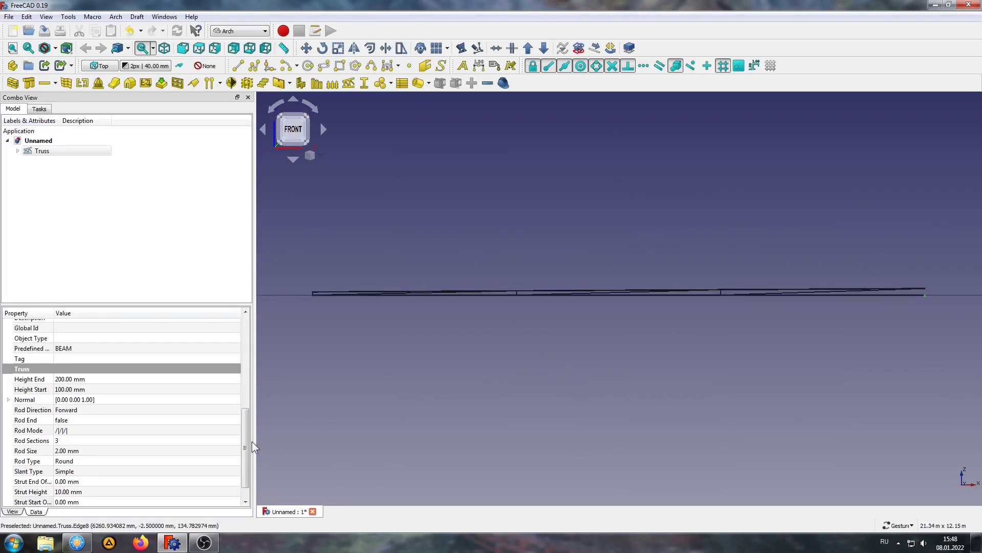
drag(246, 443, 247, 446)
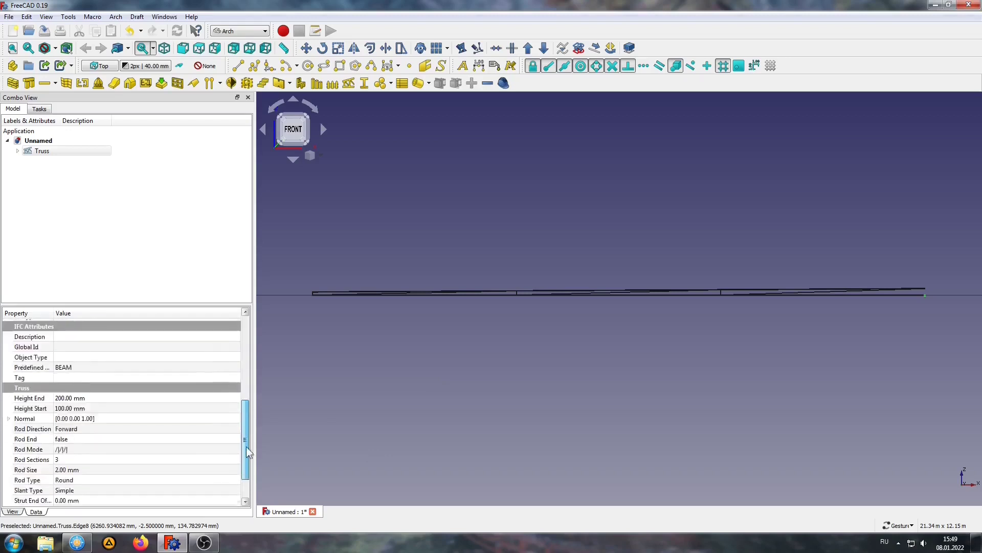
scroll(247, 448, down, 2)
click(107, 361)
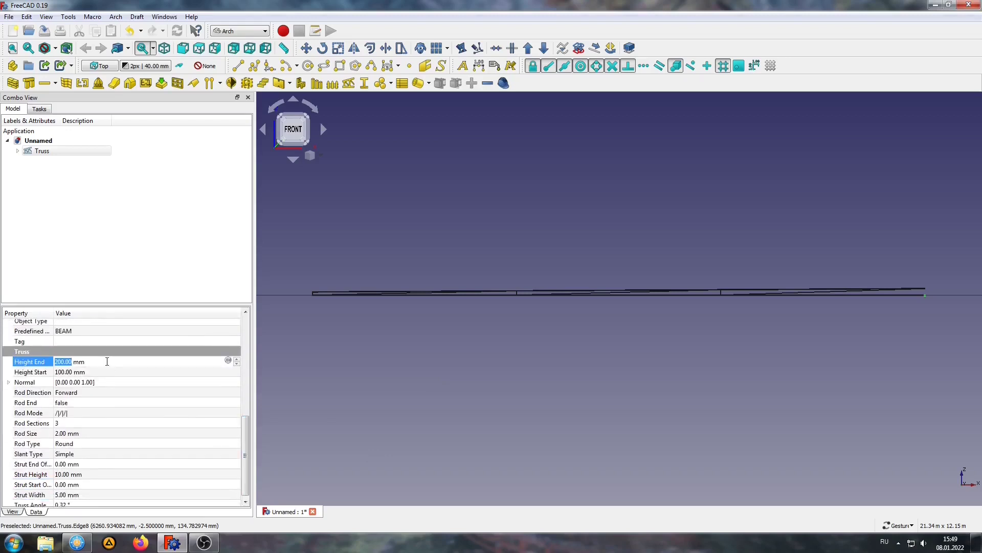
- Set Height End and Height Start to 1600 mm and Rod Sections to 12
text(1)
text(600)
click(106, 369)
text(16)
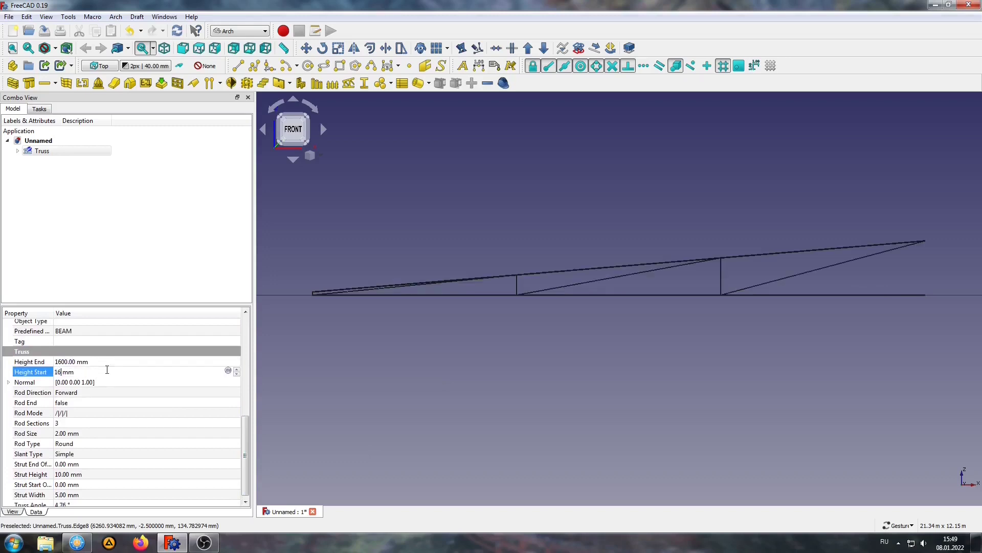
text(00)
click(90, 421)
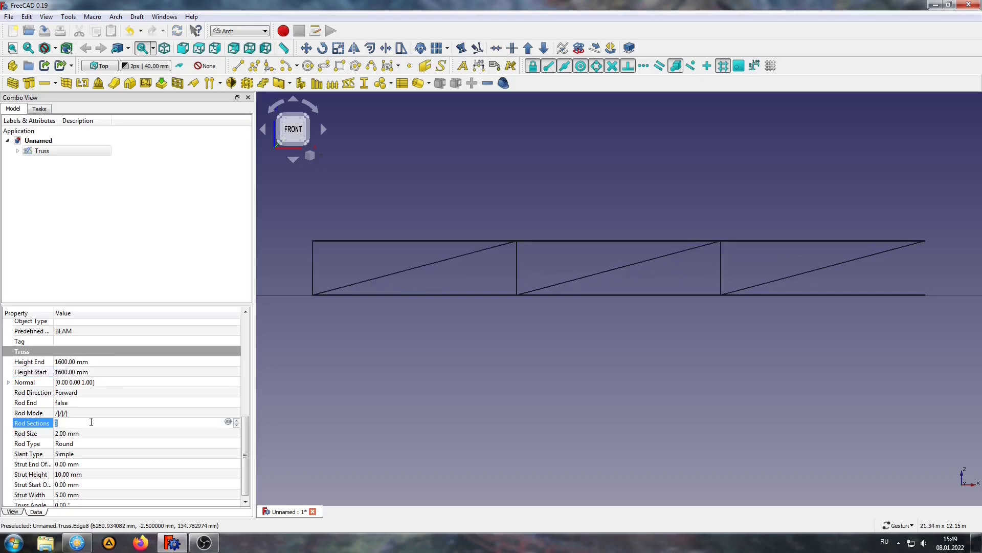
text(11)
text(2)
key(Return)
- Make the rods Square at 80 mm, with Strut Height and Strut Width of 120 mm
double_click(84, 443)
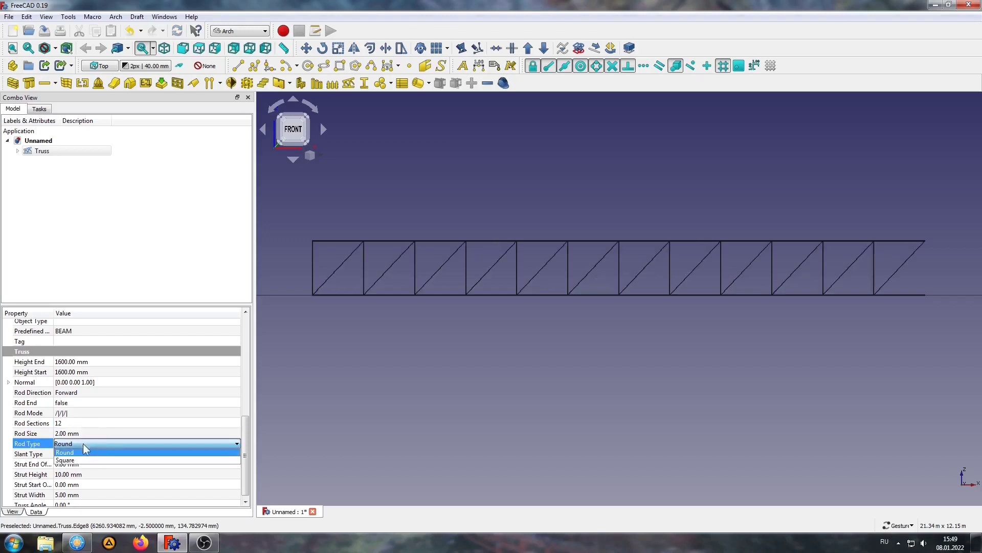
click(81, 461)
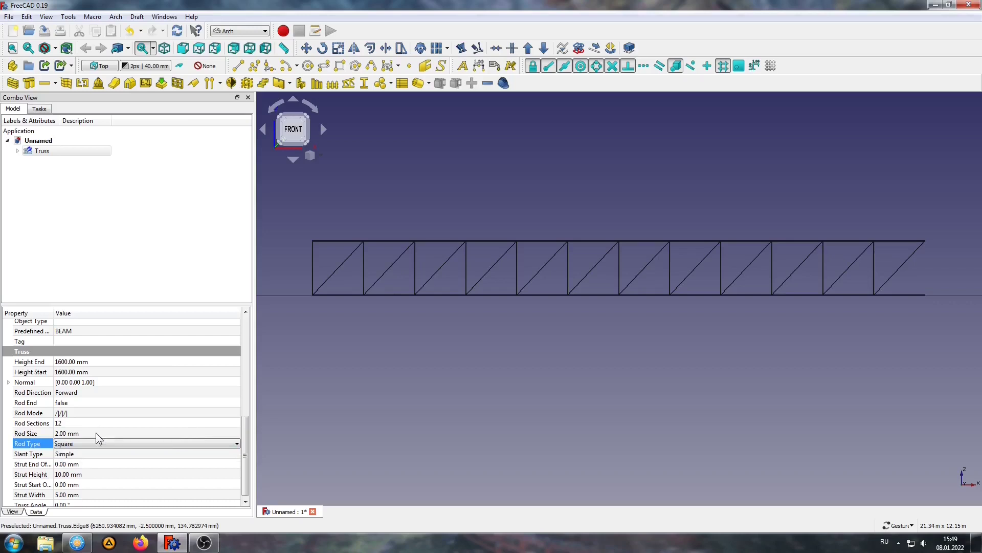
double_click(96, 433)
text(8)
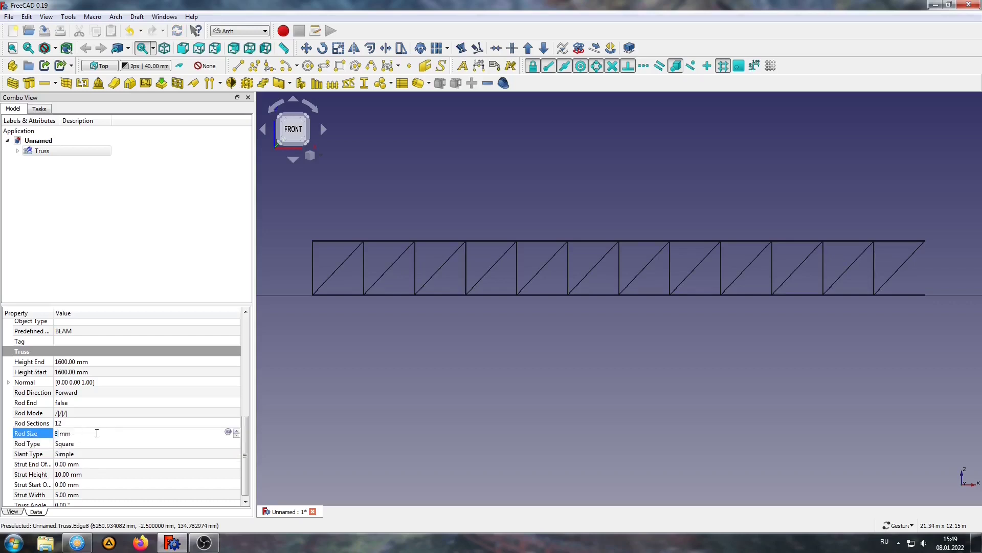
text(0)
double_click(90, 473)
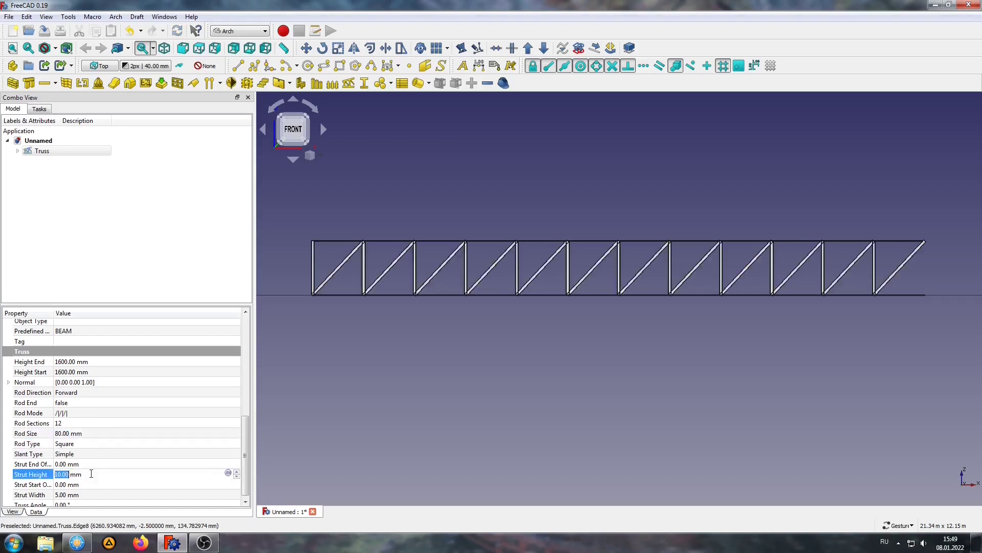
text(120)
double_click(97, 493)
text(12)
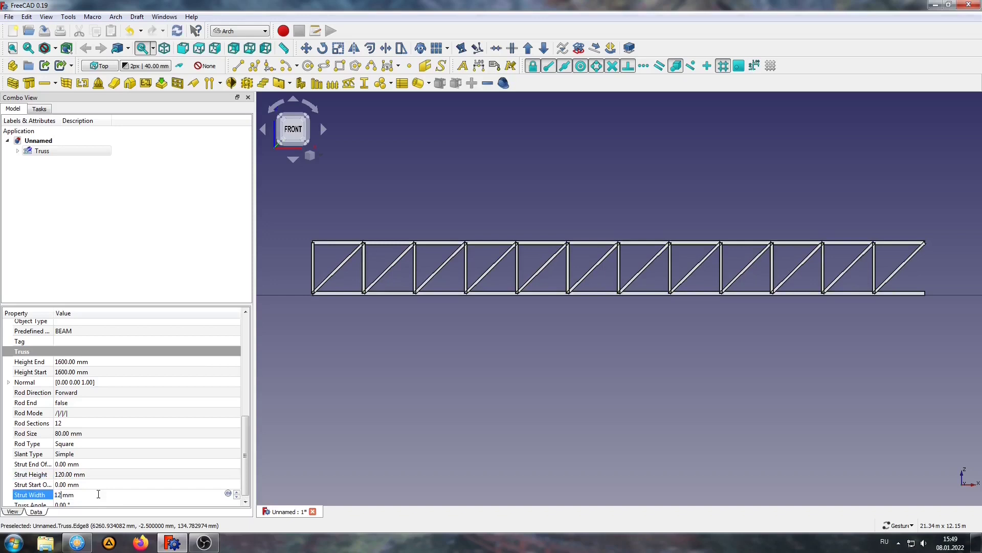
text(0)
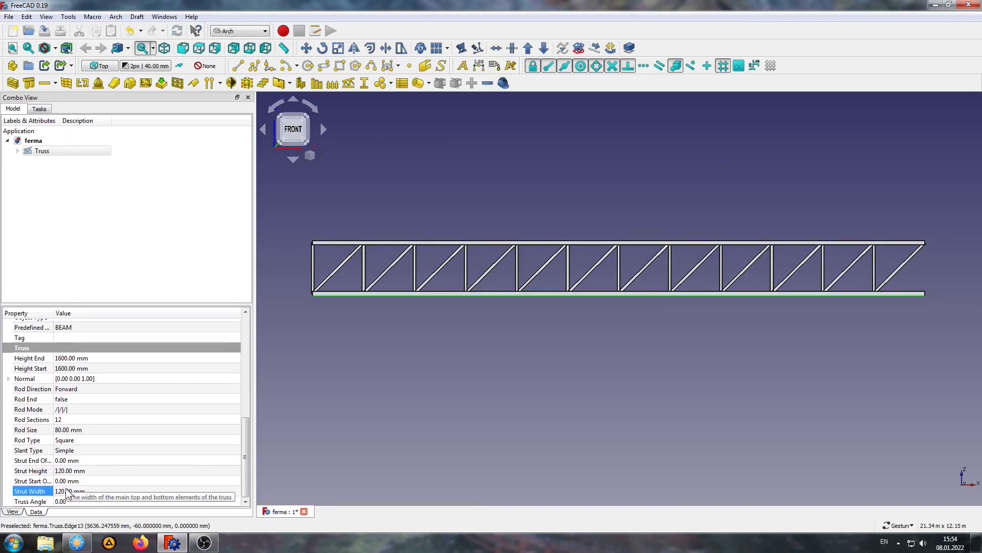
- Set Rod Mode to the zigzag /\/\/\ pattern and recompute the truss
scroll(97, 469, up, 3)
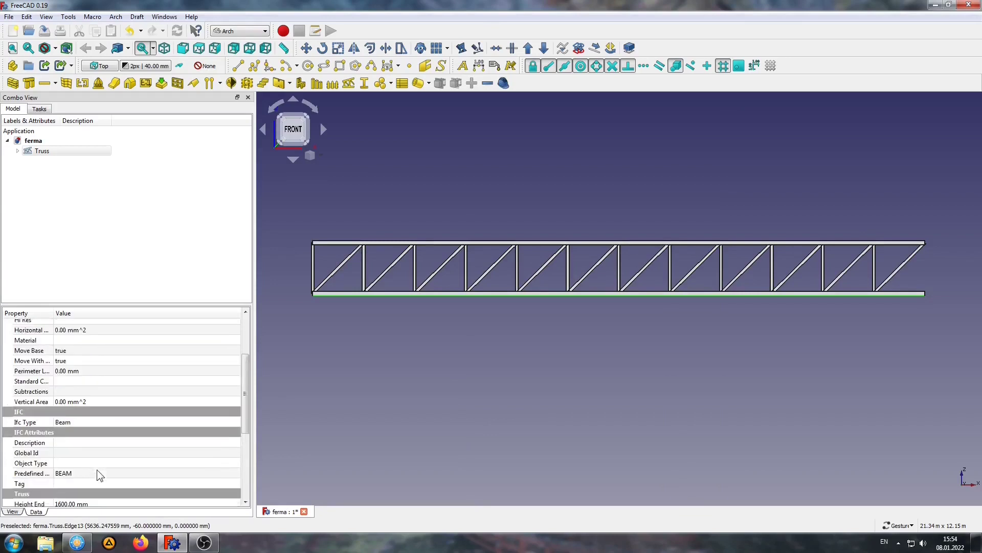
scroll(96, 469, down, 1)
scroll(97, 468, down, 2)
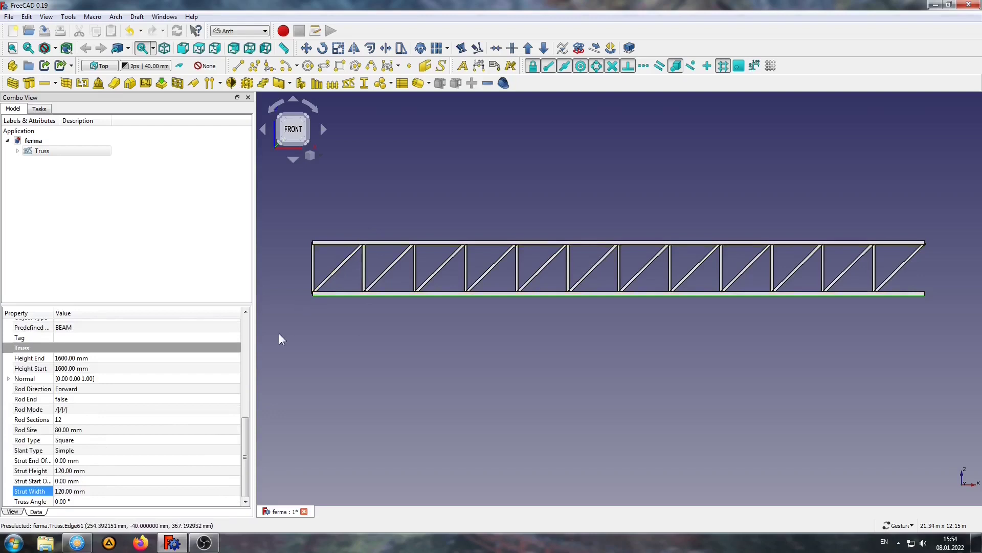
click(109, 408)
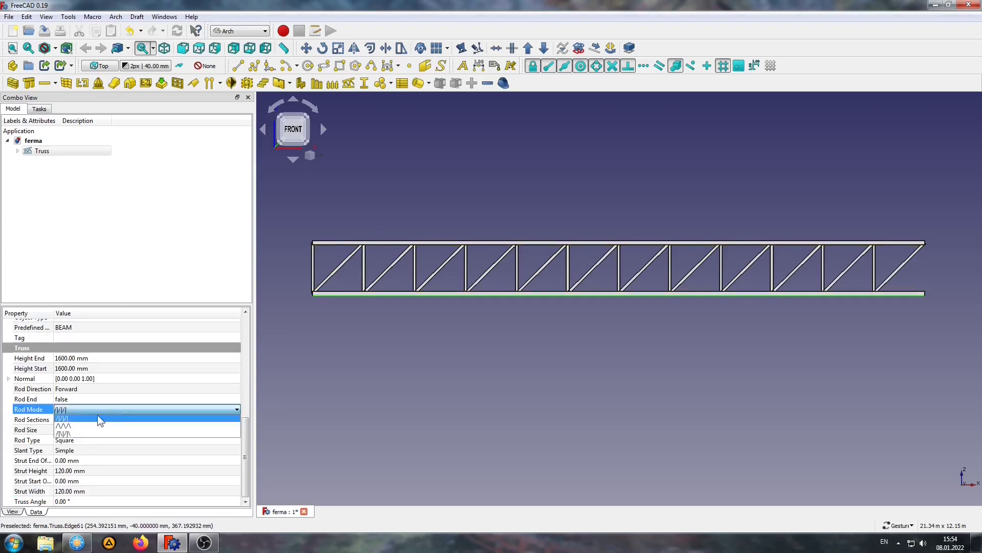
click(64, 434)
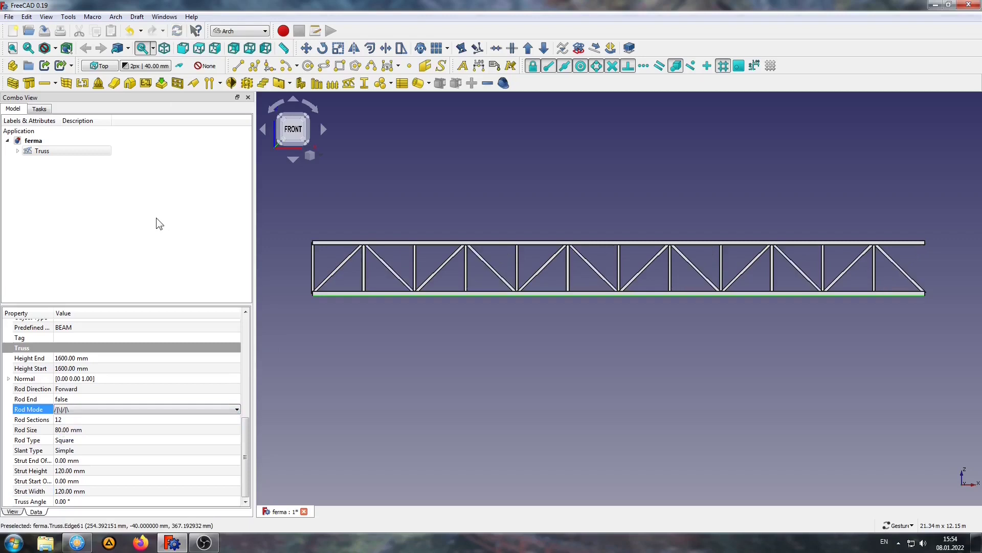
click(84, 411)
click(66, 426)
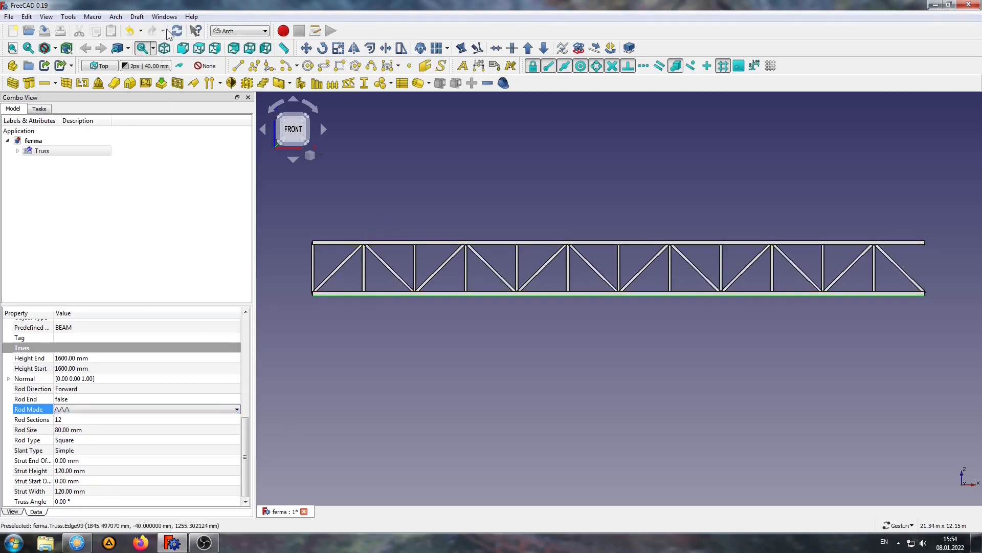
click(176, 31)
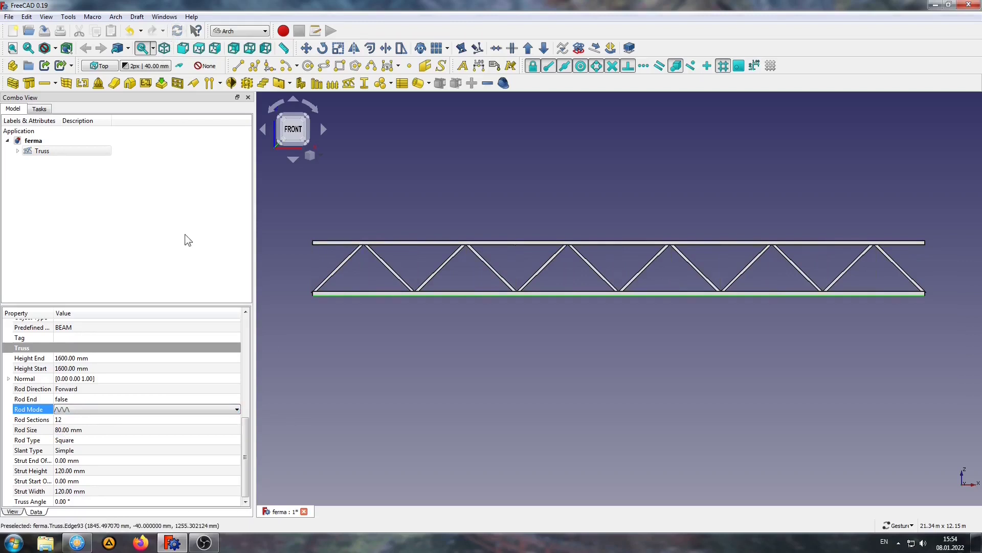
click(247, 427)
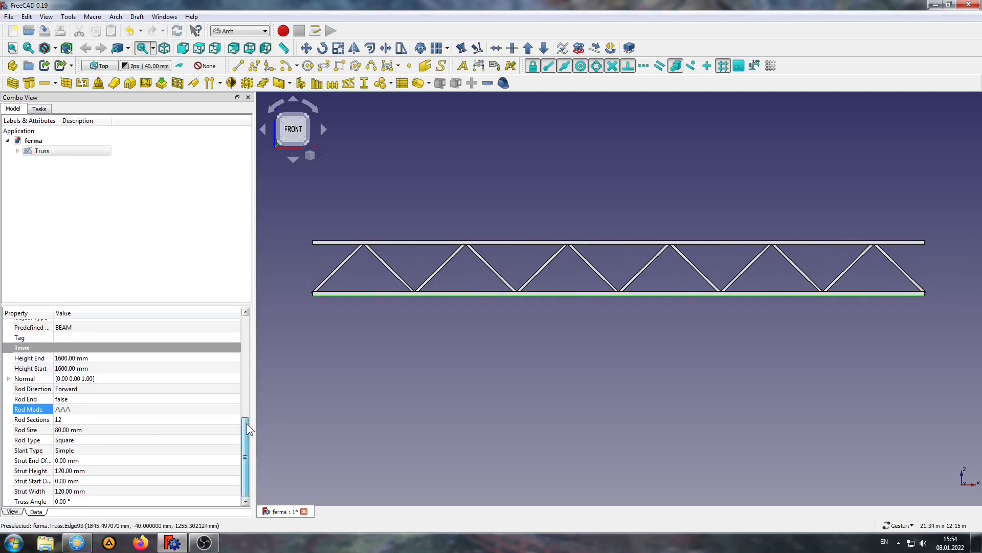
drag(246, 427, 246, 407)
click(121, 408)
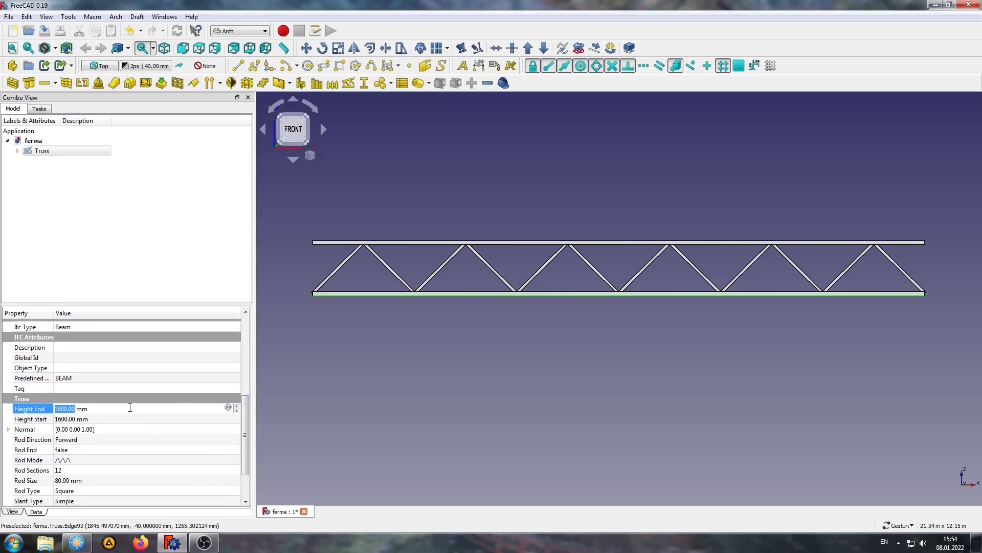
- Enter a 2500 mm height and set the Slant Type to Double
text(2500)
key(Return)
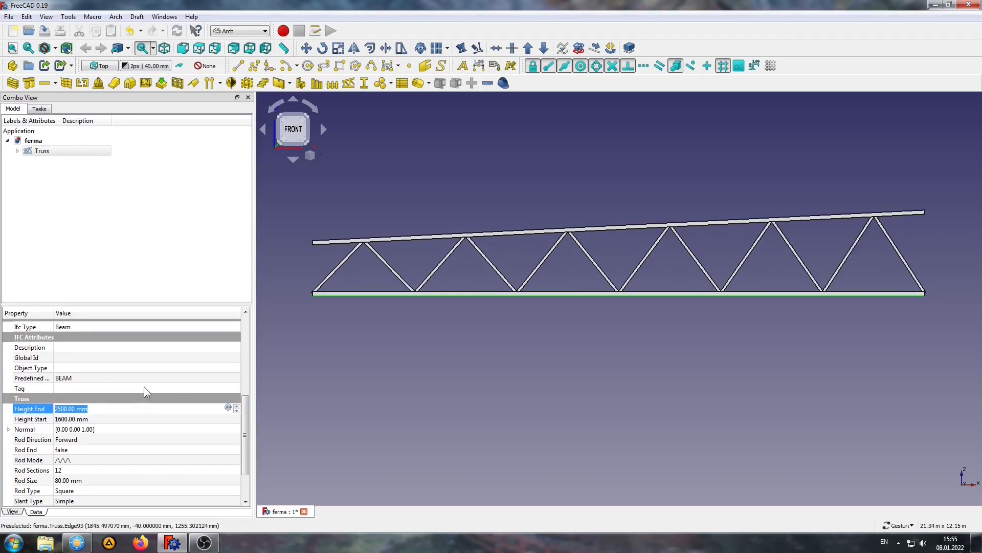
drag(245, 456, 247, 472)
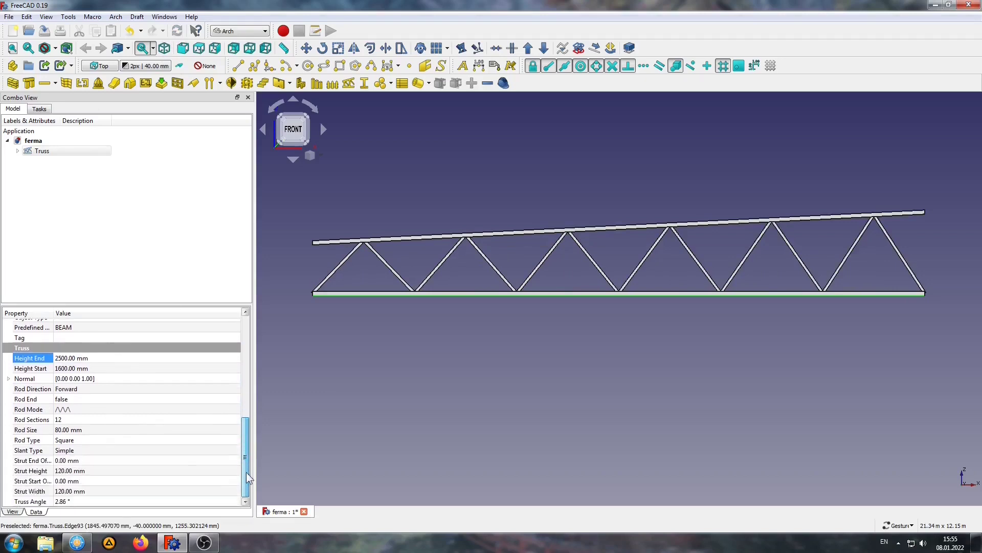
click(91, 451)
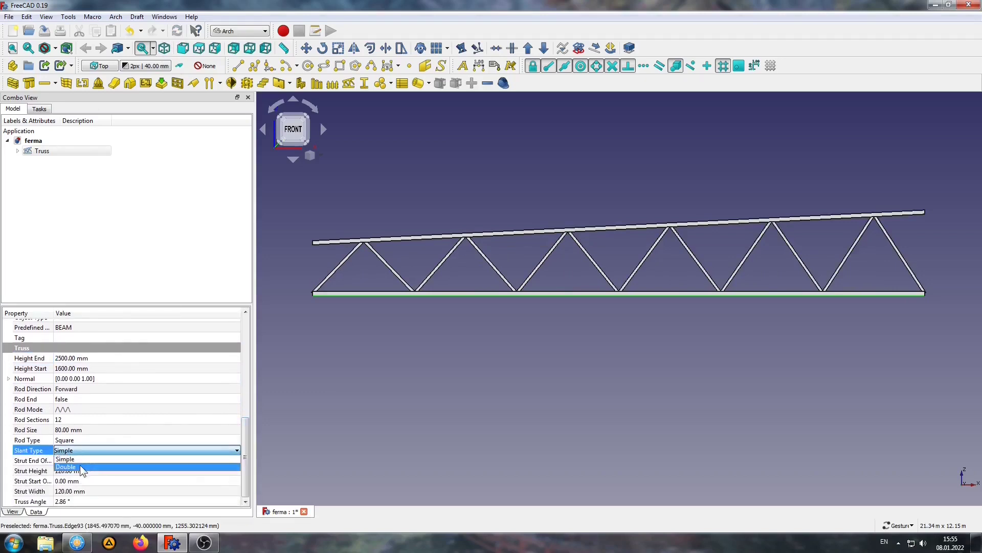
click(84, 470)
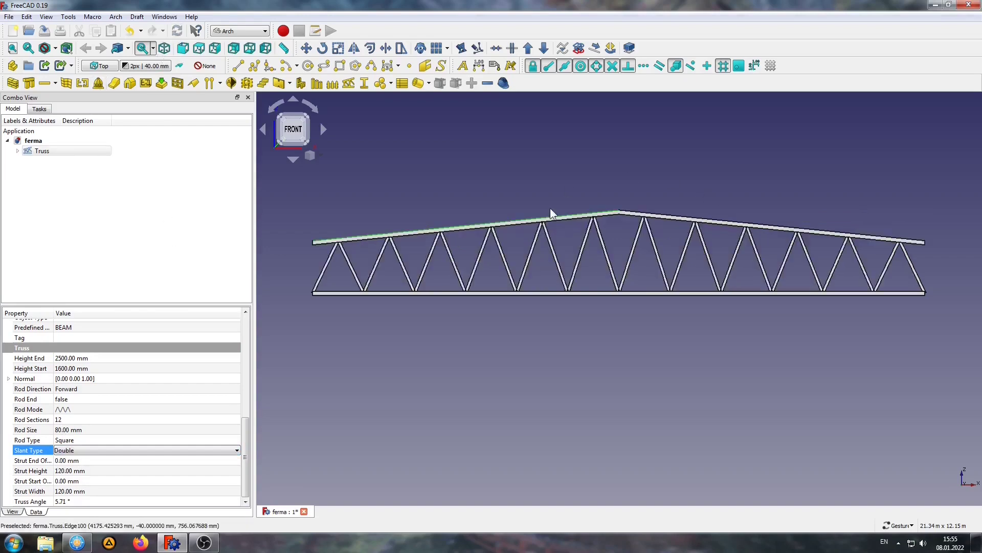
- Set Height End to 1600 mm and Height Start to 2500 mm, then recompute
click(116, 357)
text(1)
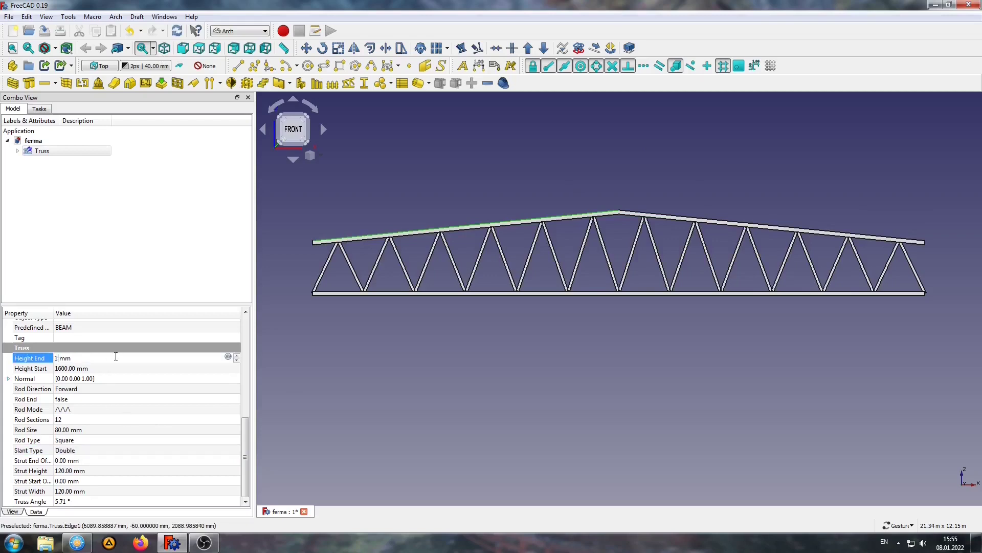
text(600)
click(108, 366)
text(25)
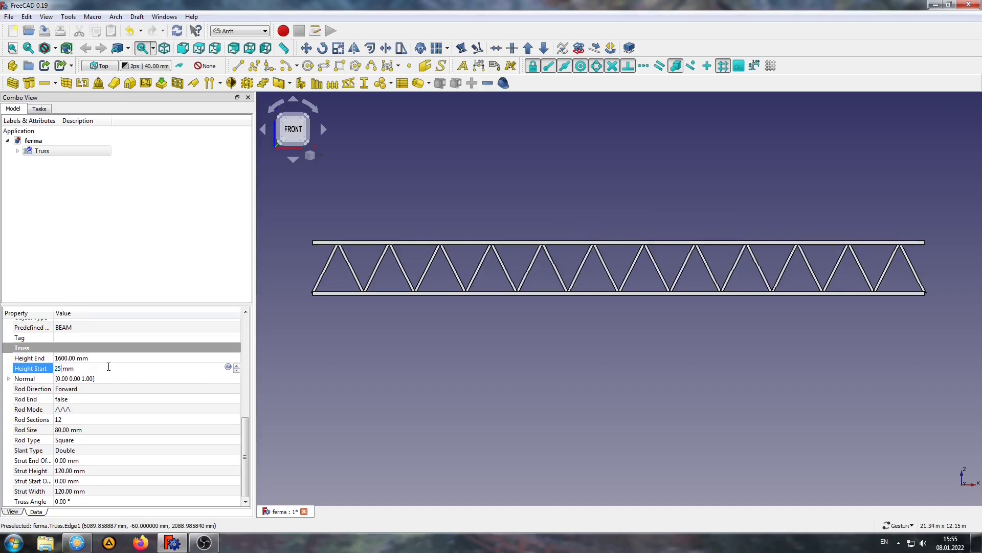
text(00)
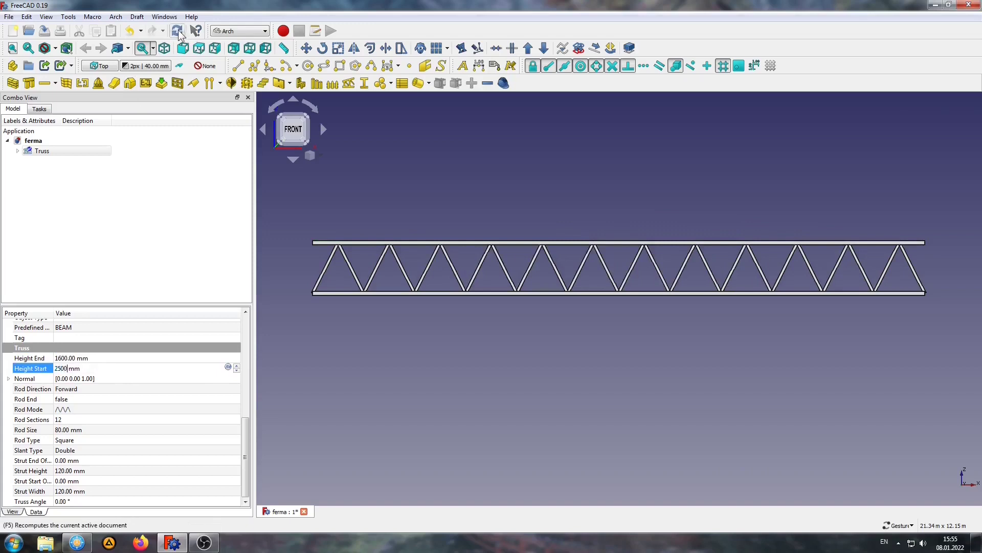
click(177, 32)
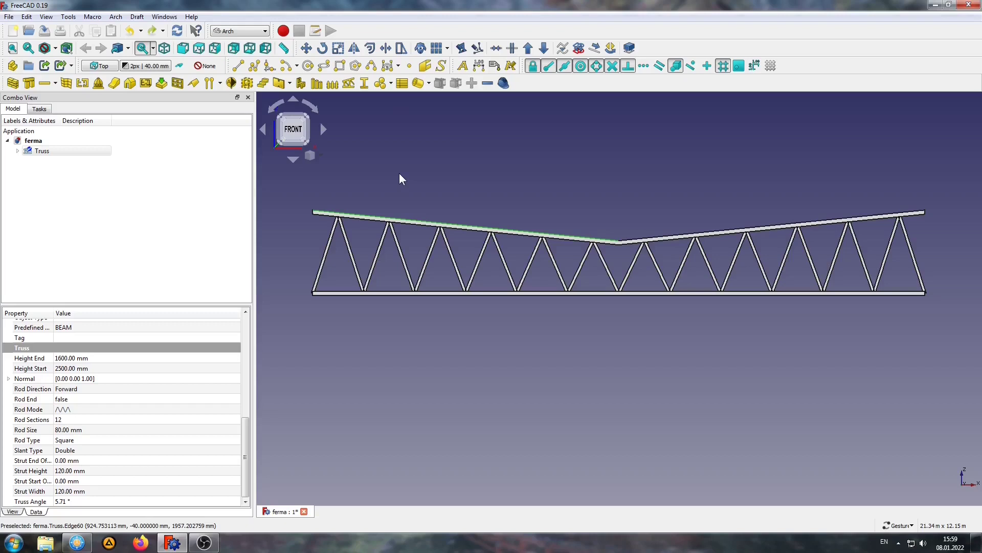
- Flatten the truss with a 1600 mm Height Start and Simple slant type
click(118, 368)
text(1)
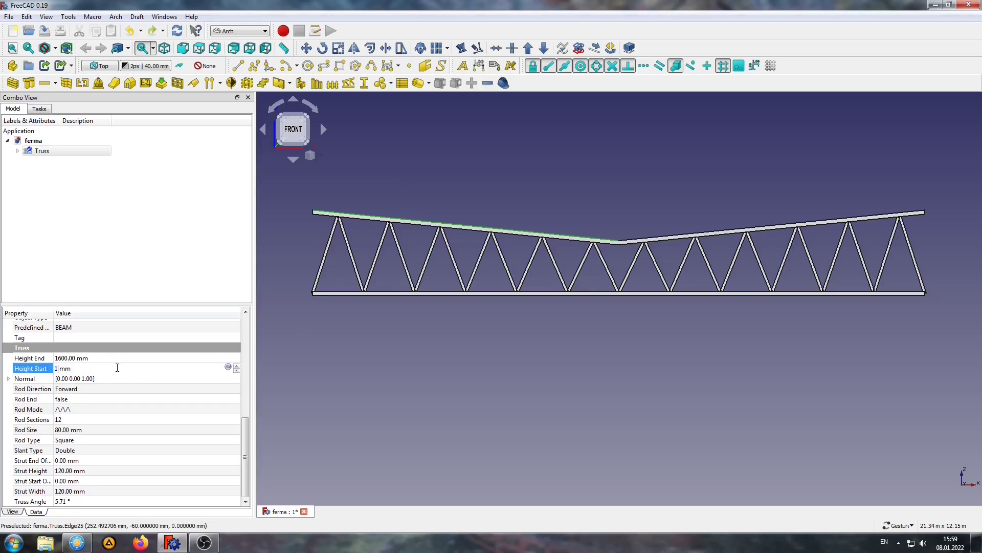
text(600)
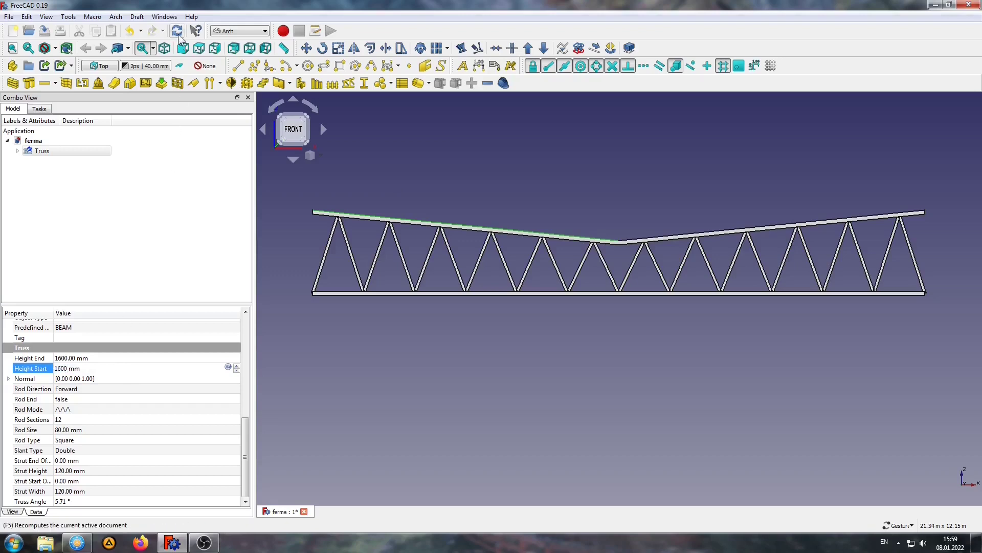
key(Return)
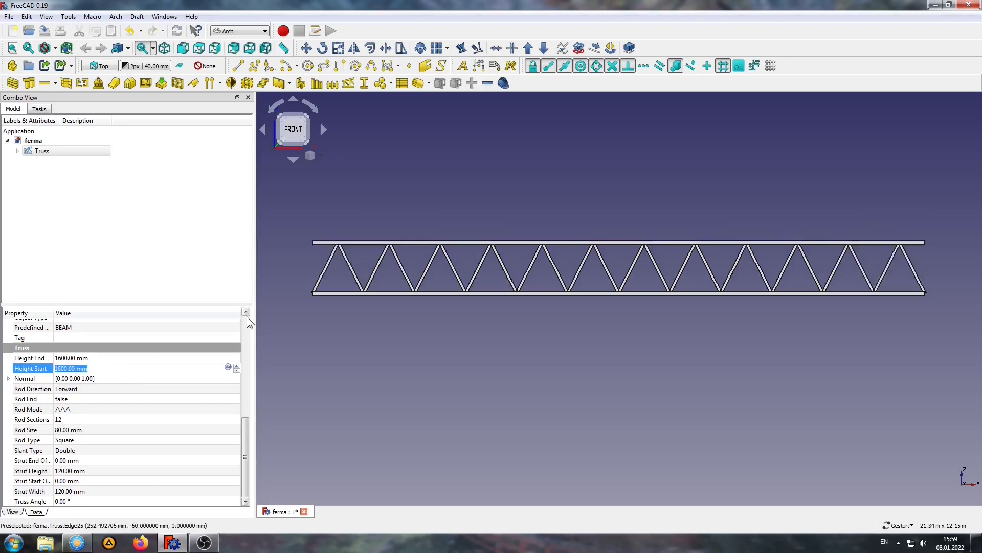
click(86, 450)
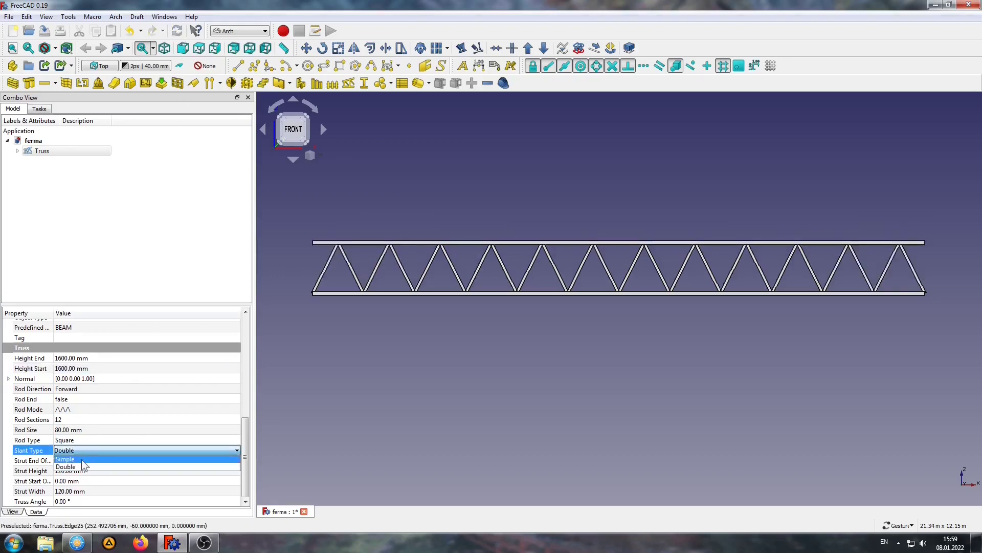
click(80, 459)
click(178, 30)
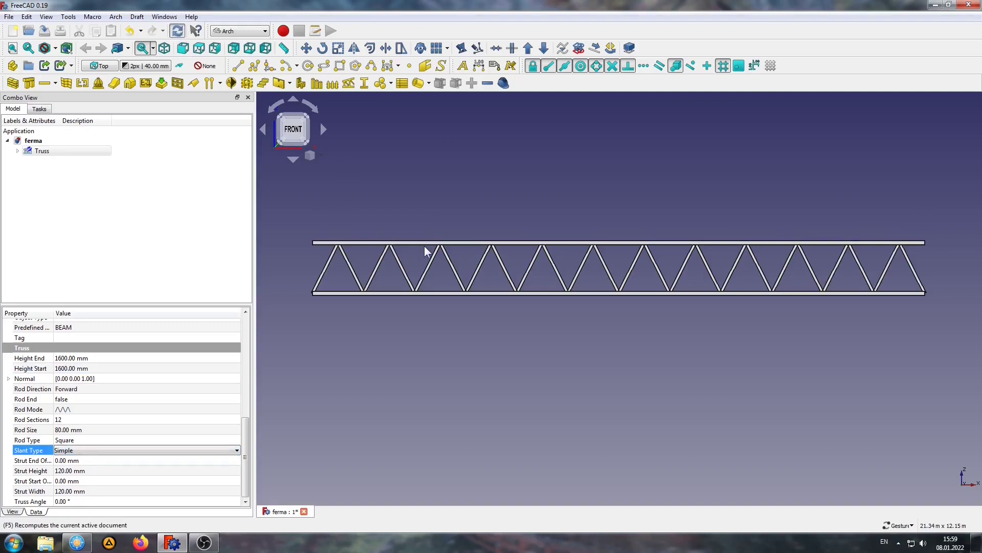
- Set Rod Direction to Backward, recompute, and switch to the Part workbench
click(116, 388)
click(110, 404)
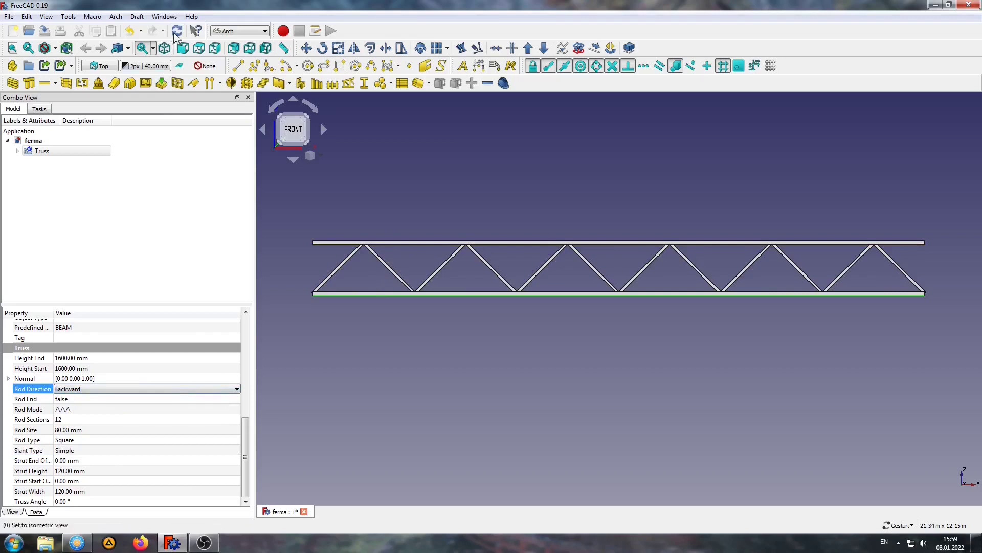
click(176, 33)
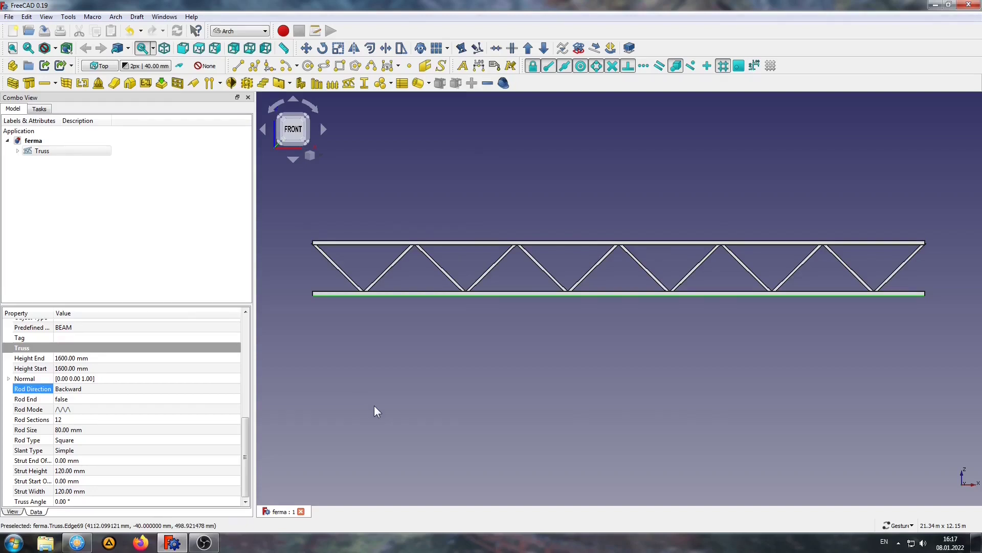
click(240, 30)
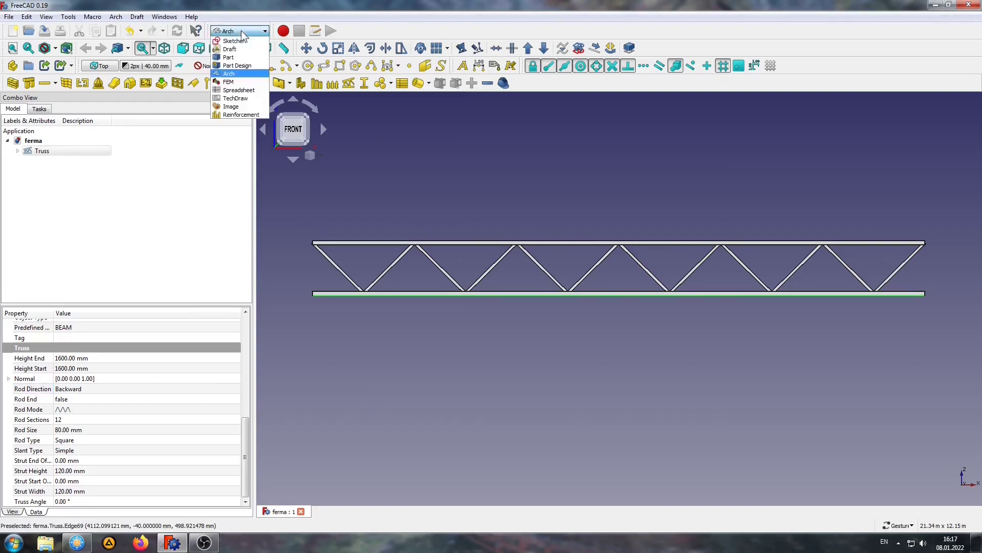
click(240, 58)
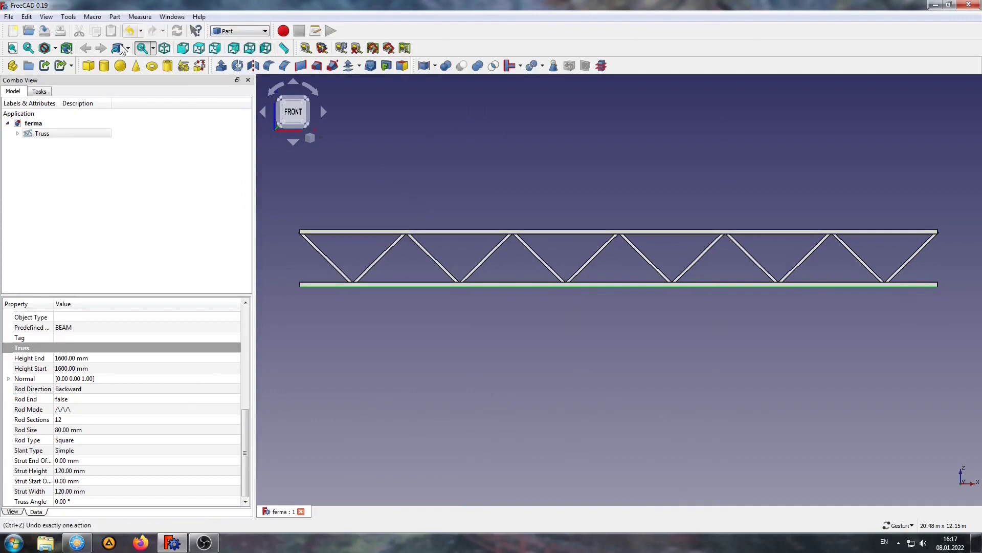
- Make a simple copy Truss001 of the Truss and hide the original
click(42, 133)
click(114, 16)
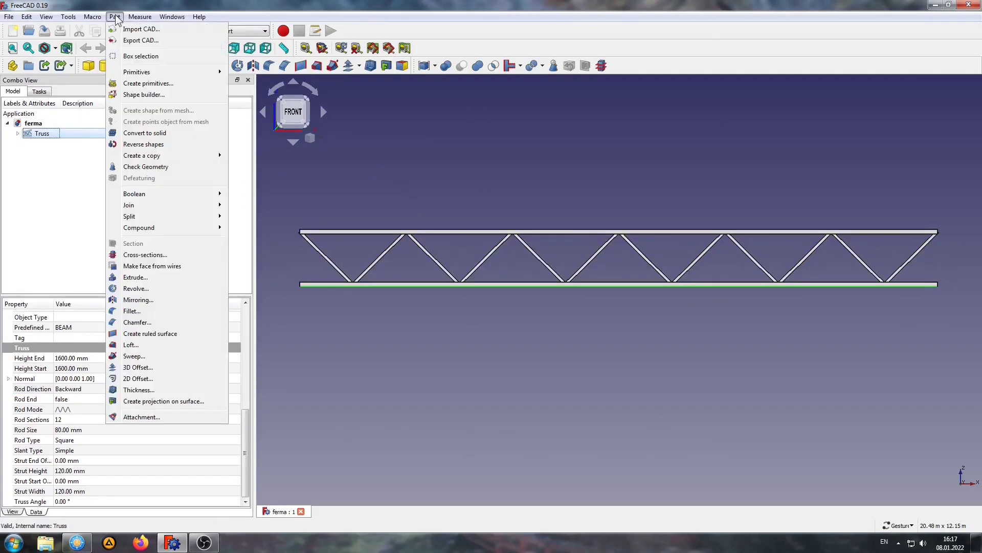
mouse_move(141, 155)
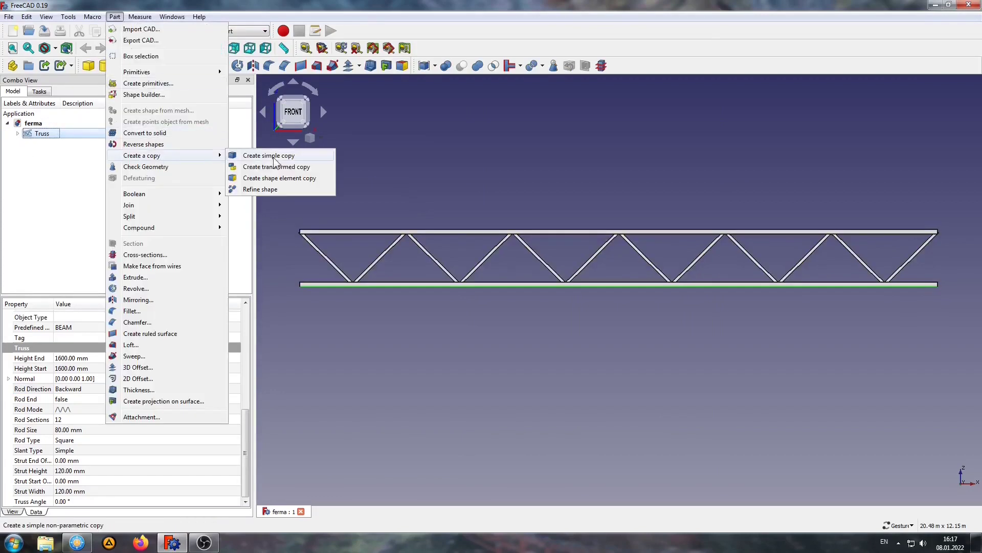
click(274, 156)
click(72, 167)
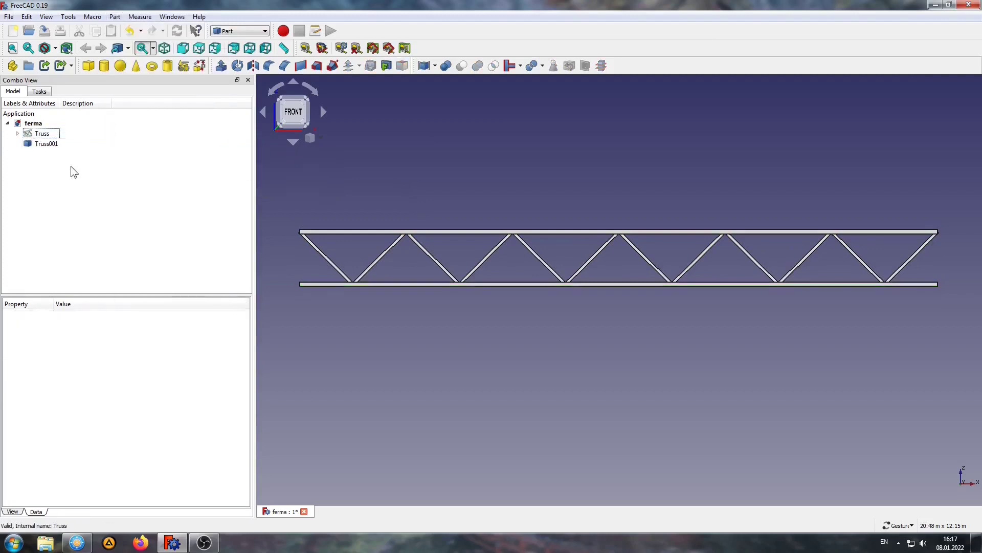
click(45, 134)
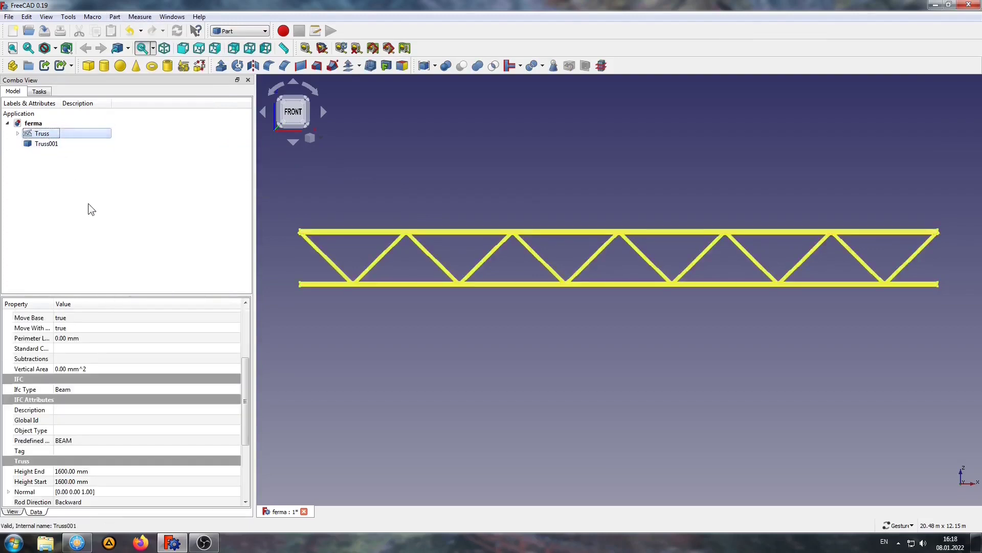
key(space)
- In the Draft workbench, downgrade Truss001 into separate solids
click(243, 33)
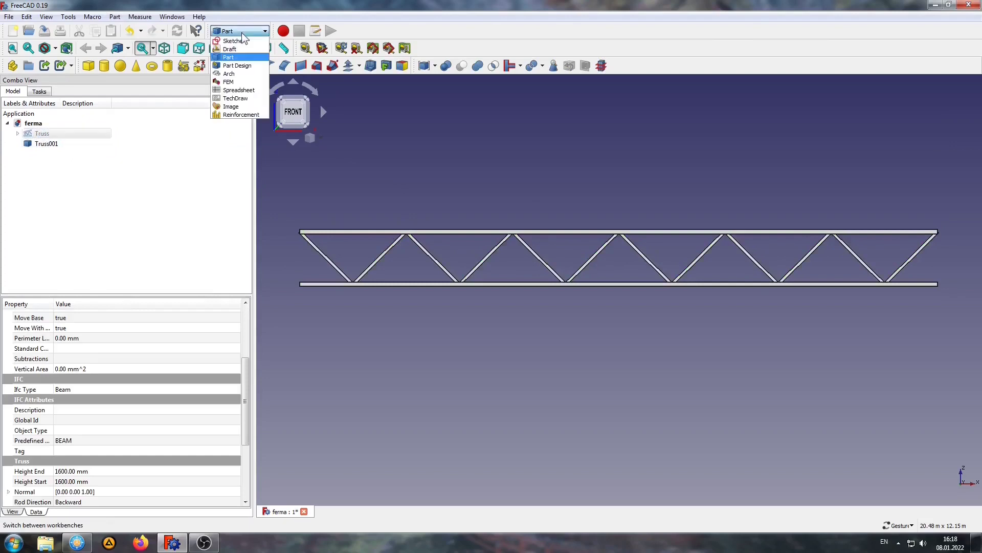
click(229, 50)
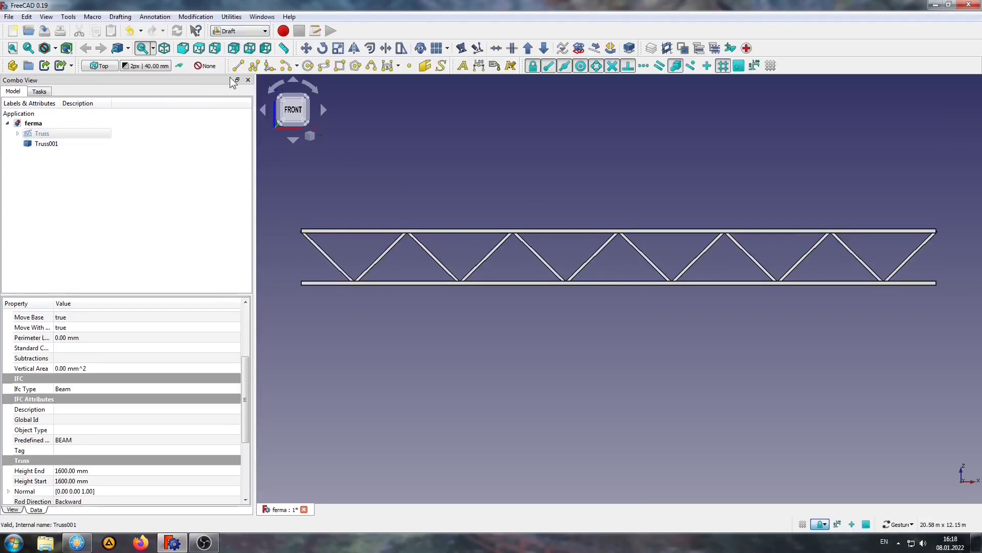
click(179, 195)
click(46, 144)
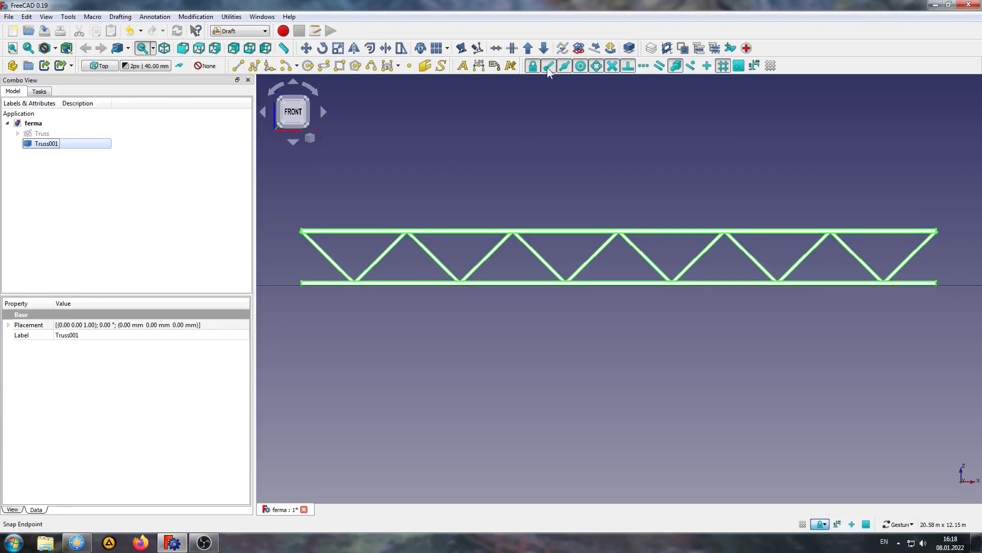
click(543, 49)
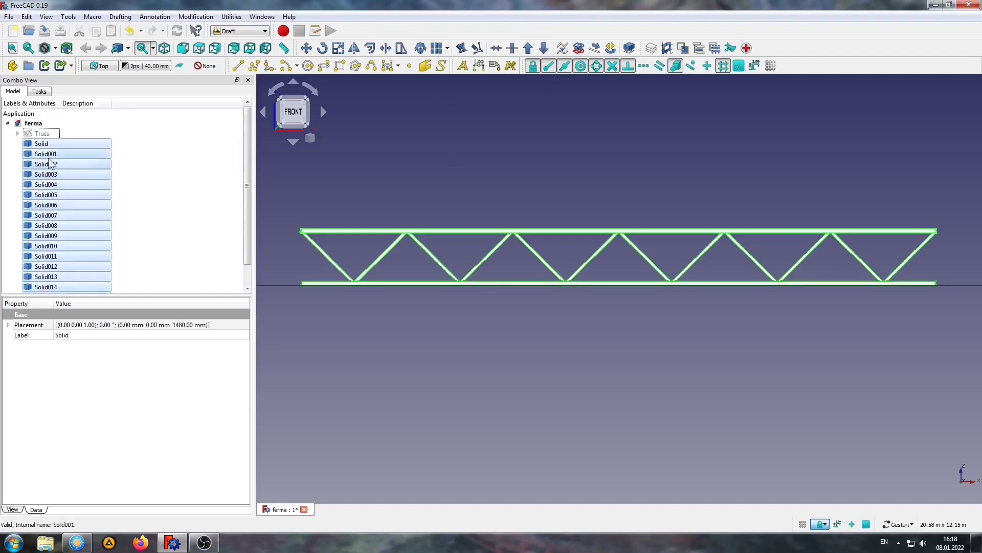
- Downgrade the first solid, Solid002 and Solid004 into faces with D,N
click(543, 48)
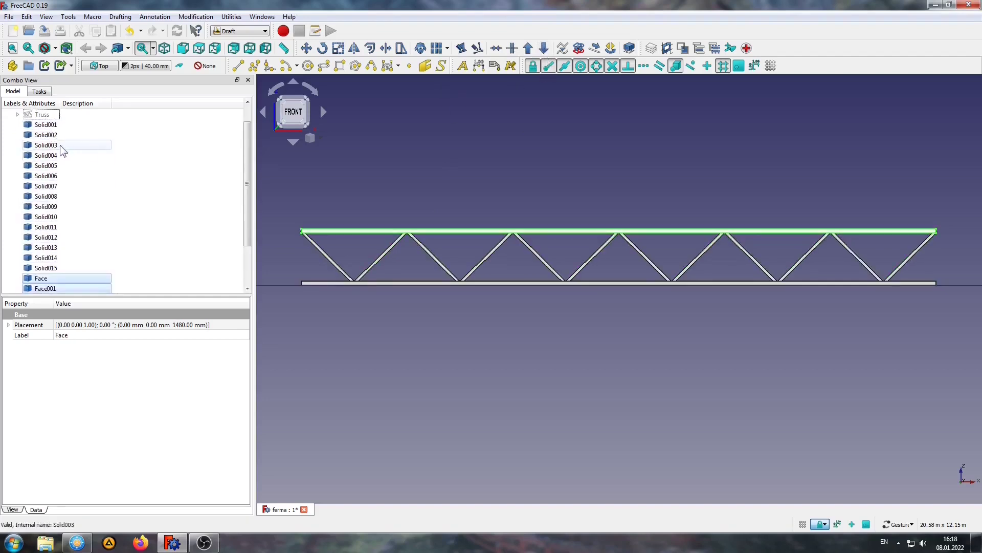
click(165, 126)
key(d)
key(n)
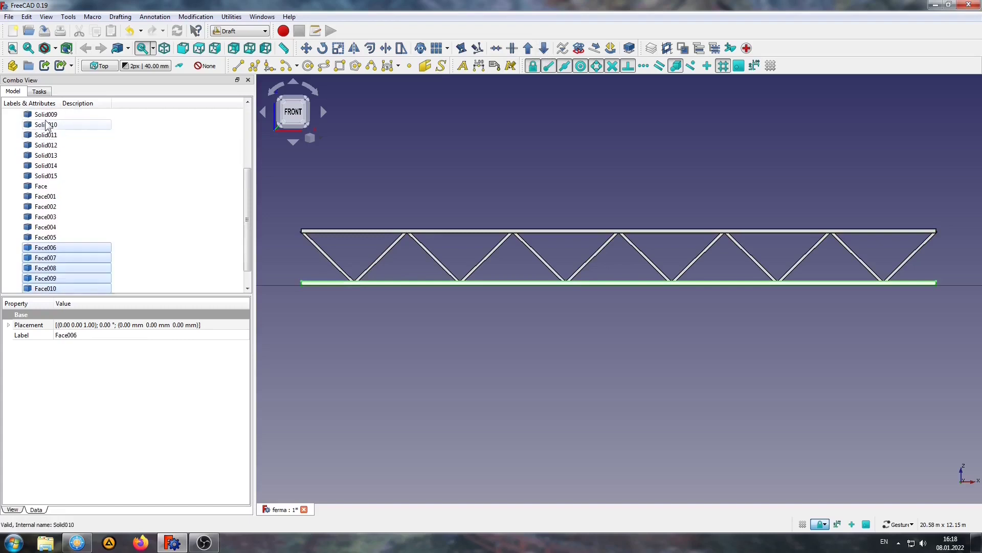
scroll(40, 156, up, 1)
click(40, 144)
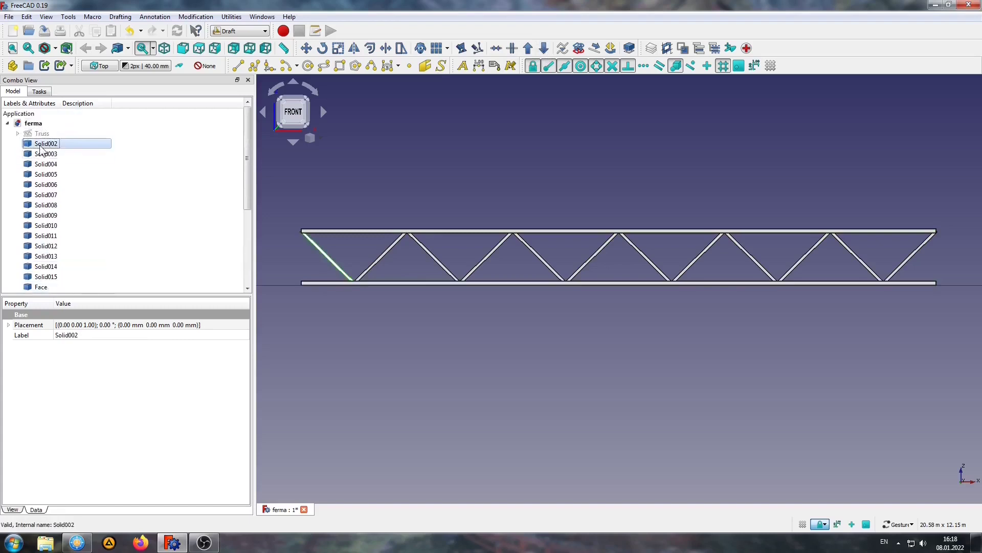
key(d)
key(n)
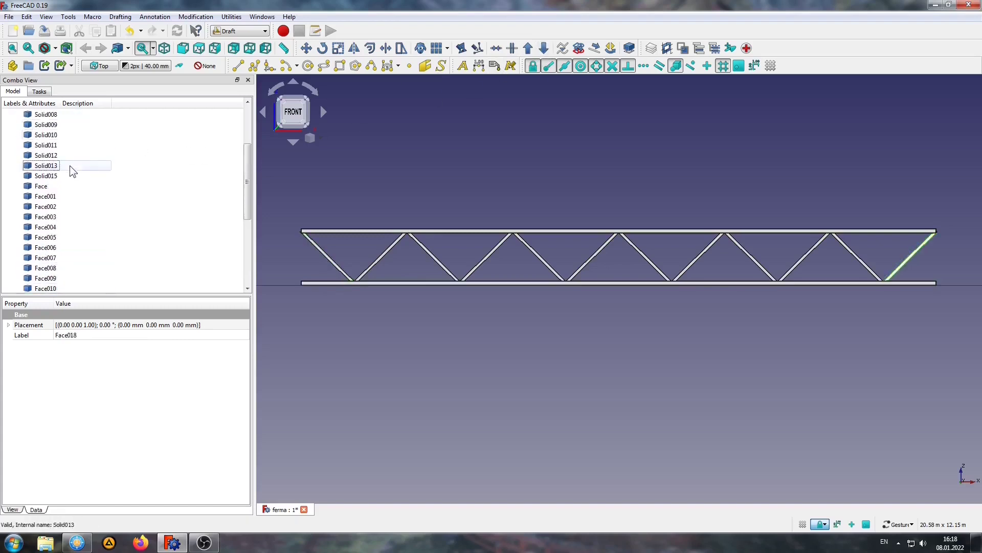
scroll(70, 169, up, 4)
click(46, 134)
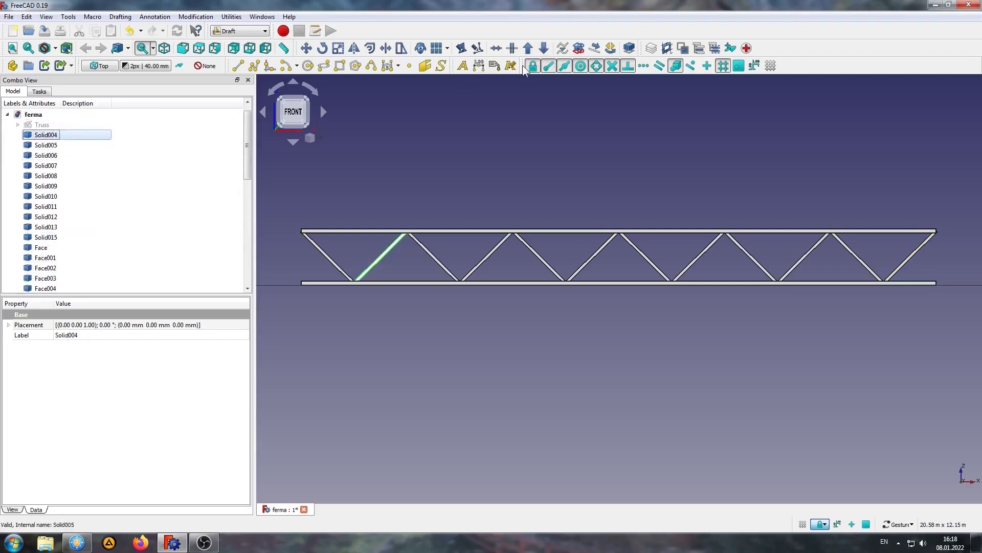
key(d)
key(n)
- Select the remaining diagonal solids, such as Solid005 and Solid008, to break down
scroll(92, 176, up, 4)
click(53, 136)
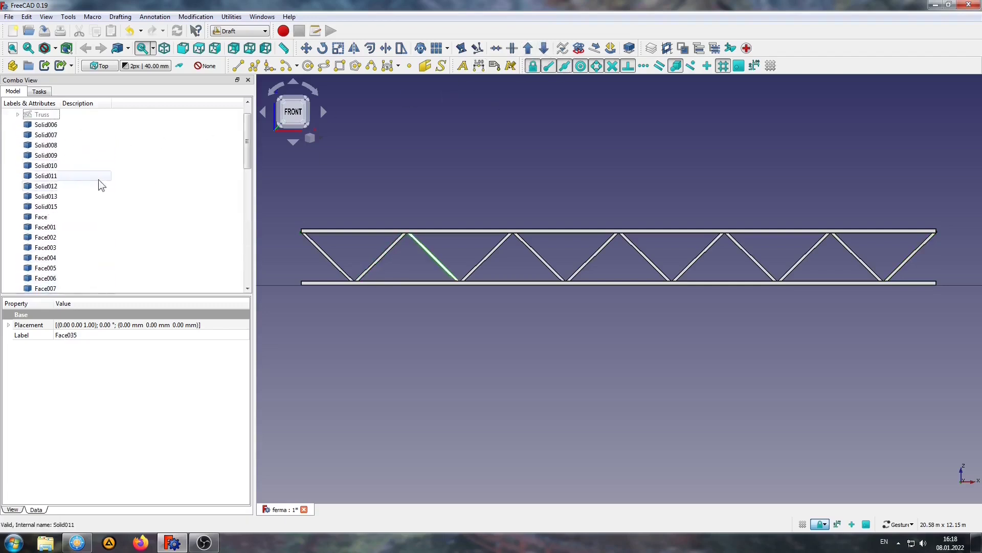
scroll(60, 166, up, 1)
click(46, 144)
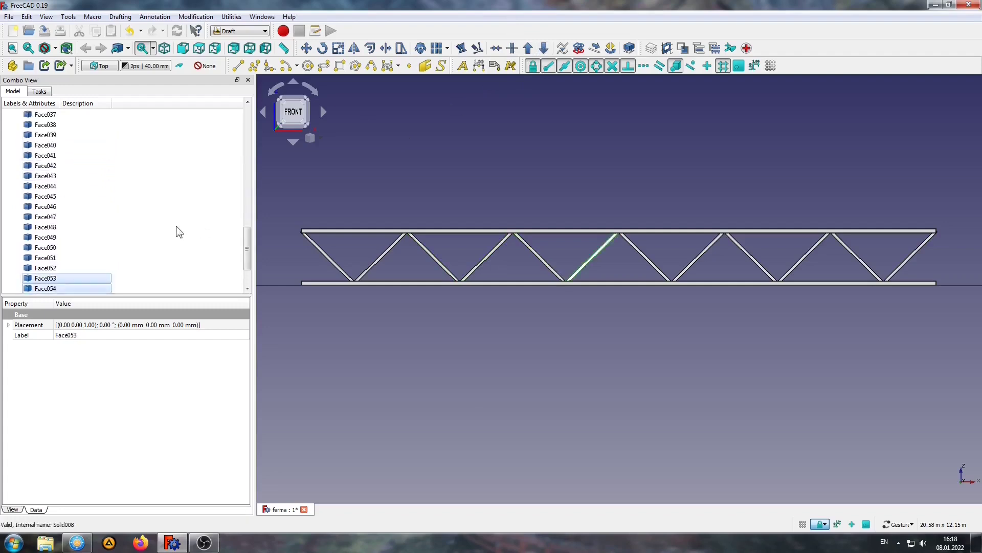
scroll(106, 240, down, 5)
scroll(57, 162, up, 10)
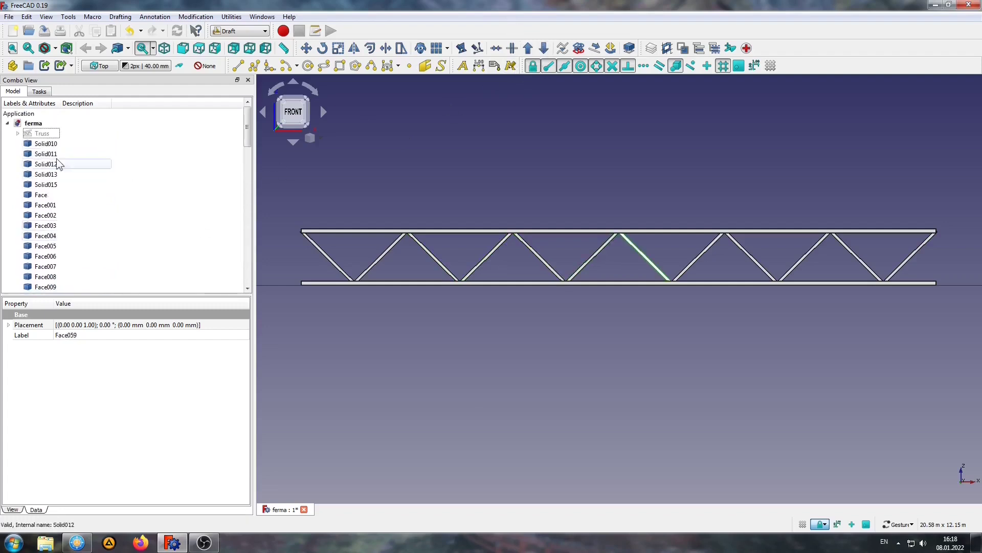
scroll(109, 239, down, 10)
scroll(64, 162, up, 10)
click(61, 157)
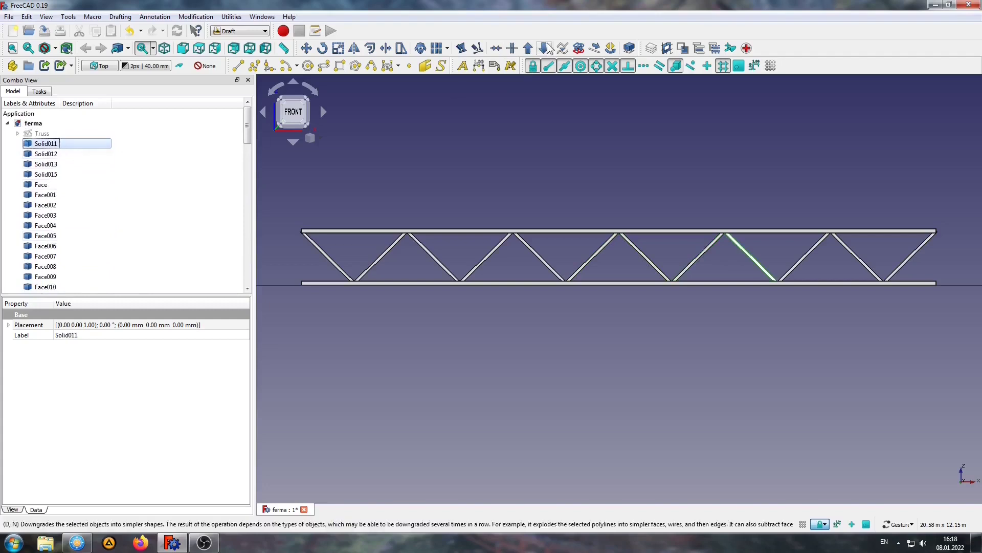
scroll(116, 274, down, 5)
scroll(127, 267, up, 5)
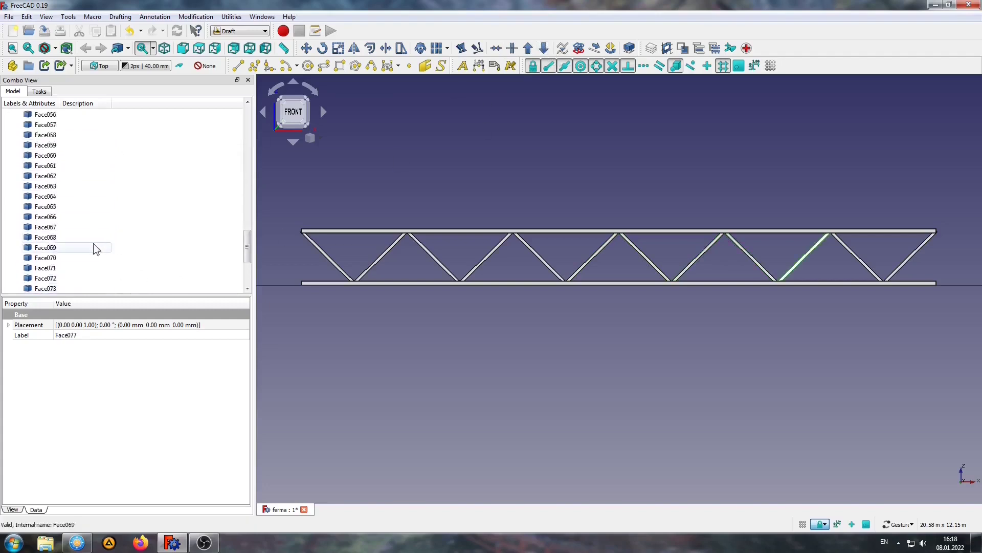
scroll(94, 245, up, 10)
scroll(76, 236, down, 15)
scroll(77, 234, up, 15)
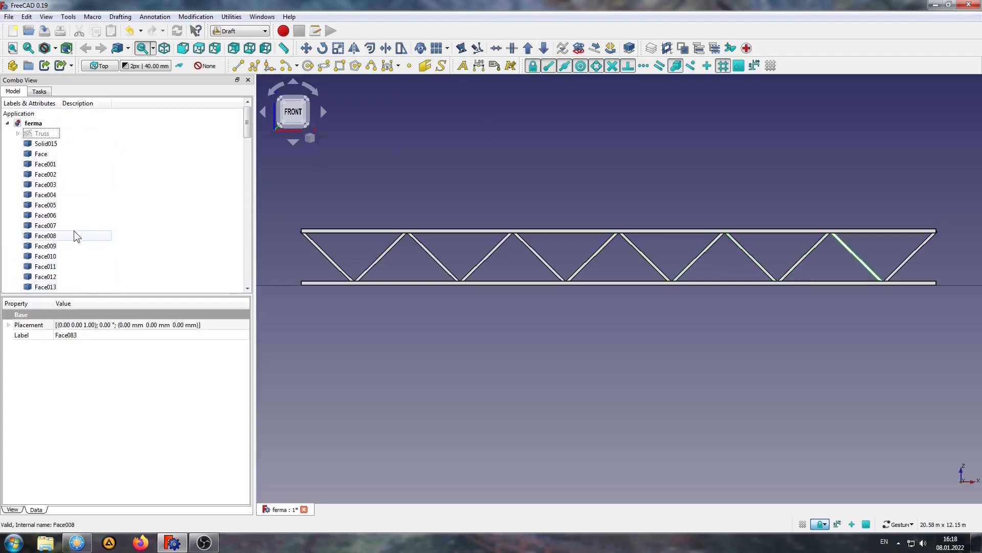
click(51, 143)
scroll(94, 224, down, 15)
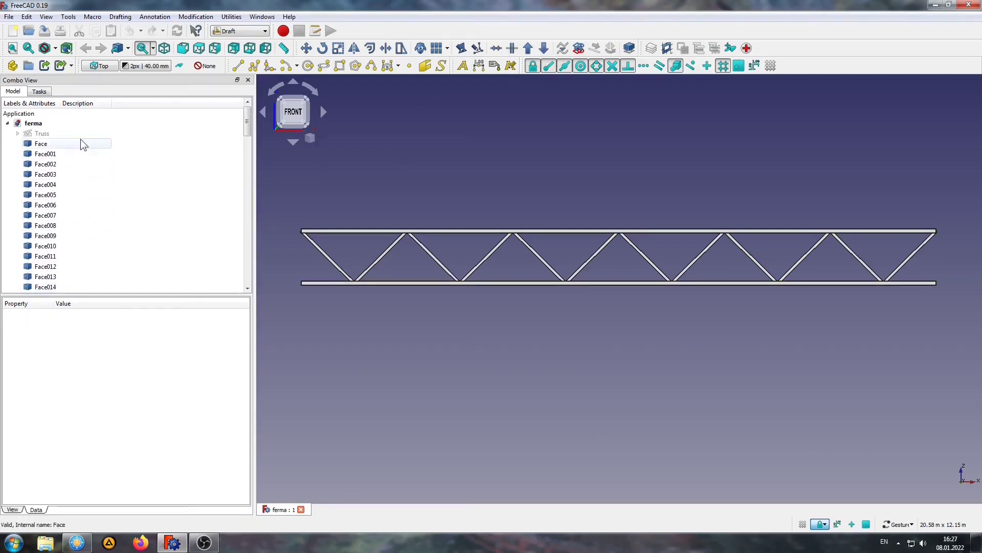
- Delete the original parametric Truss object from the document
click(54, 134)
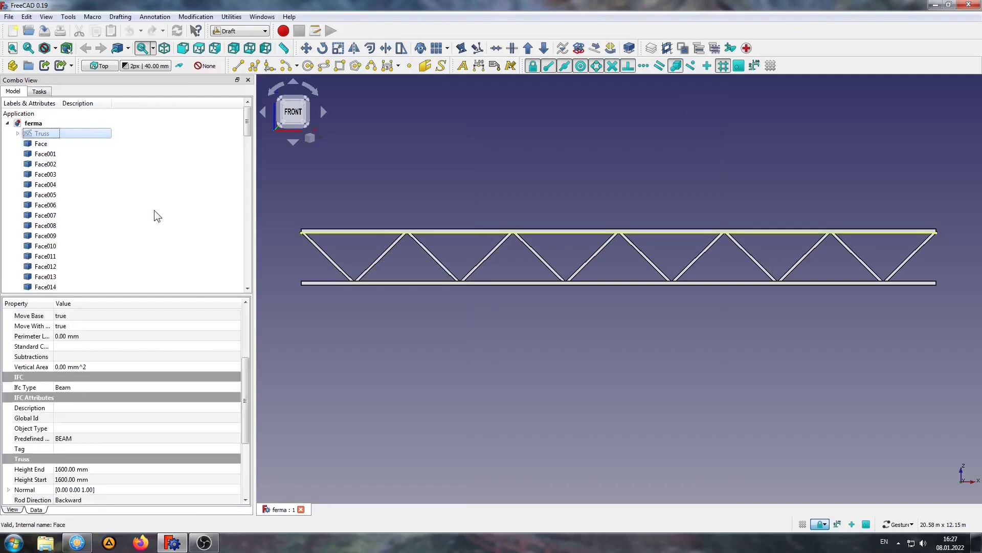
key(Delete)
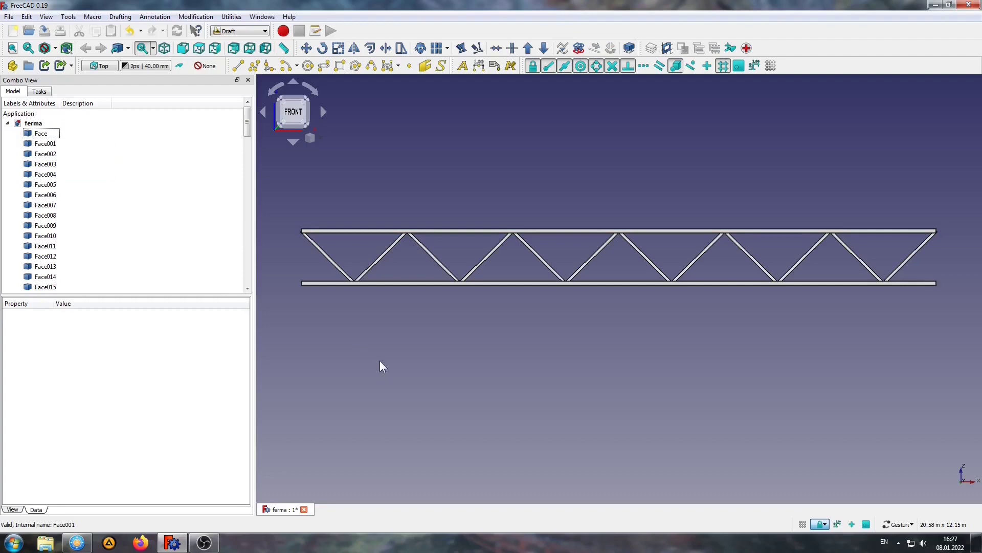
- At one chord end, delete the four notch faces, including Face027 and Face026
drag(353, 246, 439, 282)
scroll(373, 284, up, 3)
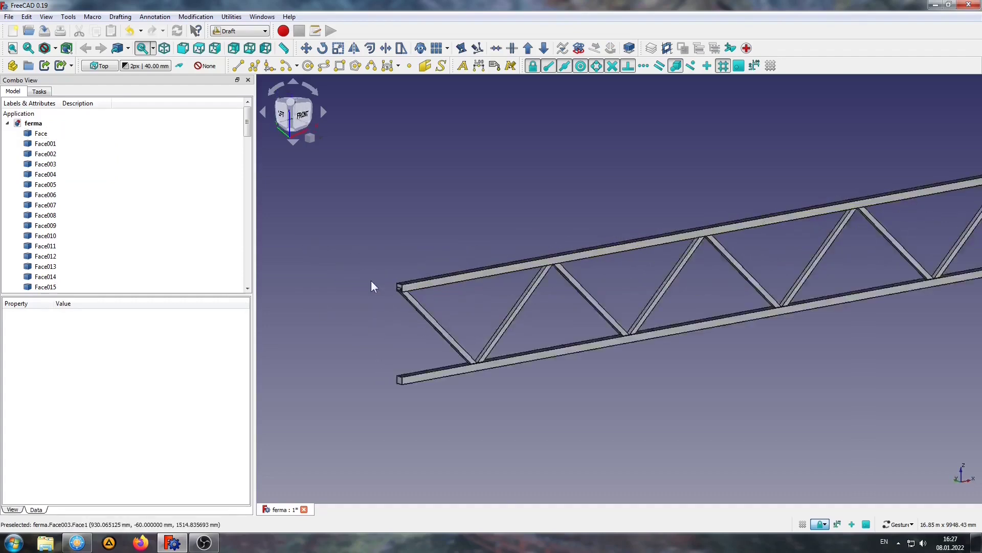
scroll(408, 289, up, 3)
scroll(459, 331, up, 3)
scroll(562, 330, up, 3)
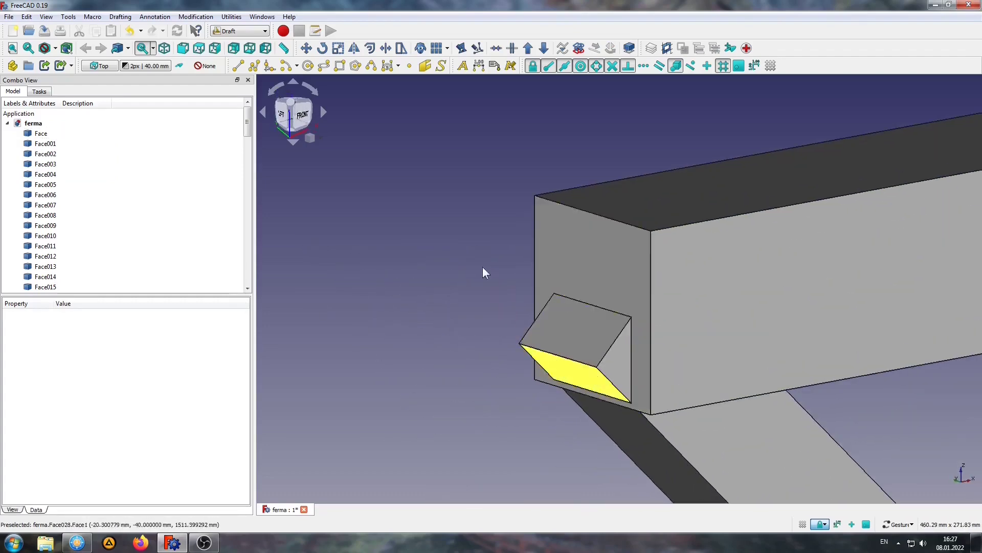
right_drag(395, 307, 311, 255)
click(466, 256)
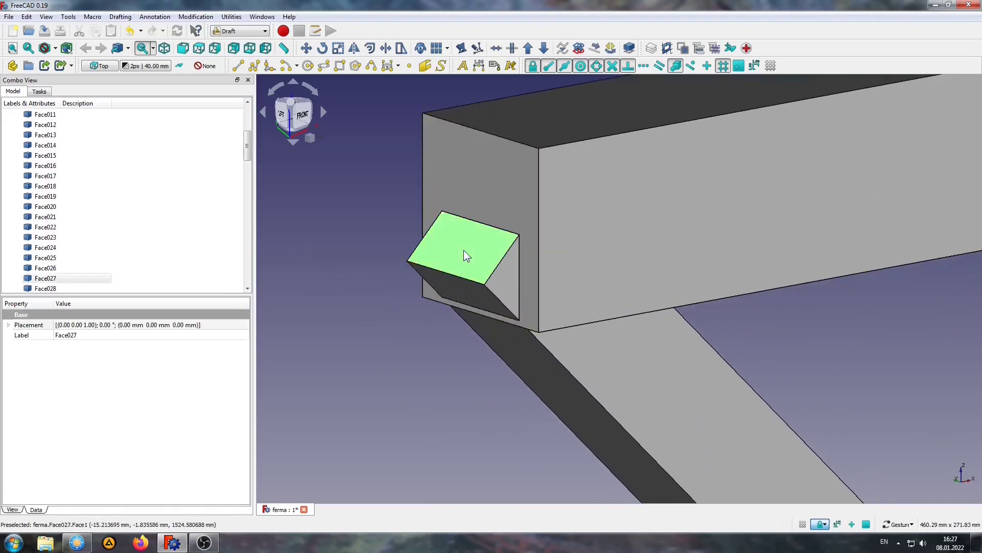
key(Delete)
click(506, 289)
key(Delete)
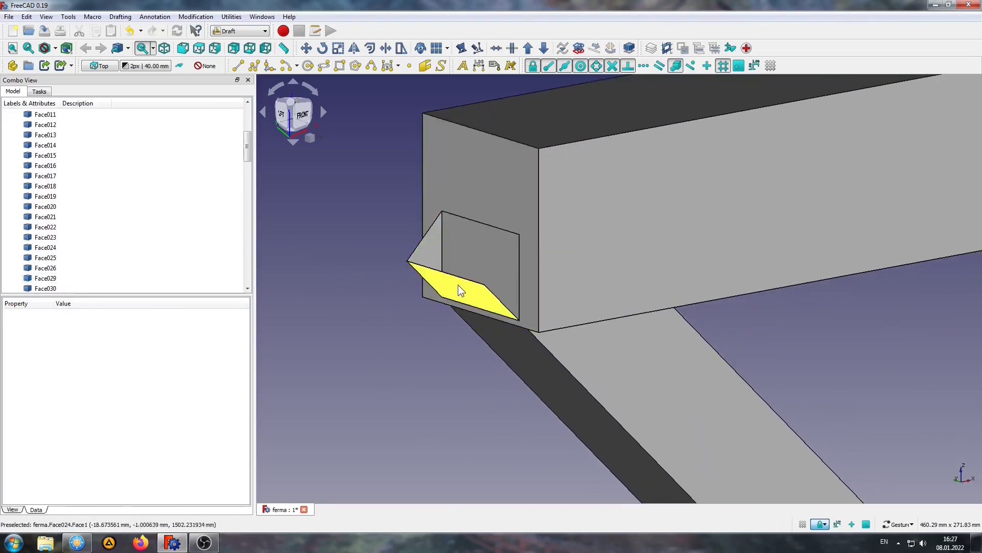
click(458, 285)
key(Delete)
click(426, 248)
key(Delete)
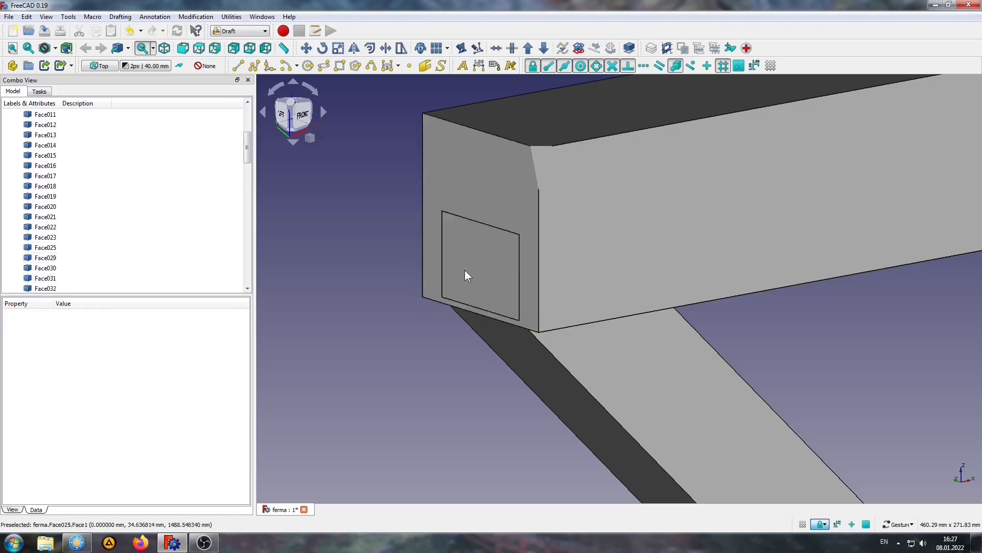
- Delete the chord's end face Face004 and the inner rectangular notch face
click(499, 180)
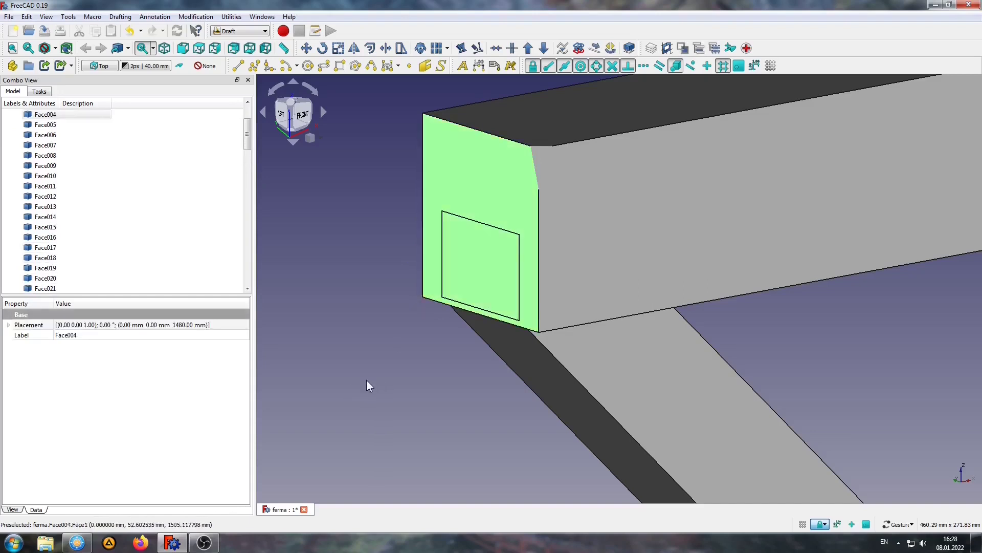
key(Delete)
click(464, 270)
key(Delete)
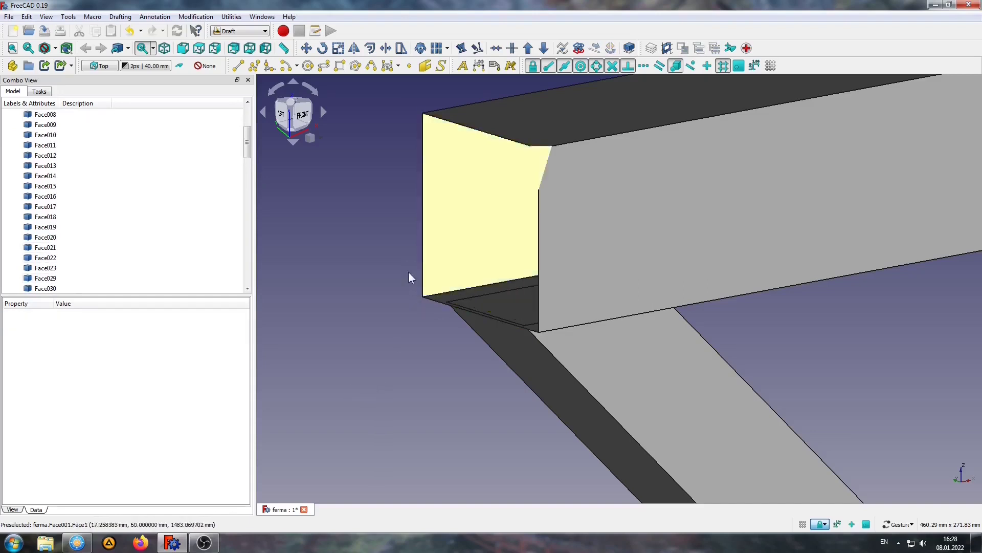
scroll(409, 277, down, 5)
scroll(425, 281, down, 4)
- At the chord's other end, delete three of the notch faces
mouse_move(424, 281)
mouse_down()
mouse_move(730, 305)
mouse_move(637, 320)
mouse_up()
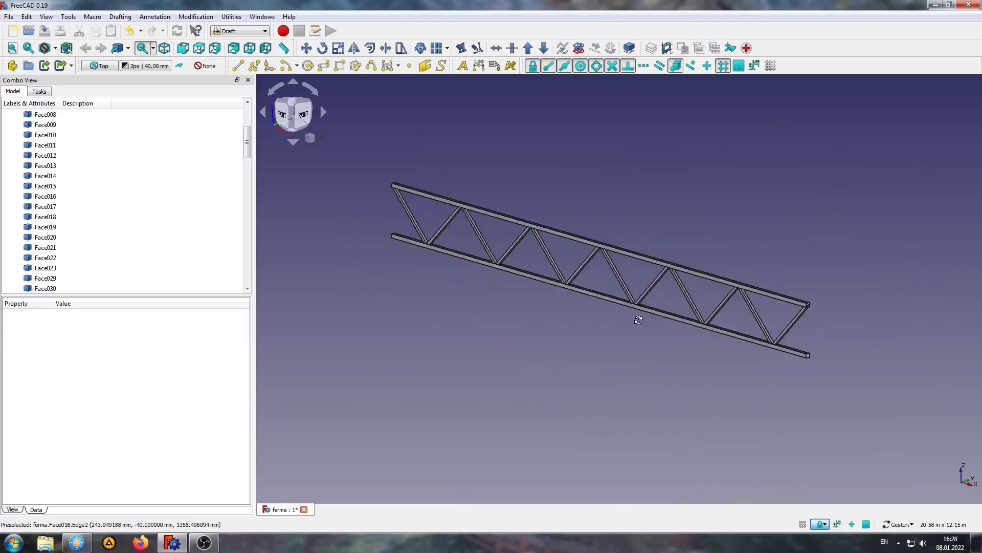
scroll(772, 309, up, 5)
scroll(714, 281, up, 5)
scroll(746, 304, up, 3)
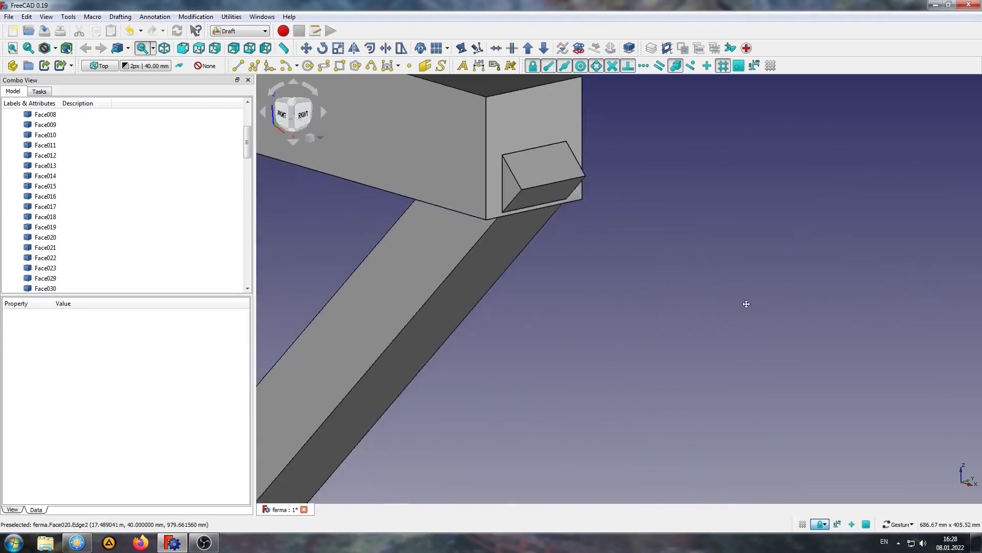
click(630, 244)
key(Delete)
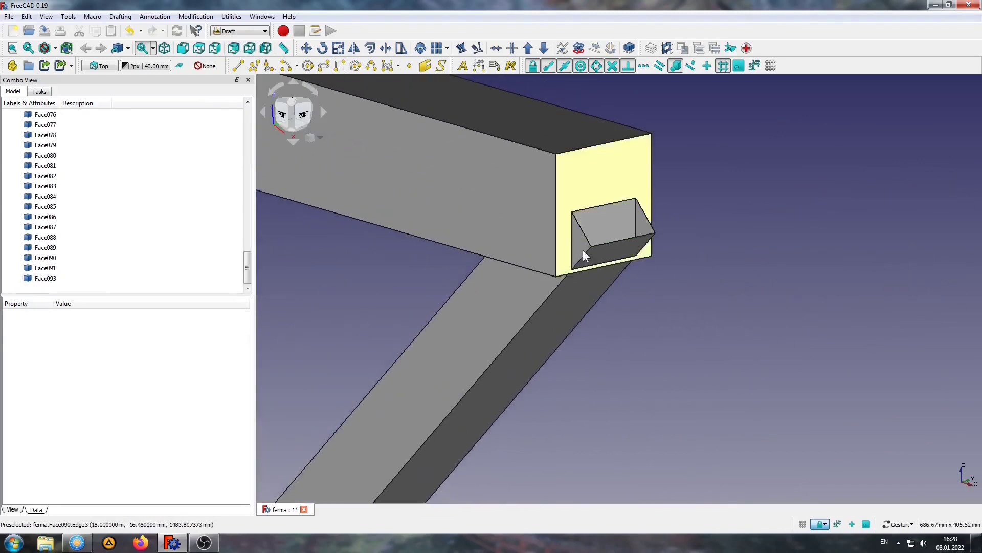
click(583, 253)
key(Delete)
click(599, 258)
key(Delete)
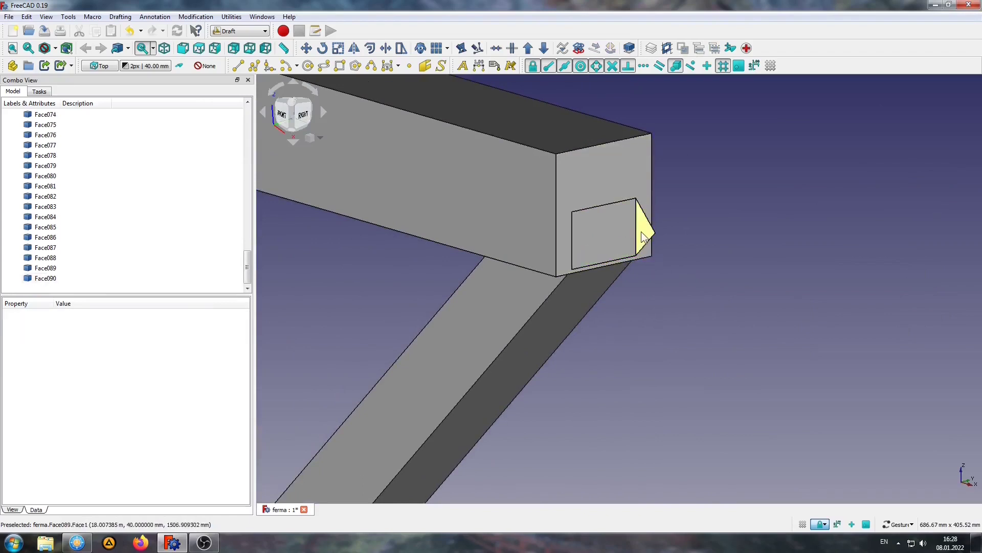
- Delete notch face Face089 and the remaining end face, leaving the tube open
click(643, 236)
key(Delete)
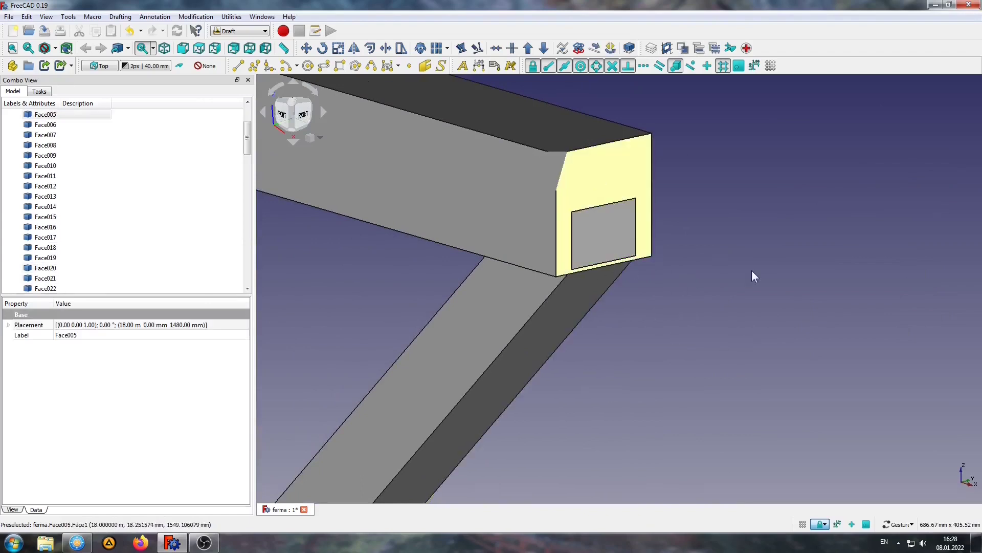
click(593, 222)
key(Delete)
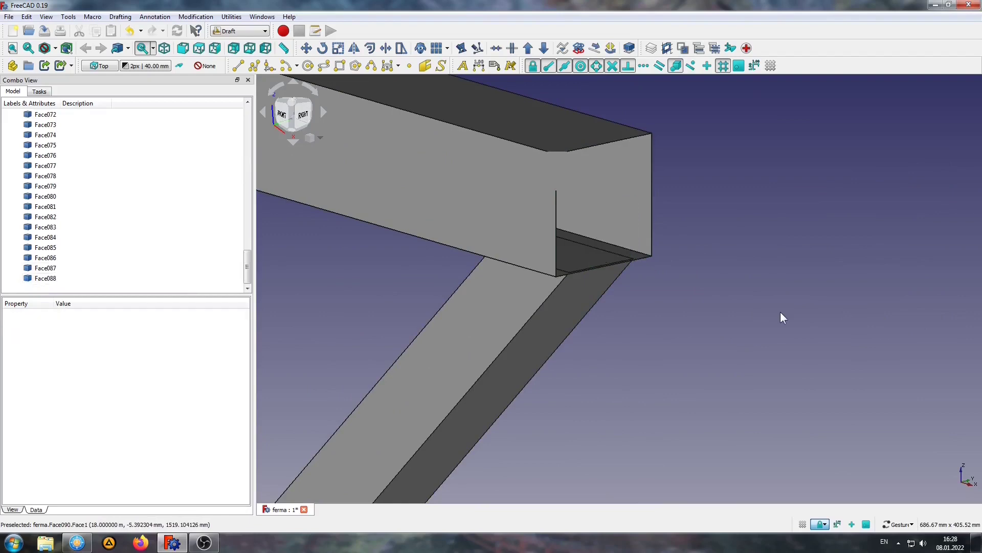
scroll(870, 327, down, 3)
scroll(865, 330, down, 3)
- Remove the three top chord faces, starting with Face001
scroll(547, 240, up, 4)
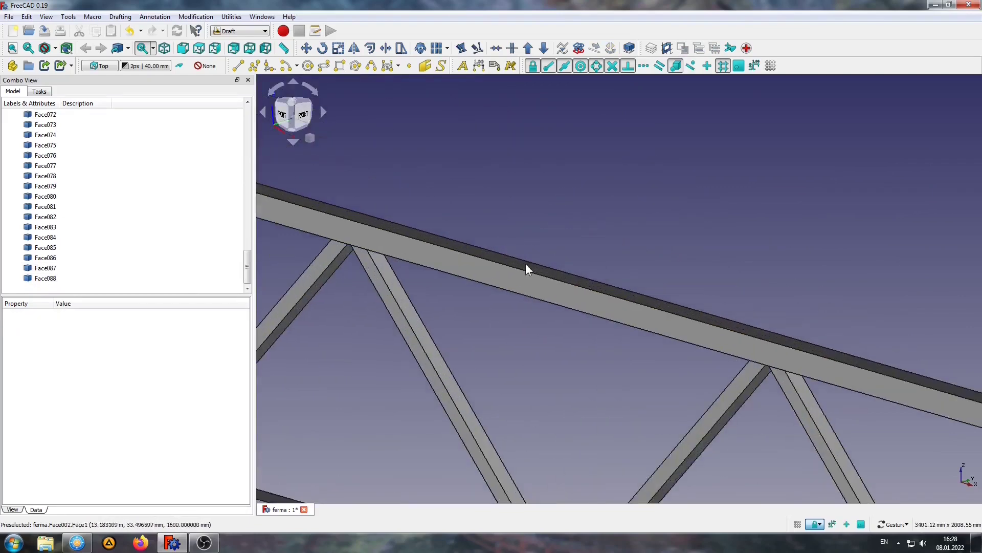
click(514, 276)
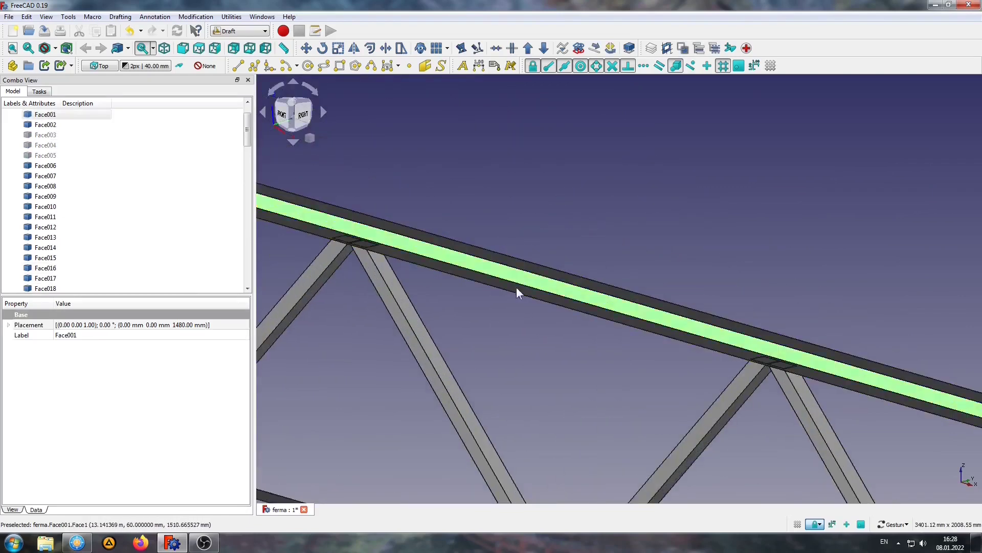
key(Delete)
click(459, 256)
key(Delete)
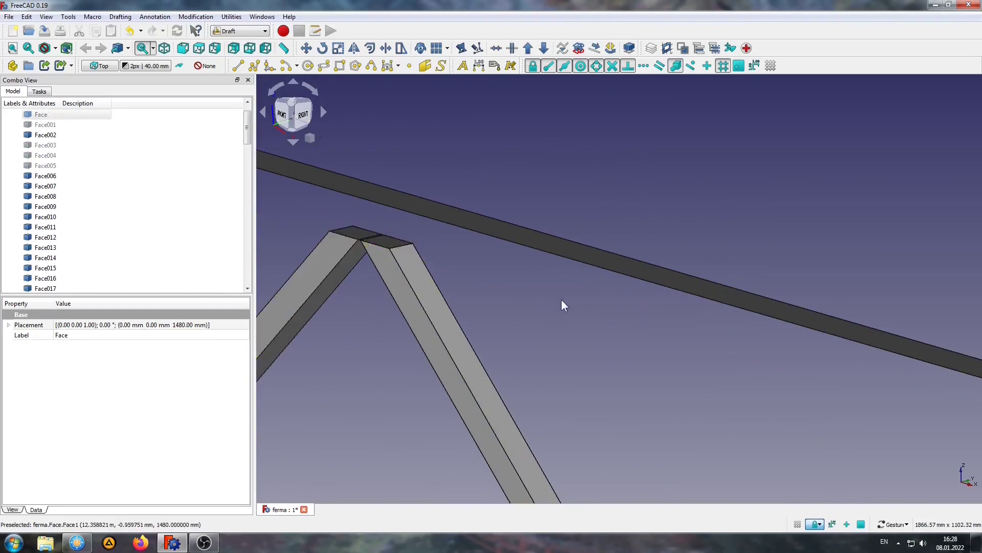
scroll(564, 305, down, 3)
scroll(551, 289, up, 3)
click(562, 292)
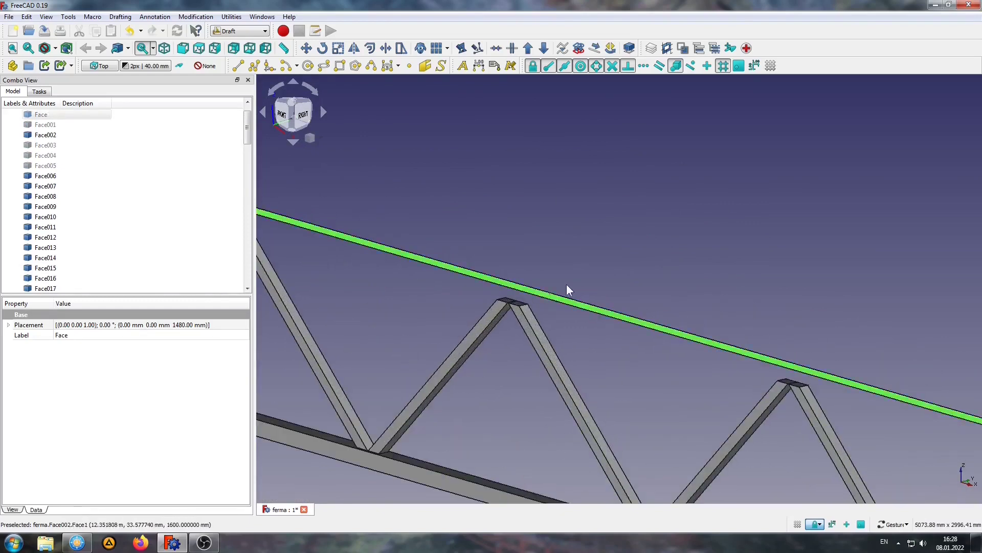
key(Delete)
scroll(495, 421, down, 3)
scroll(523, 390, up, 1)
- Hide the bottom chord faces Face009 and Face008
mouse_move(496, 422)
mouse_down()
mouse_move(524, 389)
mouse_move(484, 295)
mouse_up()
scroll(484, 296, up, 5)
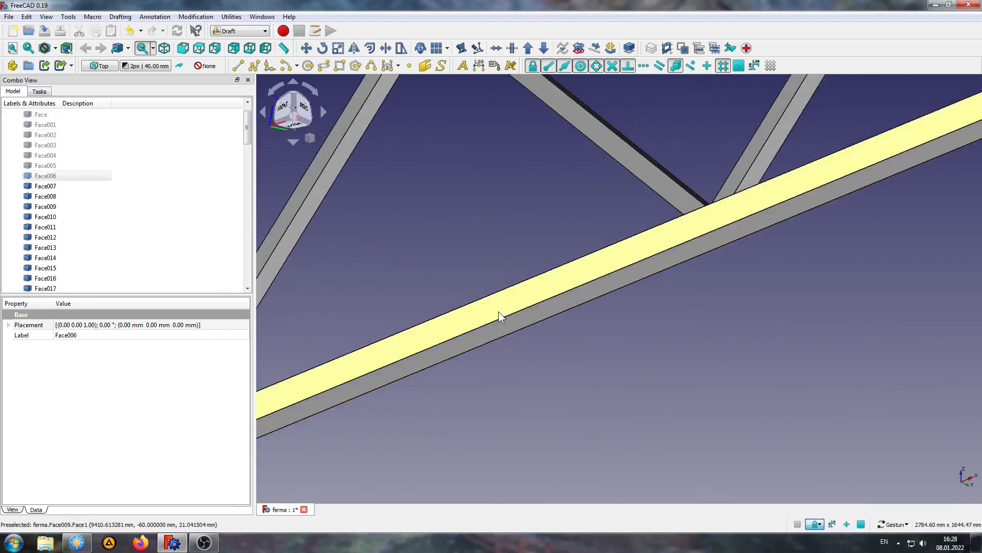
click(498, 311)
key(space)
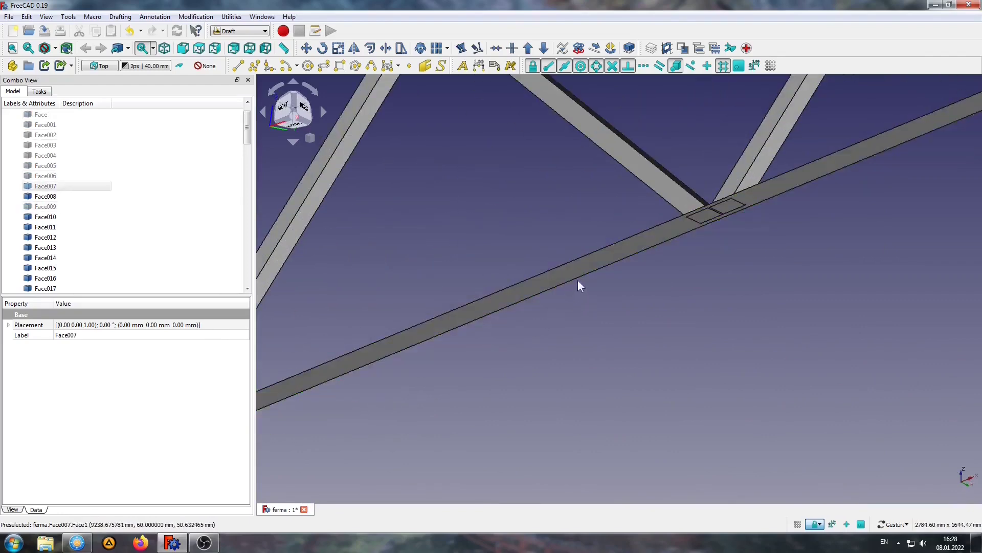
click(588, 263)
key(space)
scroll(641, 307, down, 4)
- Inspect the lower joint, select a joint face, then clear the selection
mouse_move(641, 307)
mouse_down()
mouse_move(576, 303)
mouse_move(708, 259)
mouse_up()
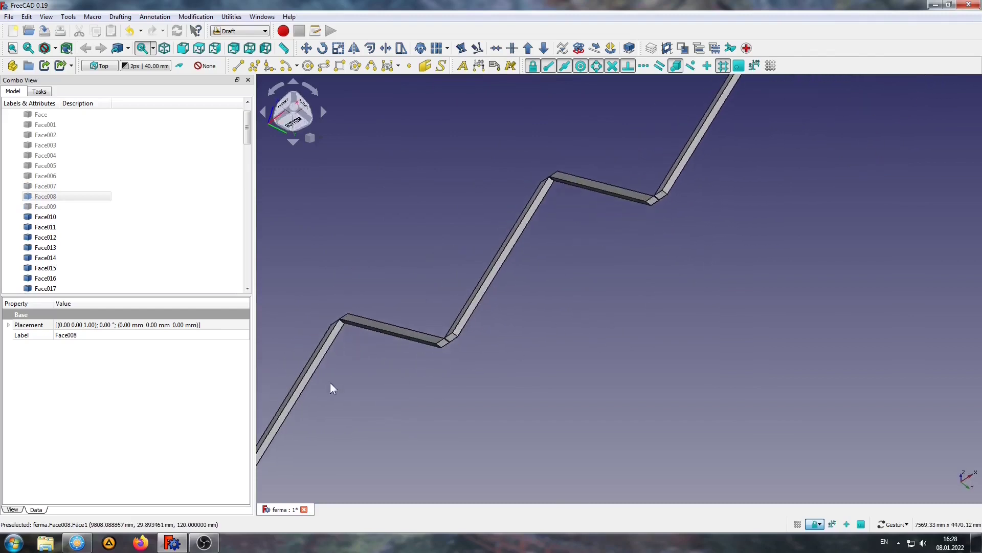
scroll(418, 372, up, 2)
scroll(419, 372, up, 4)
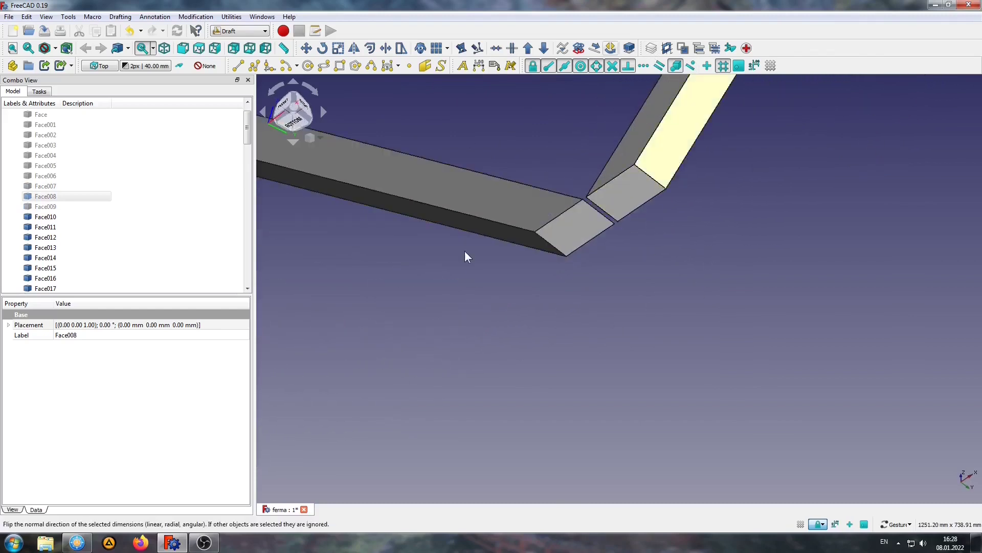
drag(625, 290, 625, 268)
click(624, 268)
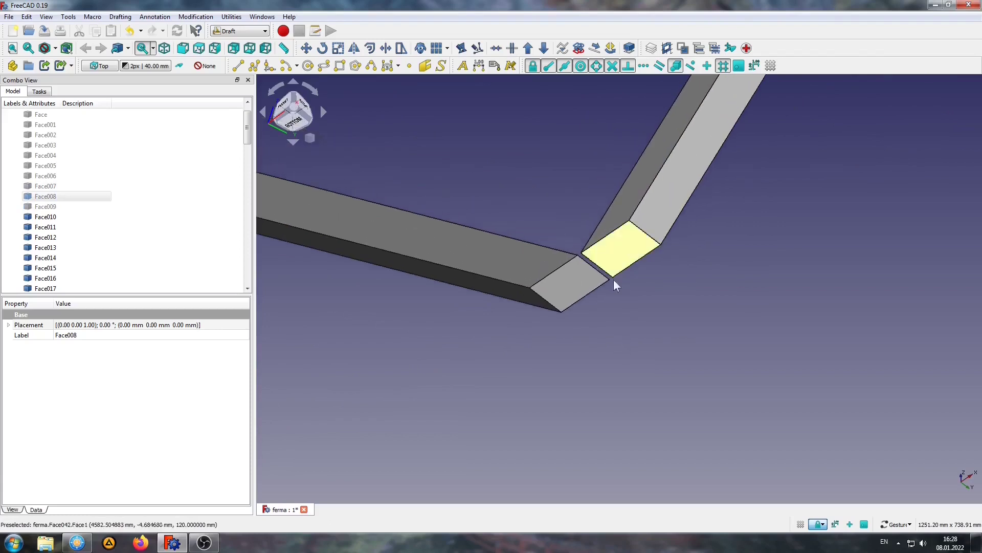
click(569, 298)
click(552, 373)
scroll(546, 365, down, 5)
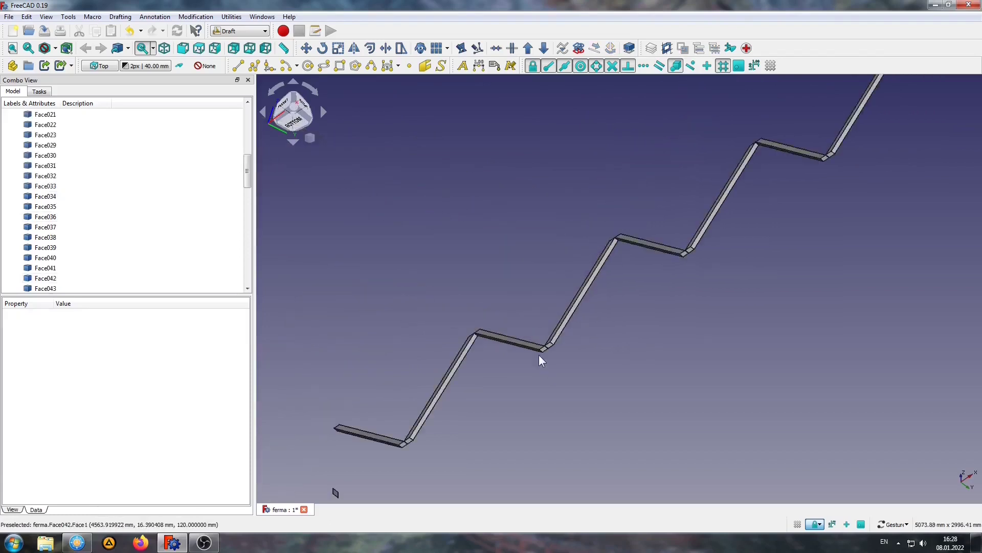
- From the front view, box-select the zigzag's edges, then clear the selection
click(183, 49)
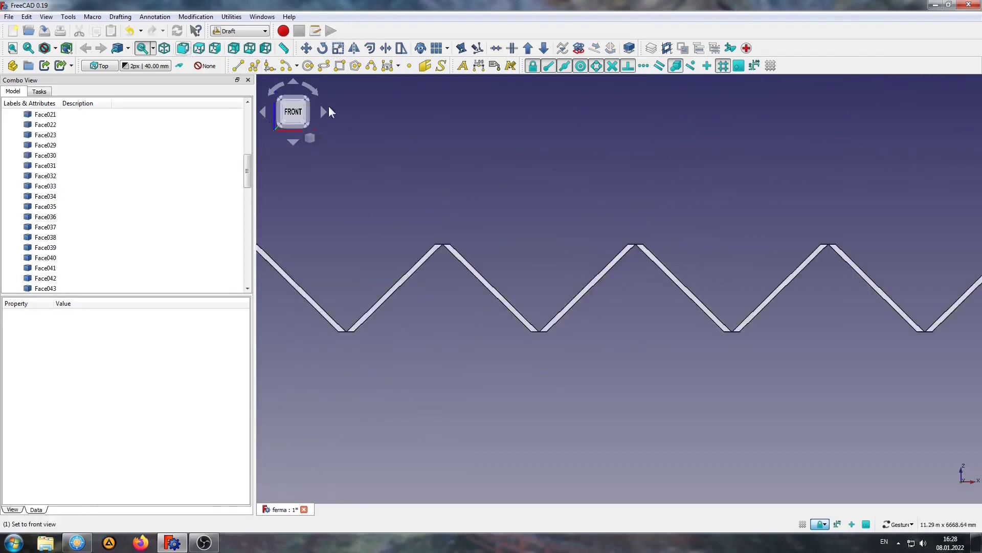
scroll(476, 198, down, 1)
right_drag(459, 173, 454, 228)
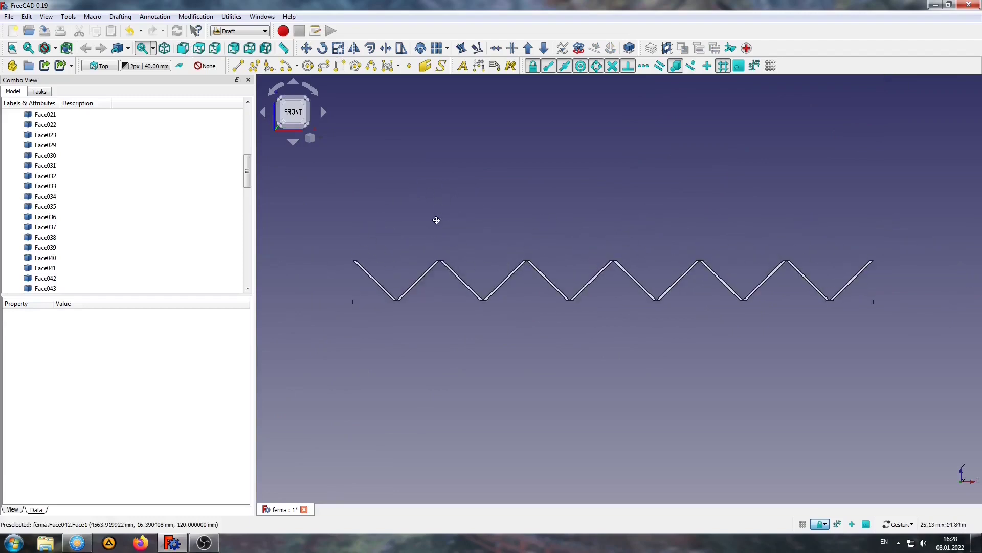
click(28, 17)
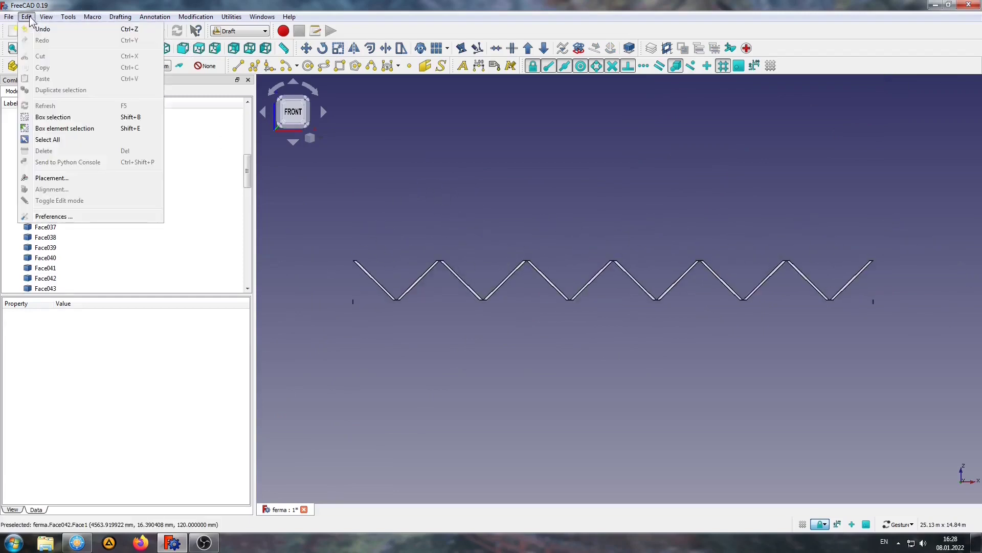
click(65, 128)
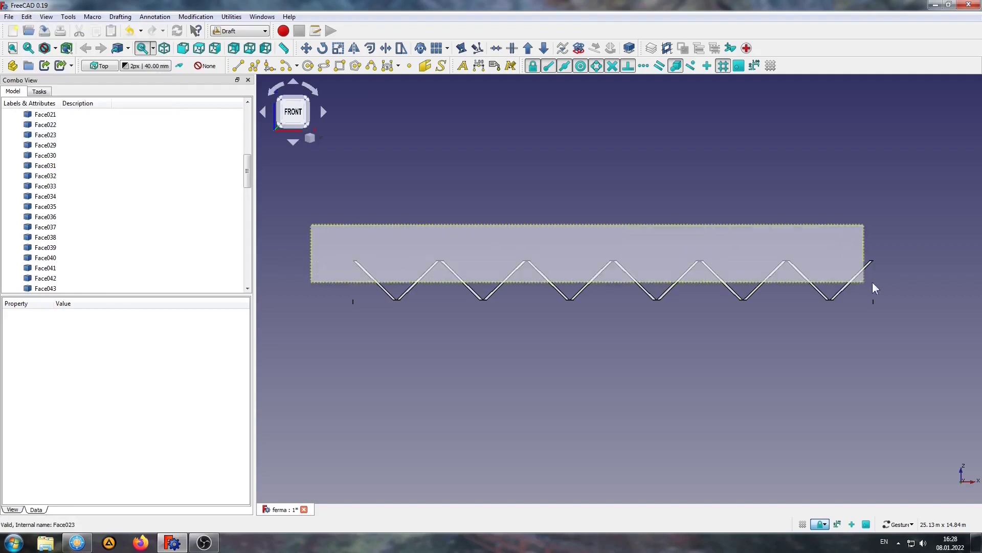
drag(358, 246, 914, 274)
drag(682, 180, 660, 212)
scroll(635, 240, up, 3)
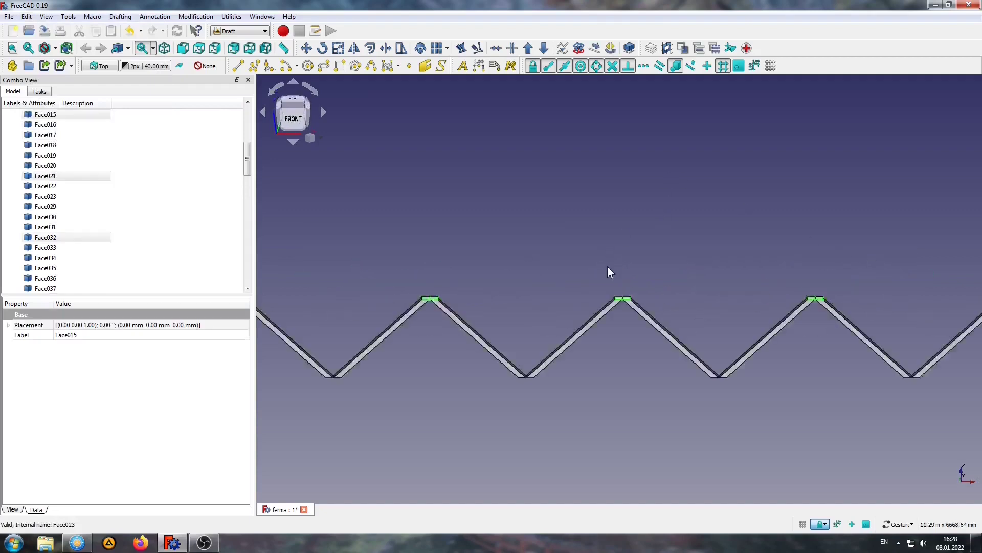
scroll(608, 276, up, 3)
click(612, 290)
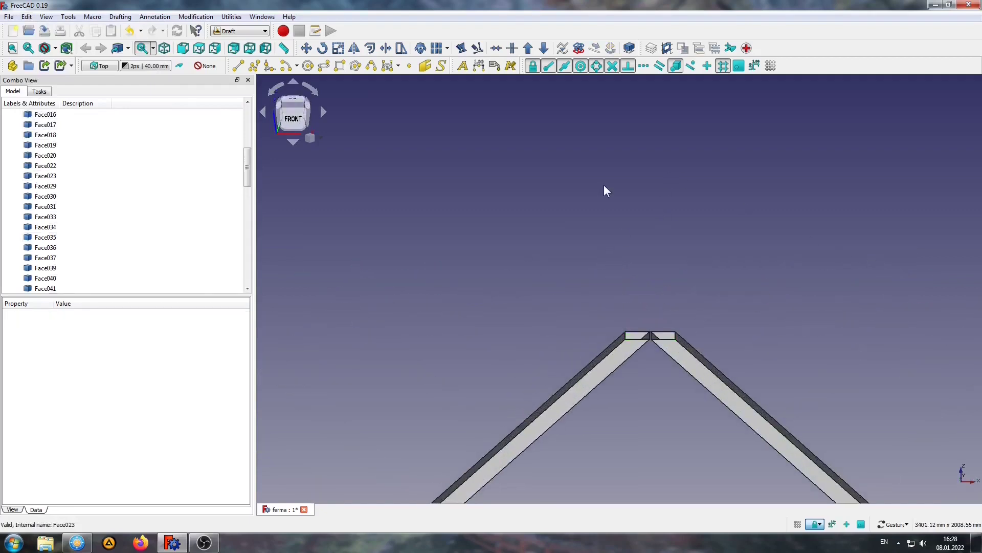
scroll(605, 205, down, 5)
drag(603, 287, 598, 234)
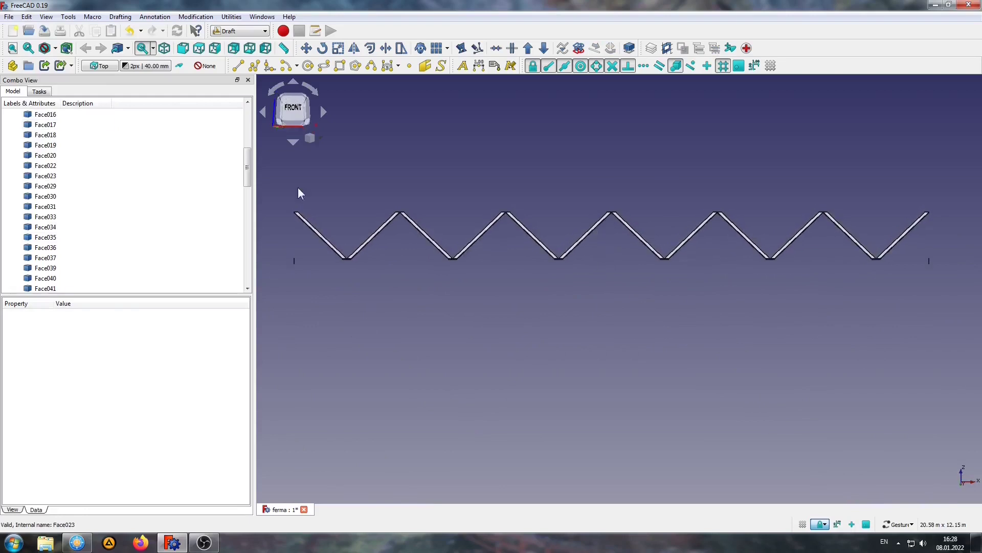
- Box-select the small faces along the zigzag's bottom points and delete them
click(32, 17)
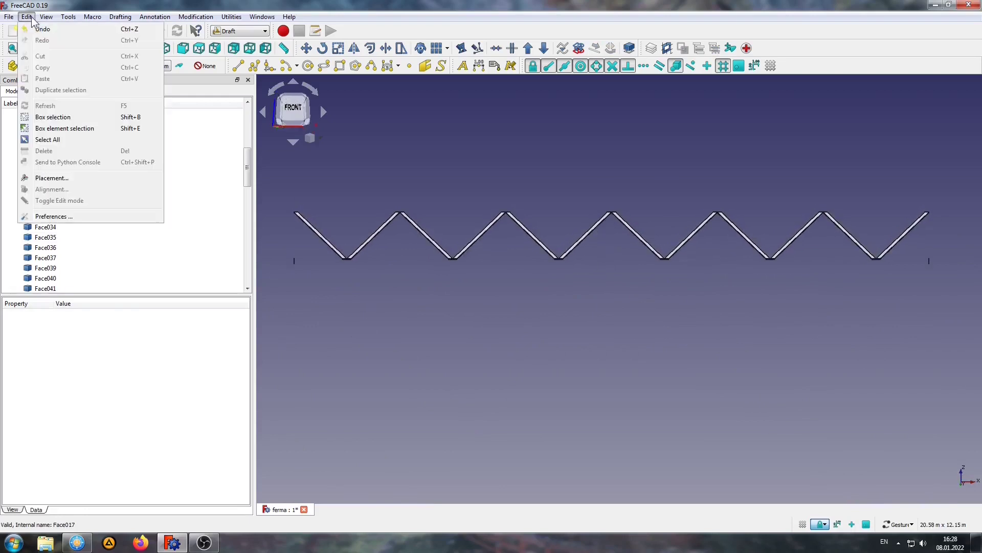
click(45, 128)
drag(317, 252, 912, 279)
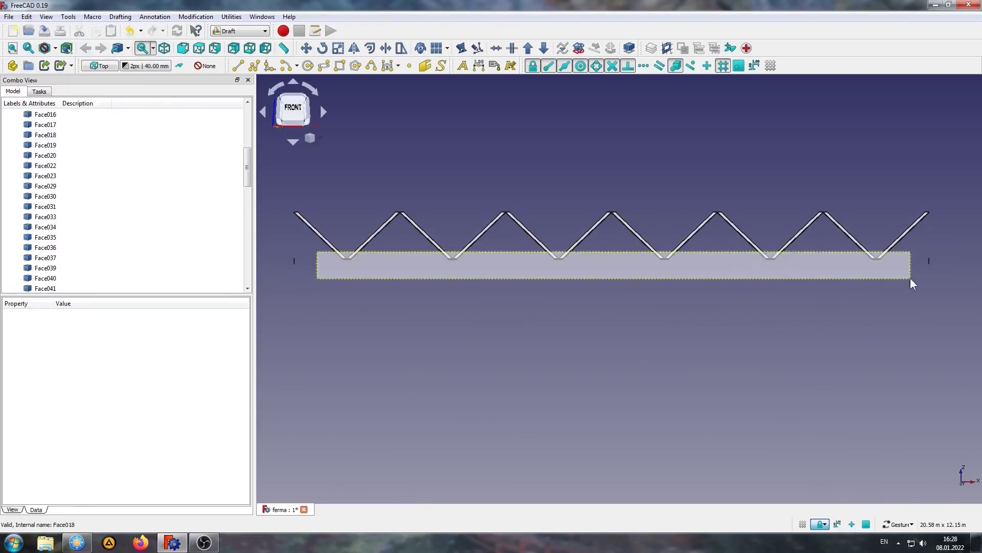
scroll(729, 271, up, 1)
scroll(730, 271, up, 3)
key(Delete)
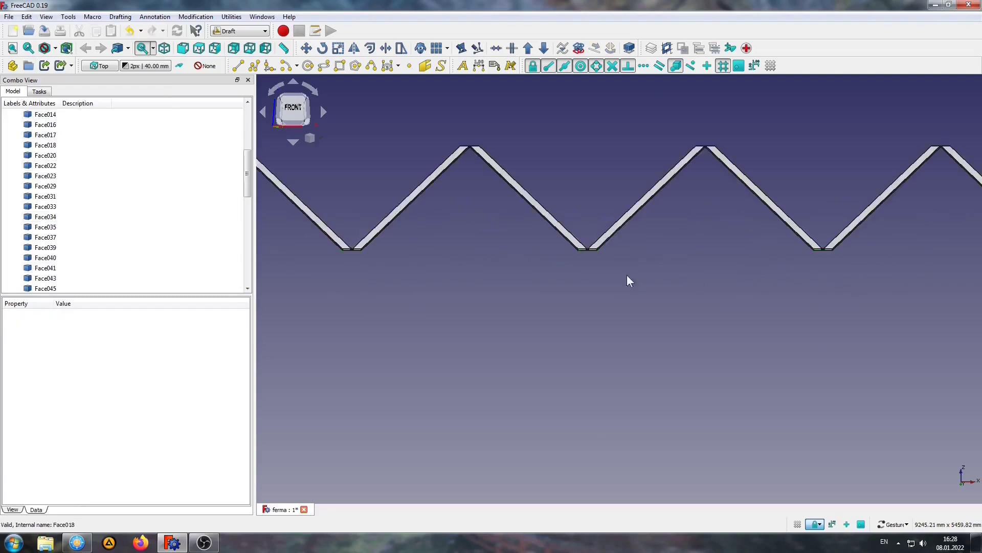
scroll(627, 275, down, 4)
- From the top view, select faces Face through Face009 in the model tree
click(199, 48)
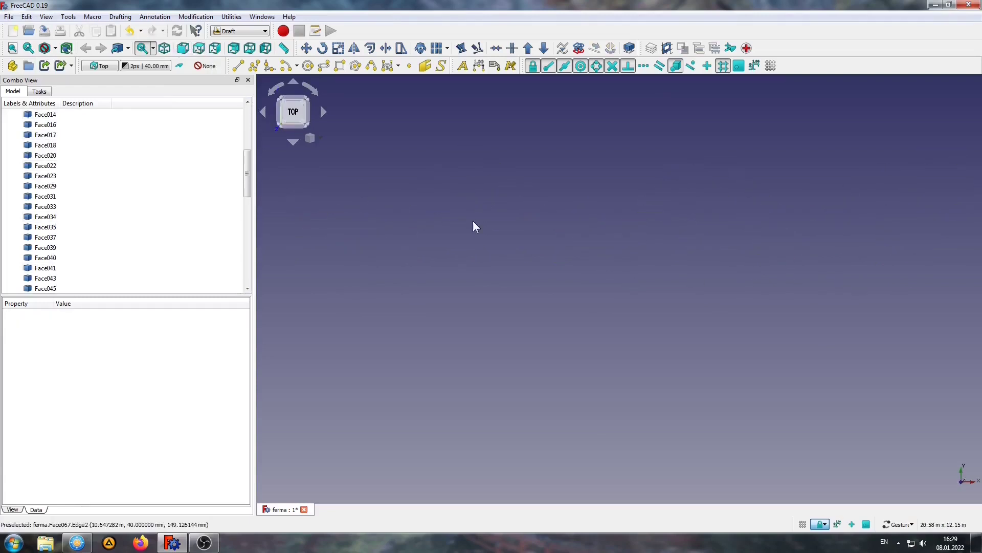
scroll(42, 160, up, 5)
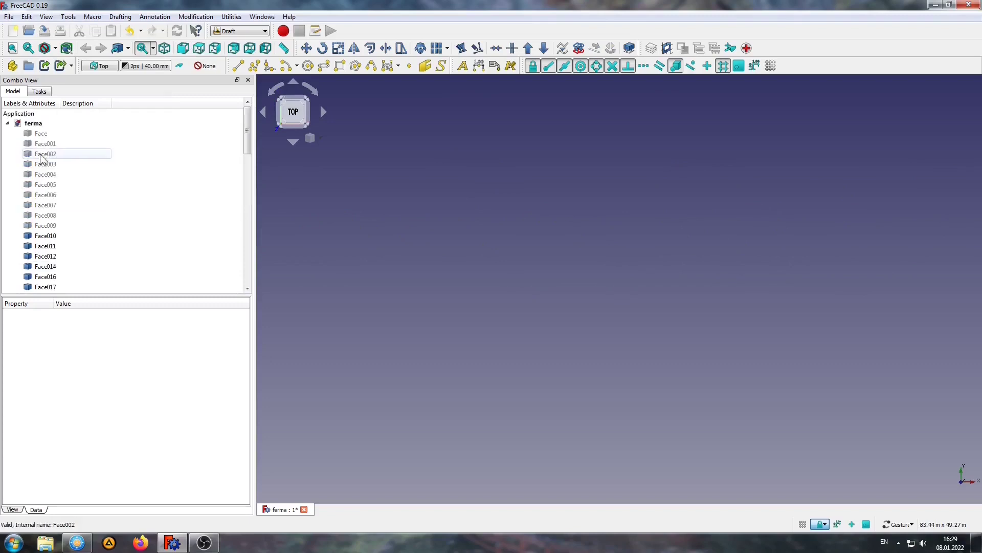
click(41, 133)
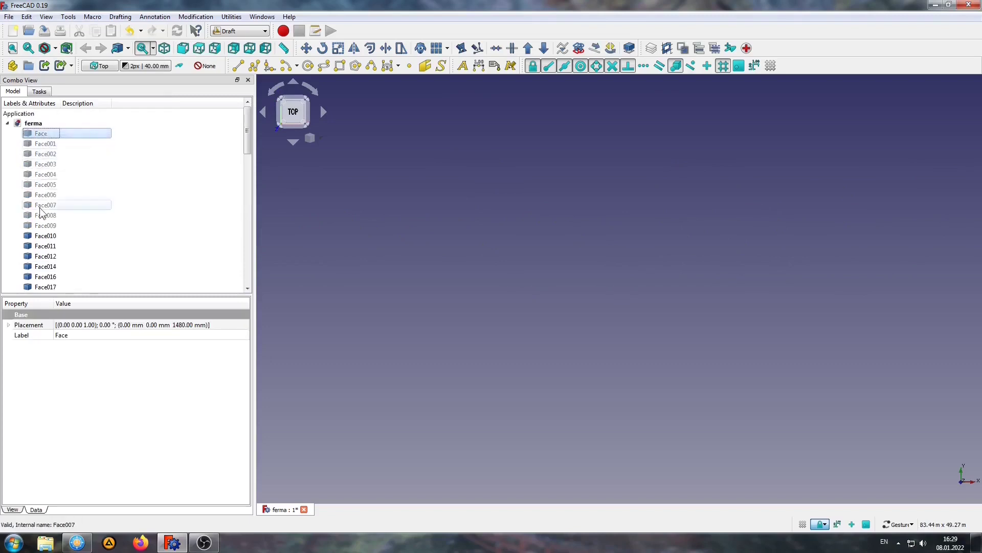
shift+click(47, 227)
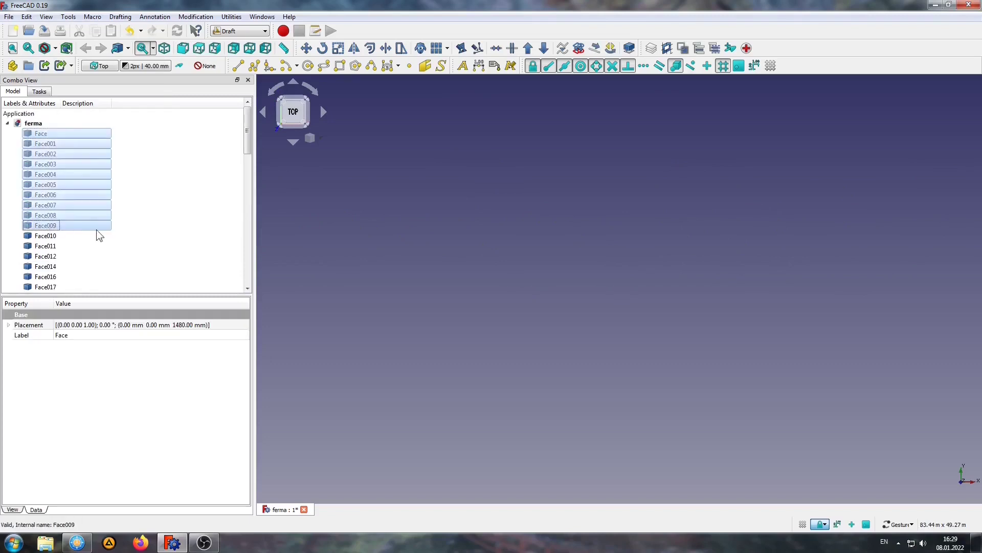
scroll(117, 250, down, 8)
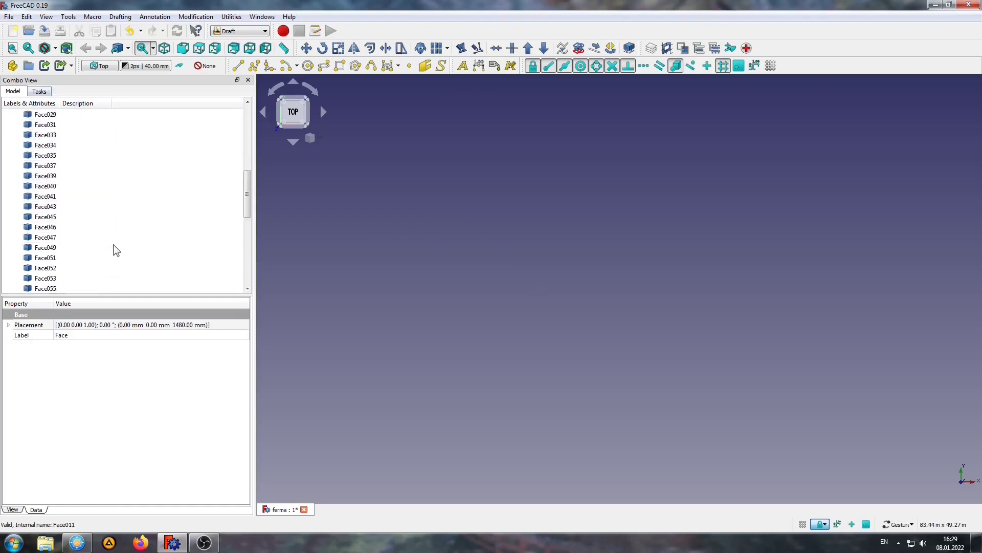
scroll(116, 250, down, 8)
- Fit the model, switch to Front view and frame the full truss with both chords
click(12, 48)
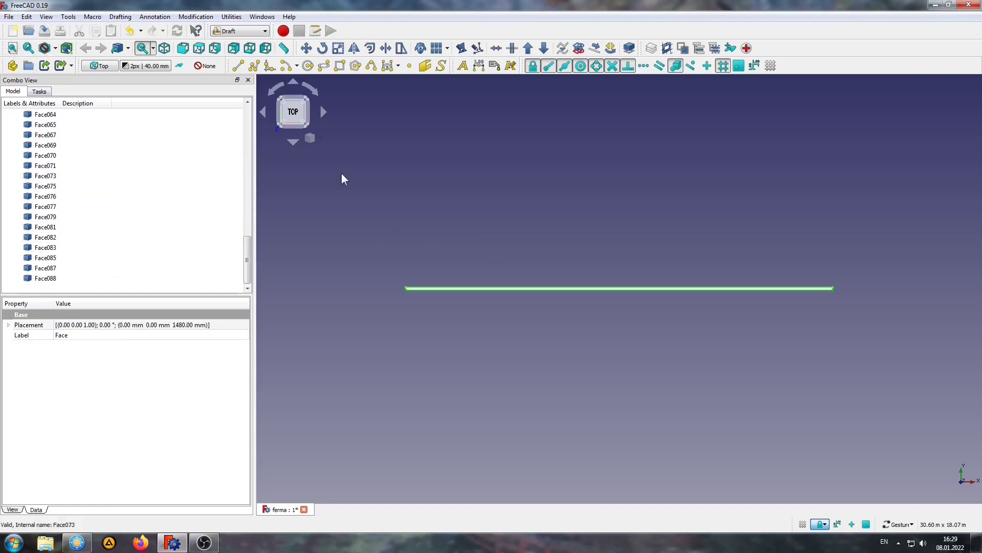
key(1)
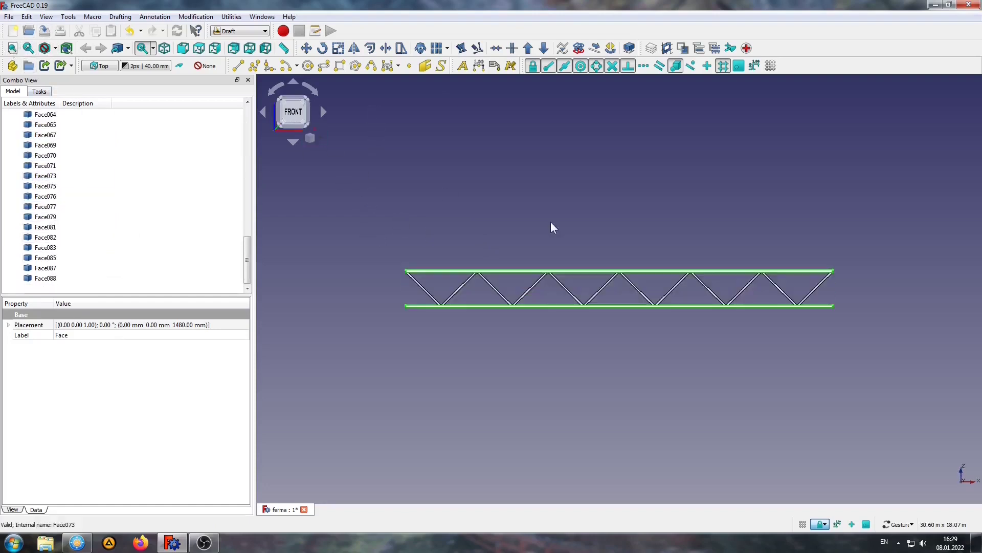
click(553, 227)
scroll(529, 335, up, 3)
scroll(572, 410, up, 1)
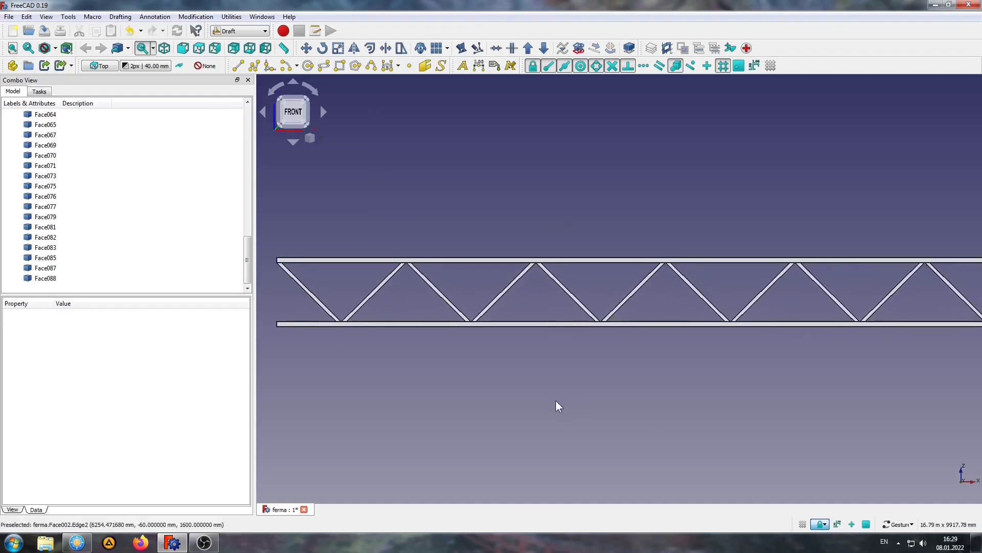
scroll(558, 405, down, 1)
right_drag(557, 403, 527, 378)
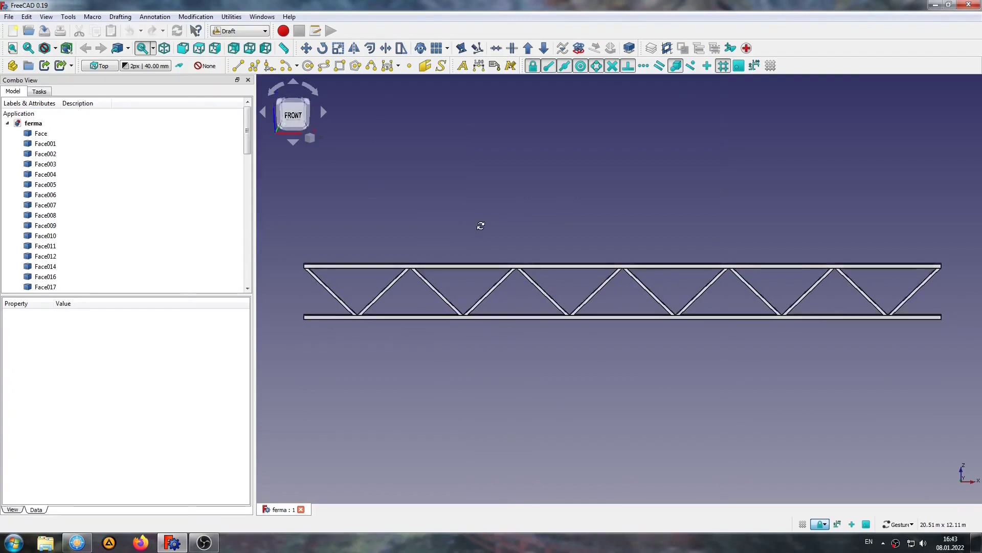
- Draw a 120 × 120 mm Draft rectangle with its first corner near the beam end
mouse_move(480, 221)
mouse_down()
mouse_move(555, 274)
mouse_move(457, 335)
mouse_up()
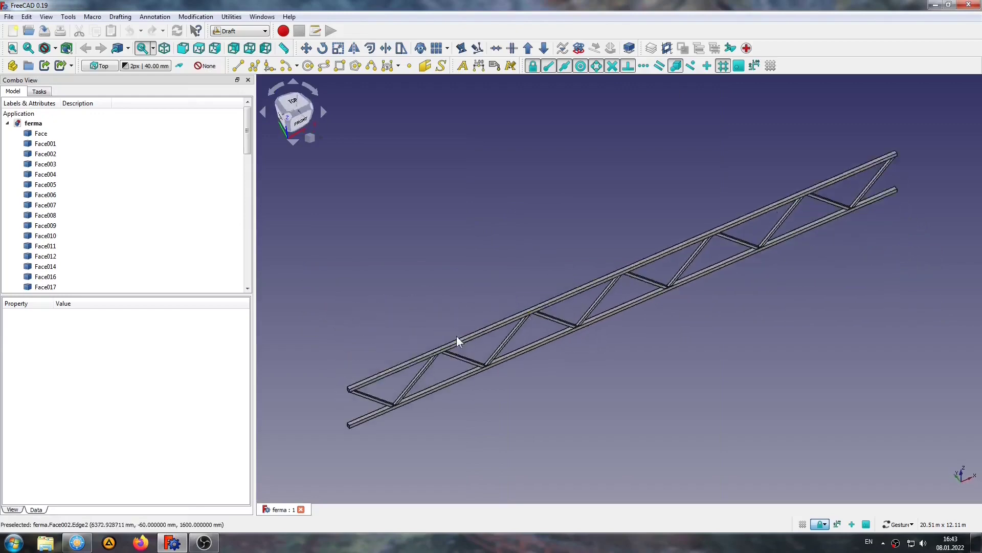
scroll(457, 335, up, 2)
scroll(388, 409, up, 3)
scroll(358, 369, up, 3)
right_drag(553, 357, 586, 358)
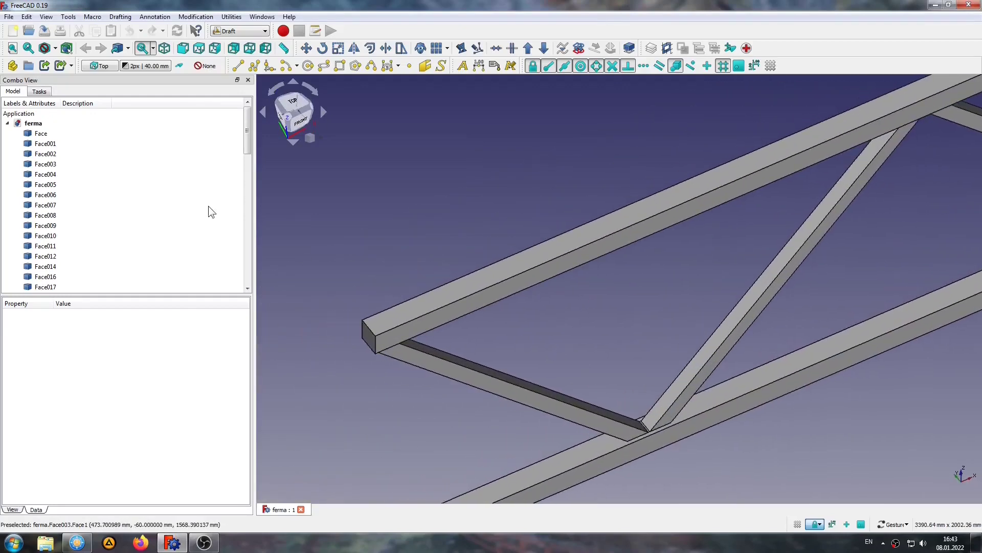
click(339, 65)
click(404, 325)
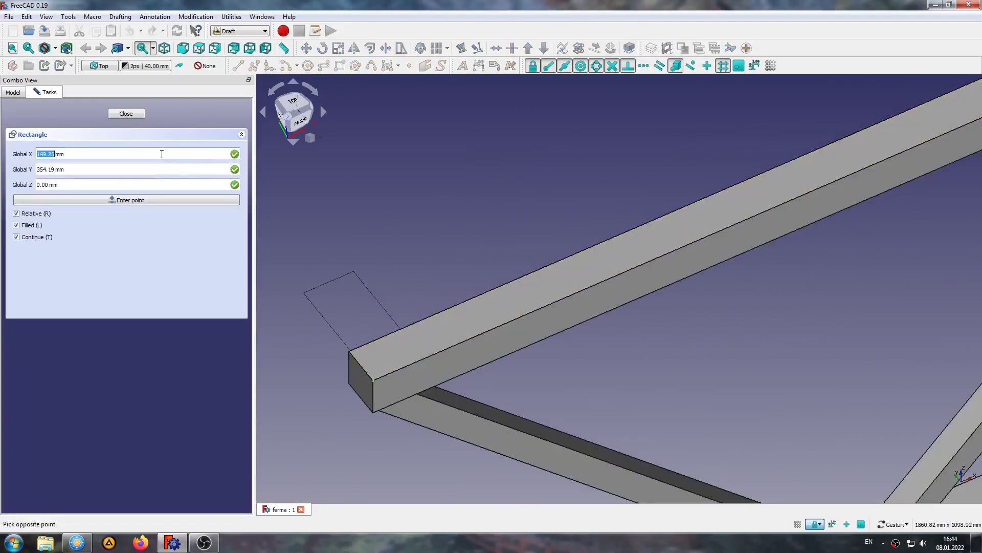
text(3)
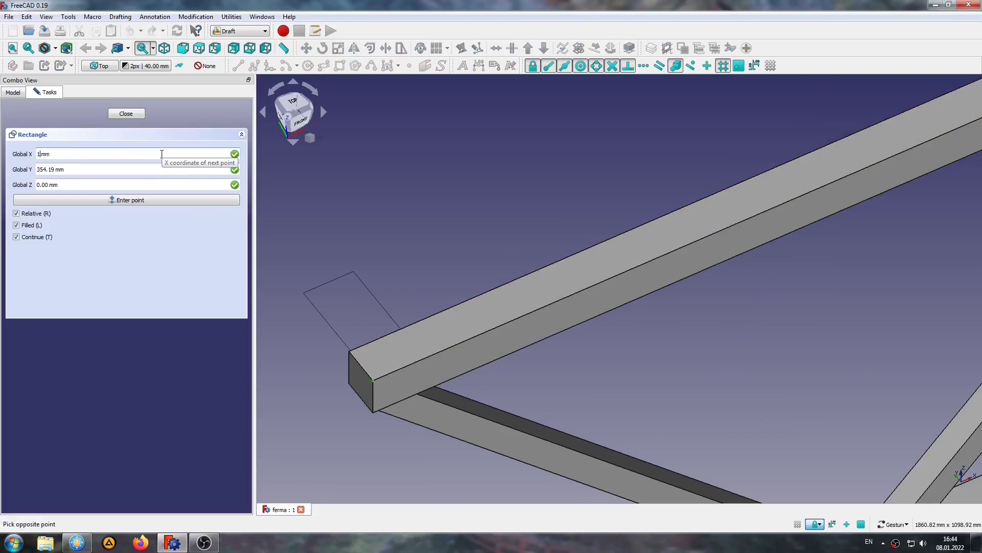
text(0)
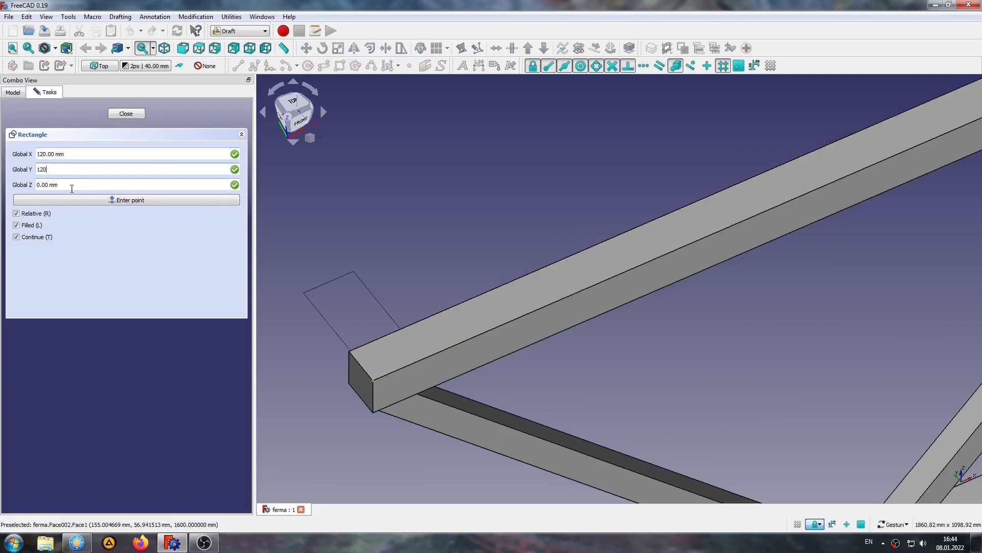
click(89, 199)
scroll(402, 264, down, 2)
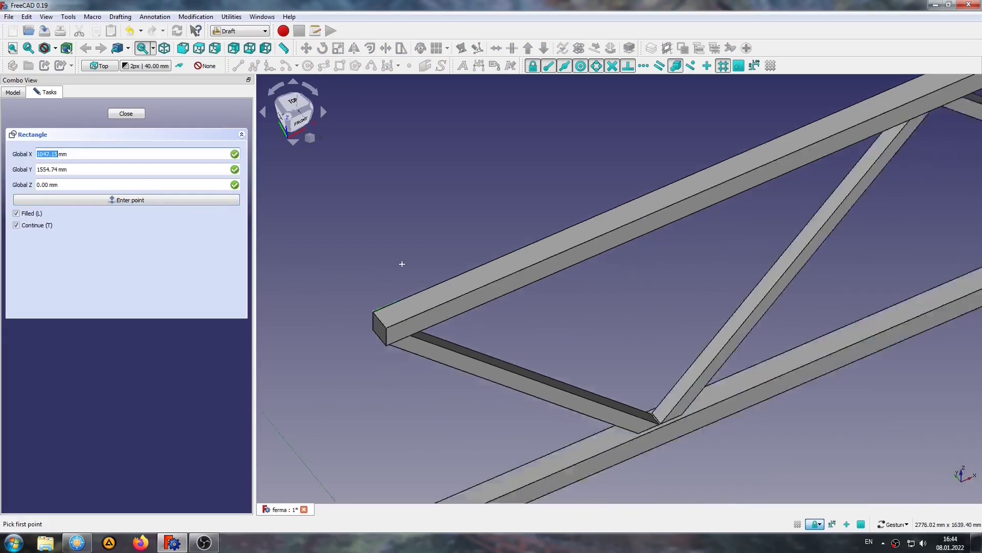
scroll(403, 264, down, 3)
drag(402, 264, 620, 395)
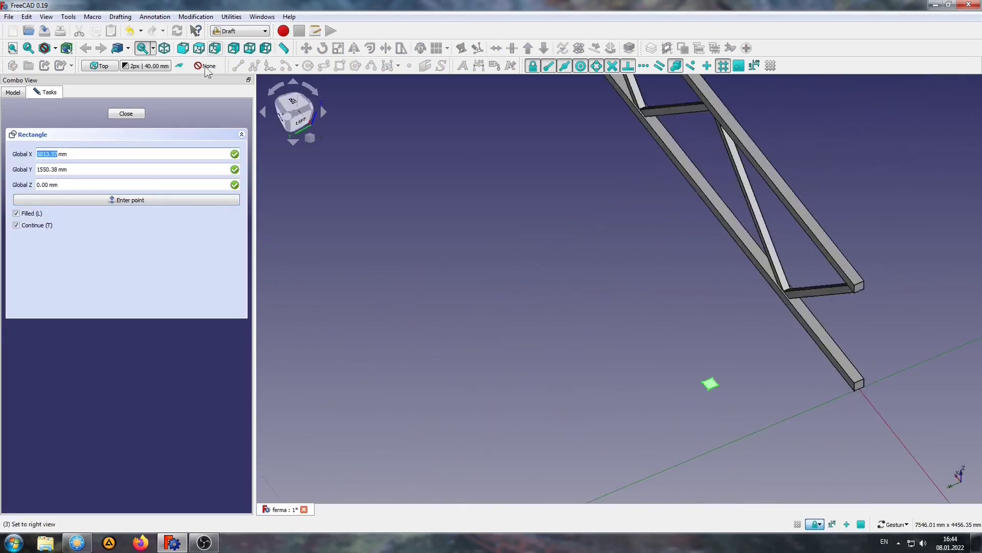
- Move the Rectangle from its corner onto the truss chord end corner
key(Escape)
click(51, 278)
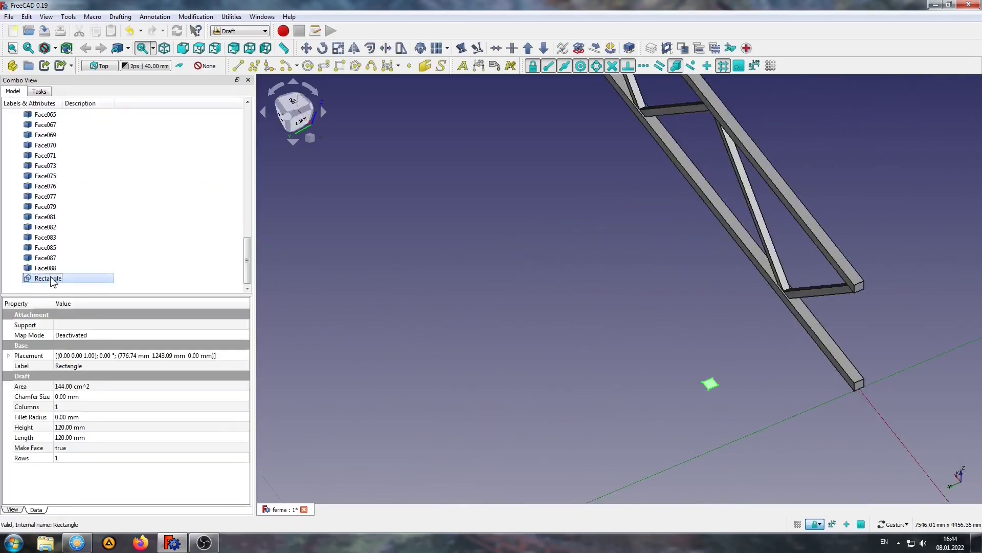
click(305, 48)
scroll(676, 341, up, 3)
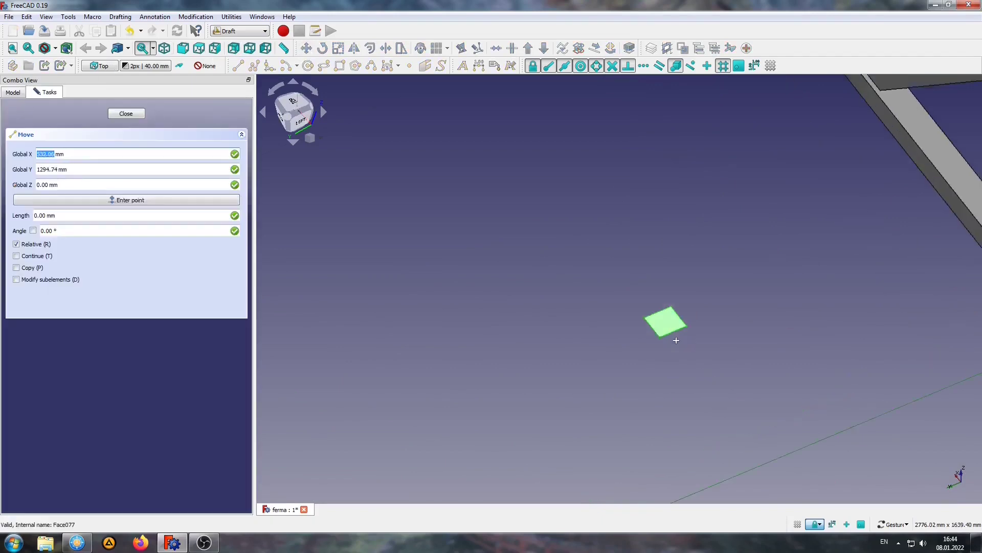
scroll(676, 340, up, 2)
click(631, 313)
scroll(574, 307, down, 2)
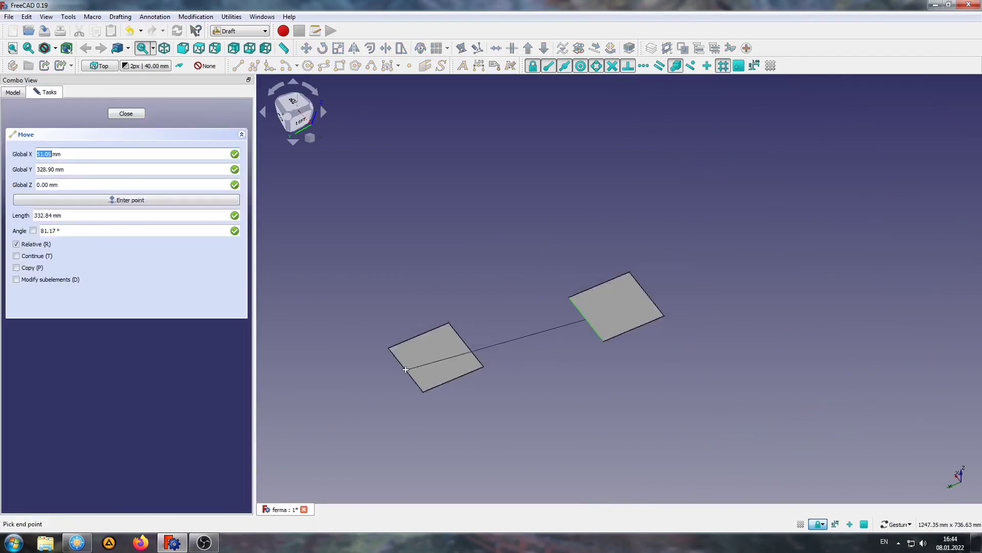
scroll(594, 351, down, 2)
scroll(746, 175, up, 2)
scroll(735, 134, up, 3)
scroll(735, 134, up, 4)
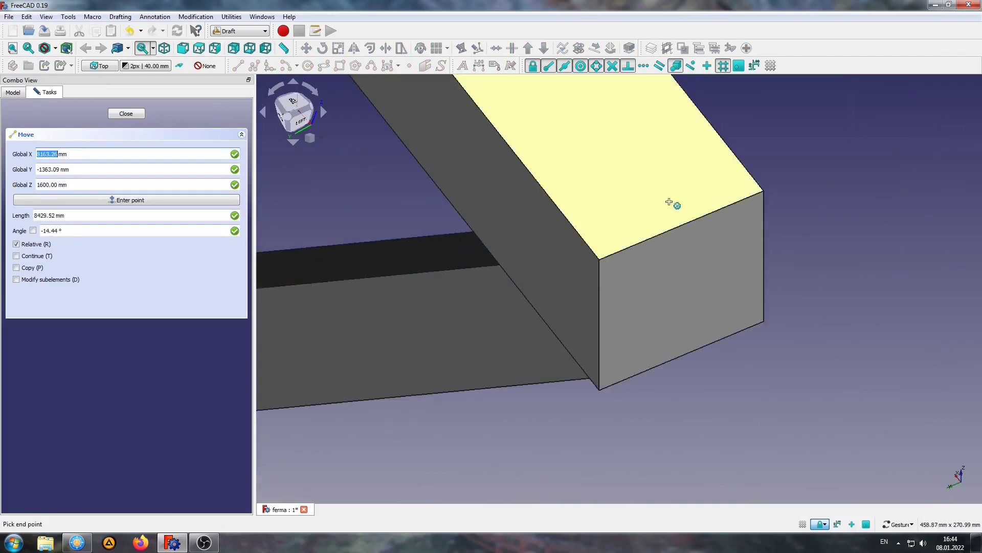
click(603, 256)
scroll(548, 385, down, 3)
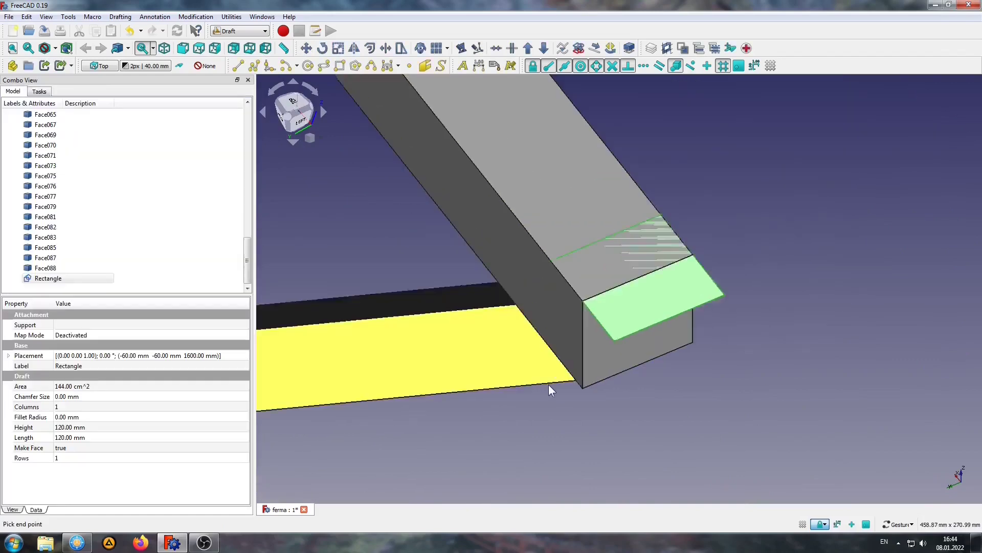
scroll(548, 385, down, 2)
scroll(587, 384, down, 2)
scroll(619, 432, down, 1)
scroll(618, 432, down, 3)
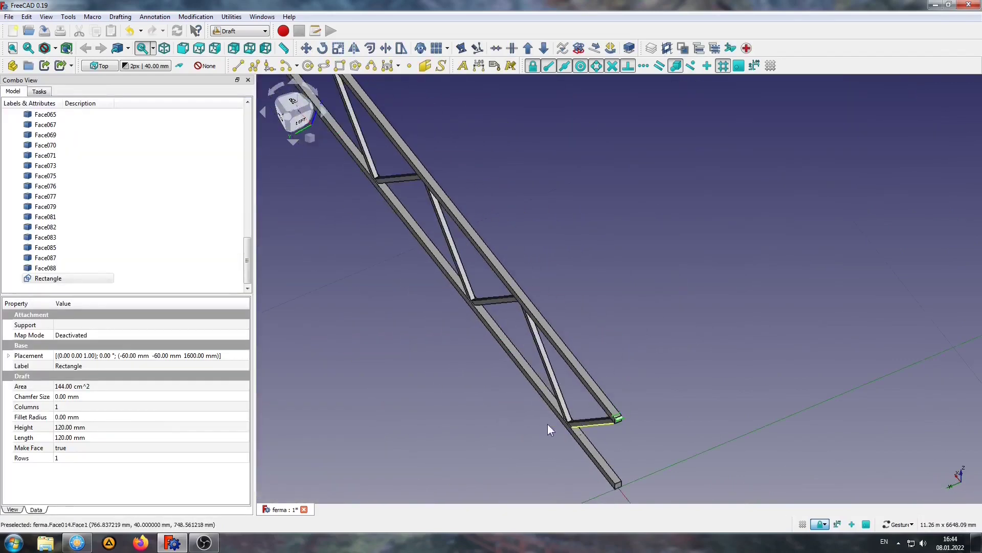
- Reselect the Rectangle in the tree and start Draft Move again with MV
scroll(649, 427, up, 2)
scroll(716, 445, up, 1)
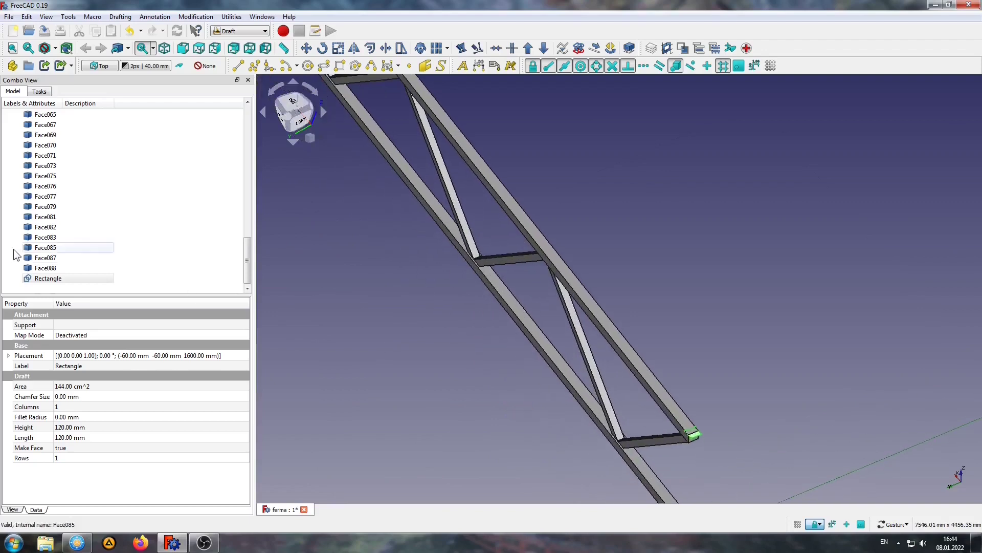
click(51, 278)
key(m)
key(v)
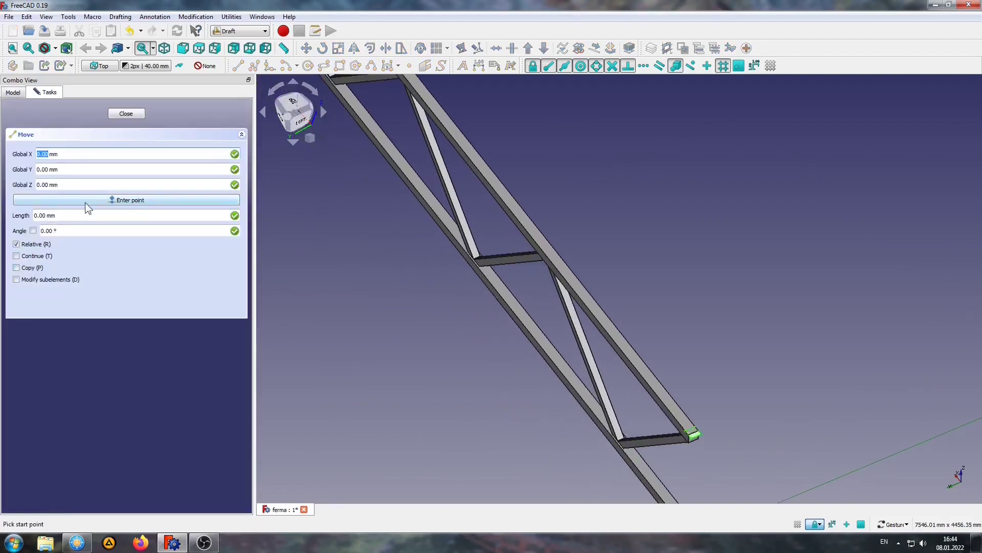
- Place copies of the 120 mm square at successive 3000 mm offsets along X
click(85, 201)
click(130, 200)
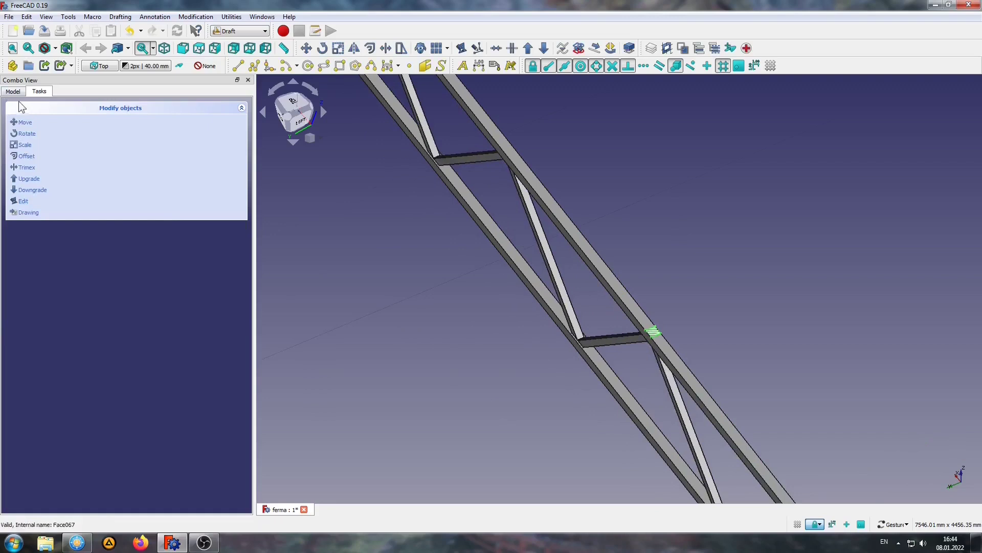
click(24, 123)
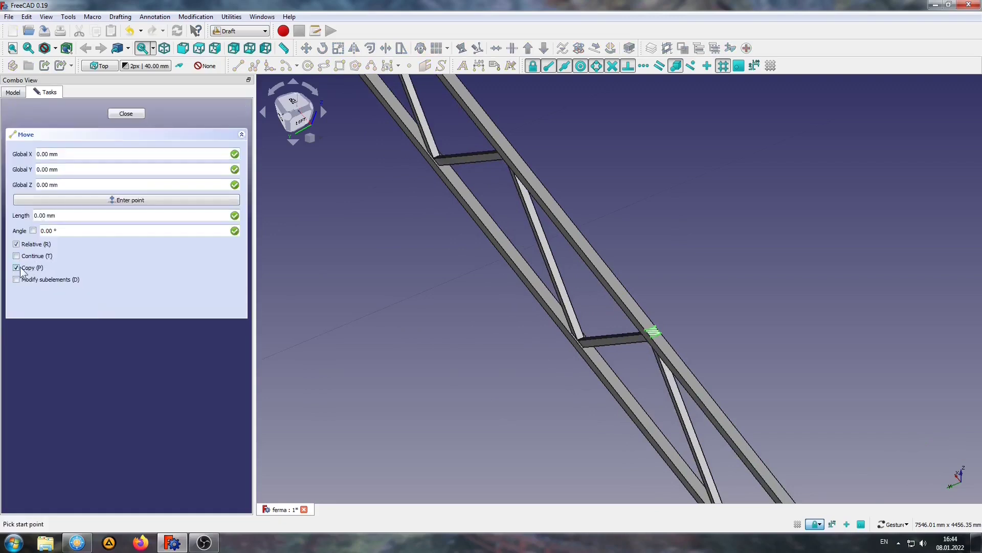
click(65, 200)
text(3000)
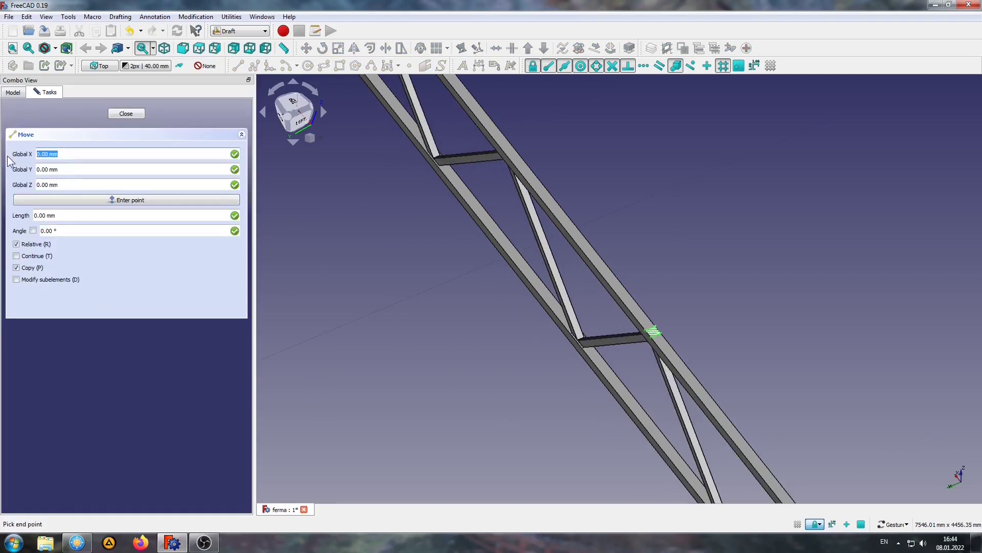
click(149, 201)
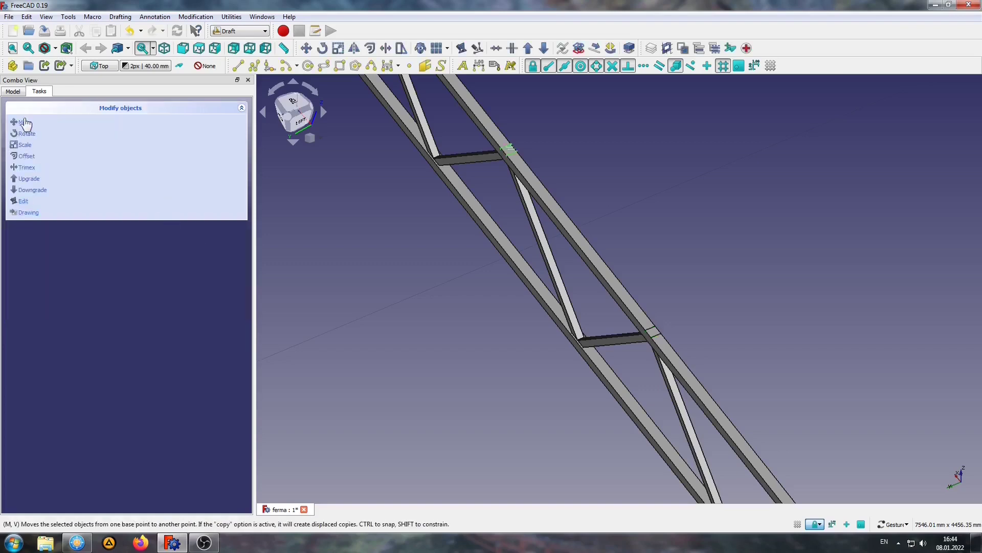
click(24, 122)
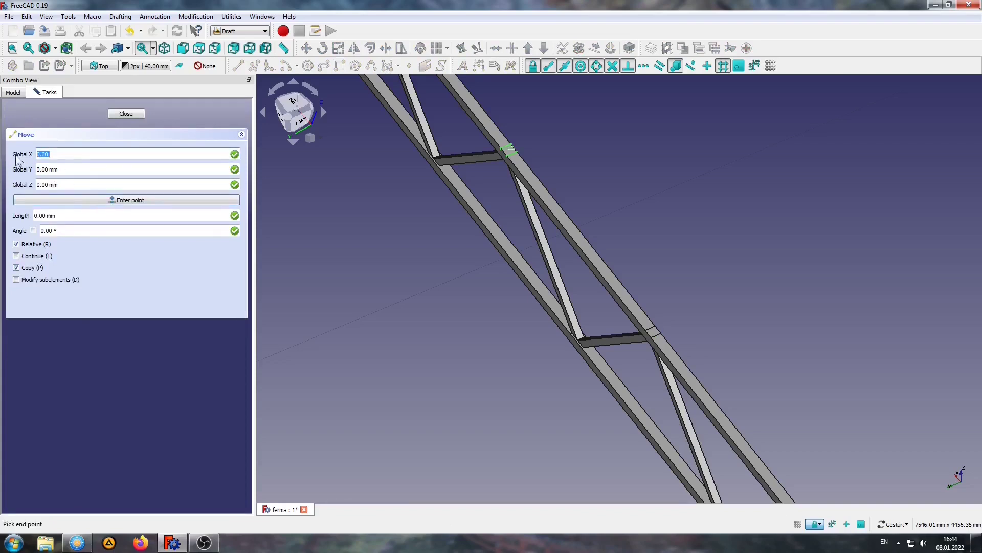
click(112, 202)
- Copy the truss members 300 mm along X using Draft Move with Copy enabled
scroll(510, 303, down, 3)
scroll(595, 386, down, 2)
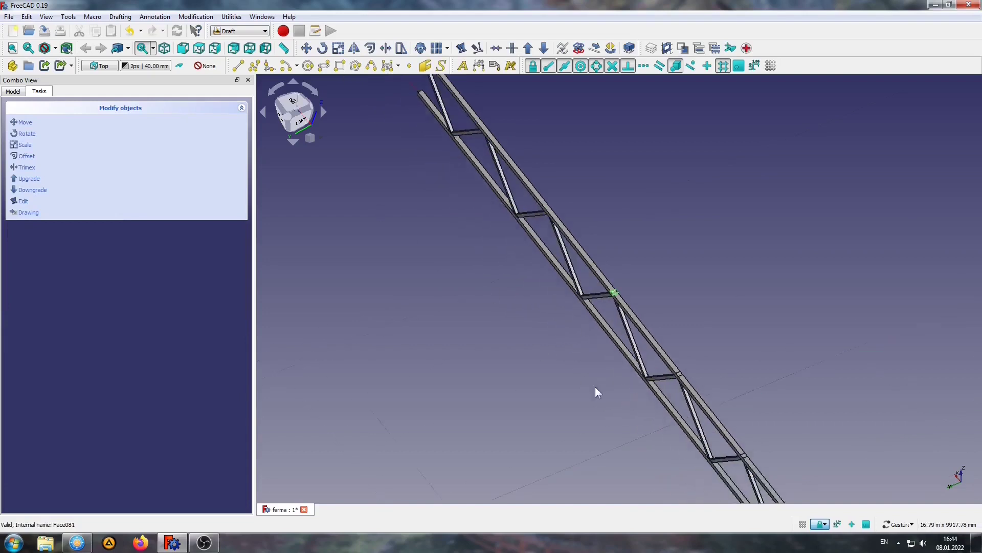
scroll(472, 336, up, 3)
click(25, 125)
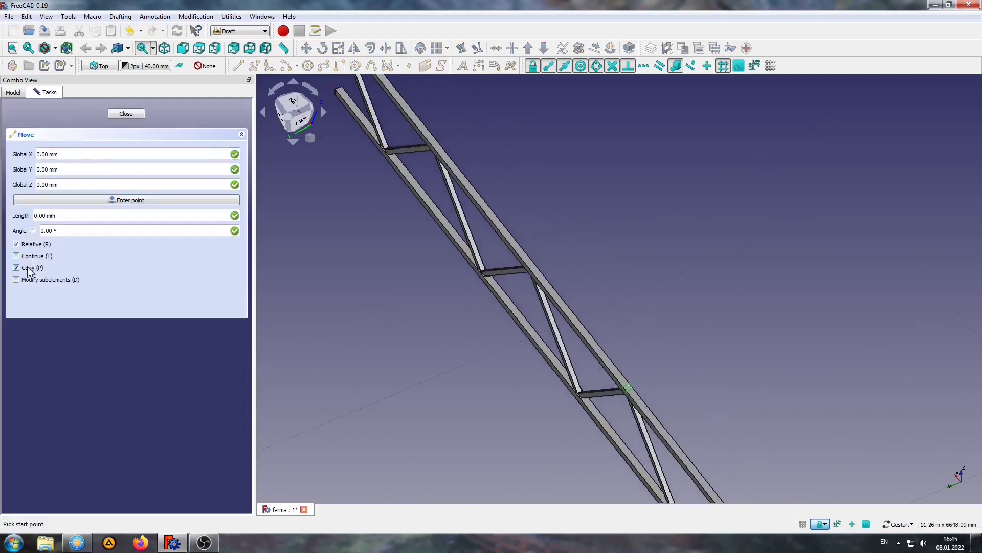
click(111, 200)
scroll(450, 348, up, 3)
click(25, 122)
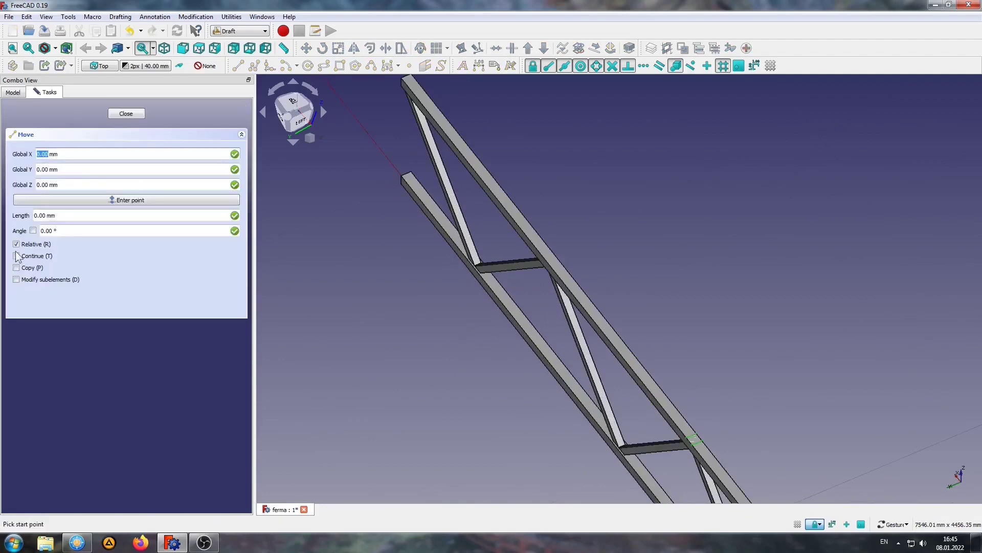
click(16, 267)
click(60, 199)
text(300)
click(131, 200)
scroll(707, 386, down, 3)
- Select the stray upper beam piece over the truss and delete it
drag(707, 385, 546, 384)
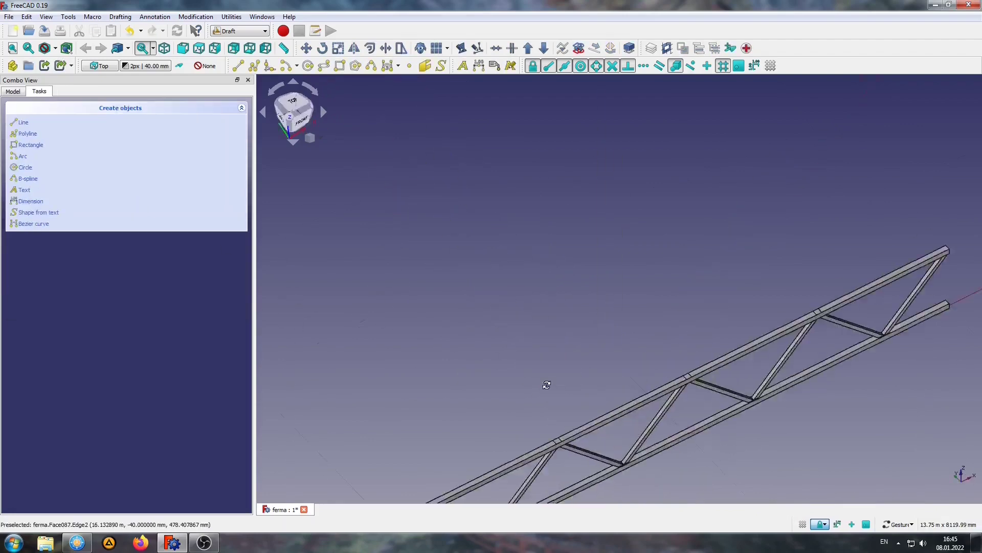
right_drag(547, 384, 633, 249)
scroll(584, 370, down, 3)
scroll(531, 391, down, 2)
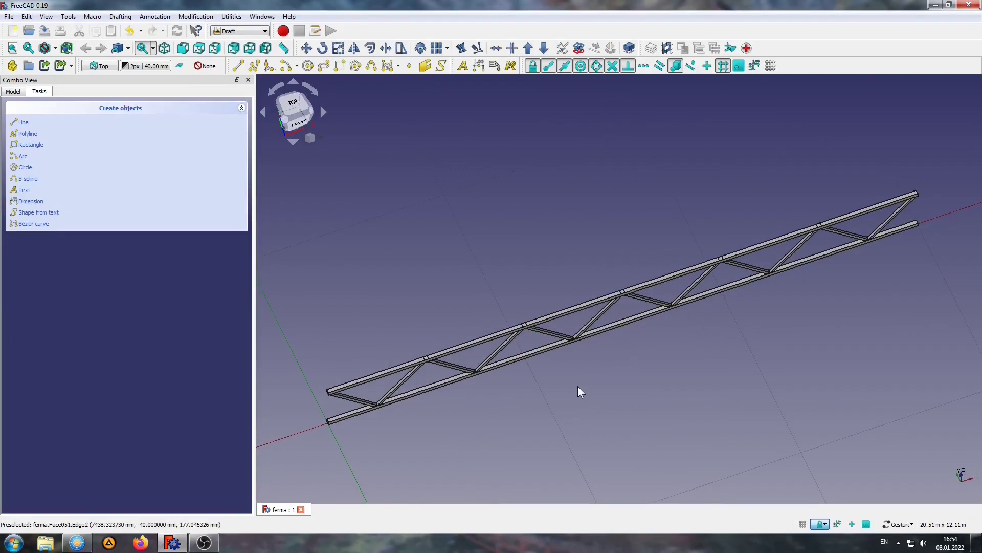
drag(578, 387, 607, 367)
scroll(595, 346, up, 8)
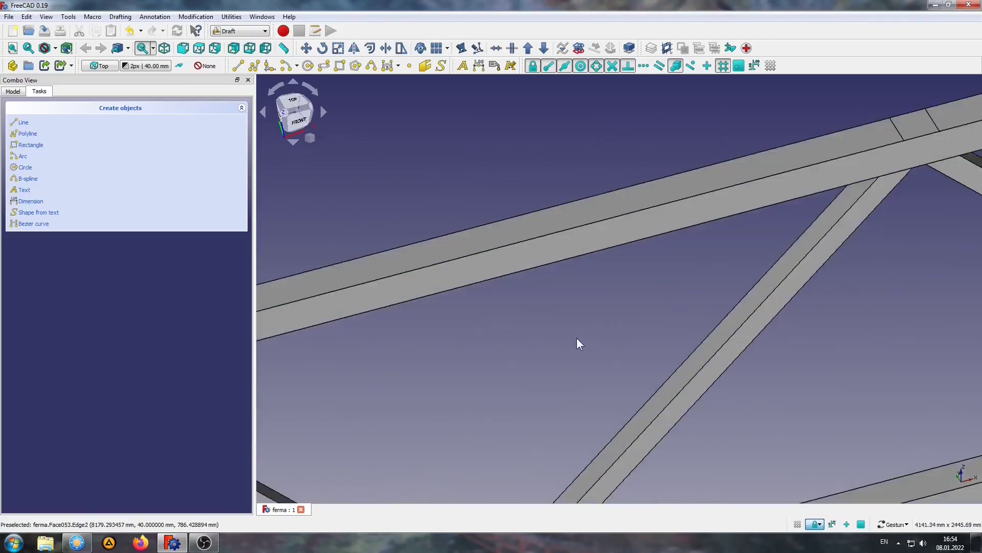
click(610, 228)
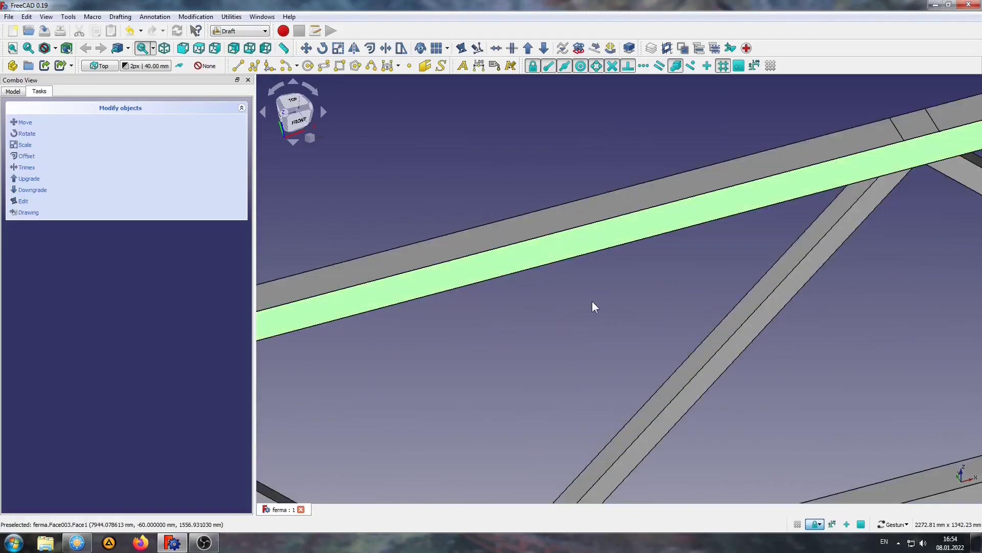
key(Delete)
- Orbit and zoom to inspect the exposed beam joint beneath
mouse_move(870, 351)
mouse_down()
mouse_move(741, 323)
mouse_move(689, 294)
mouse_up()
scroll(689, 294, up, 3)
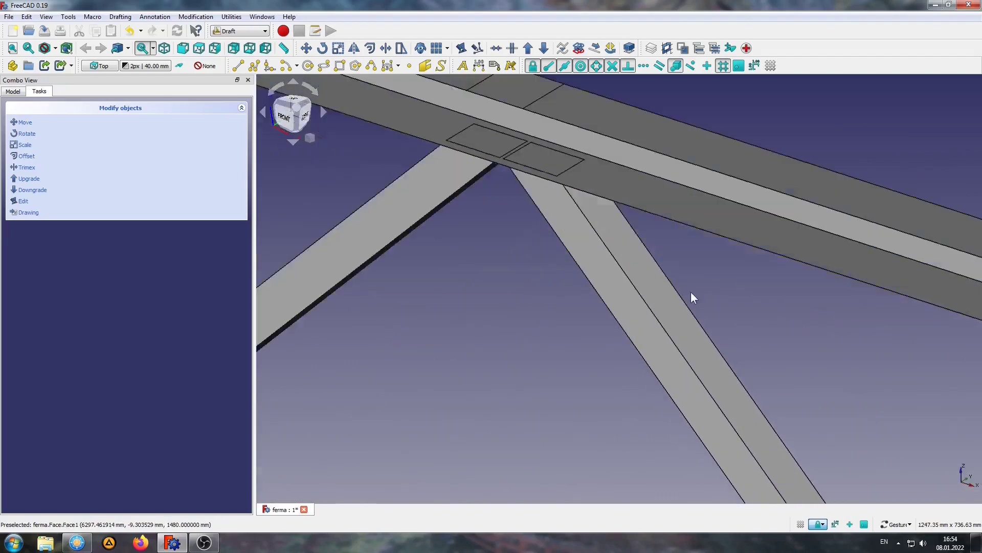
scroll(690, 271, up, 2)
scroll(524, 238, up, 2)
scroll(524, 238, down, 2)
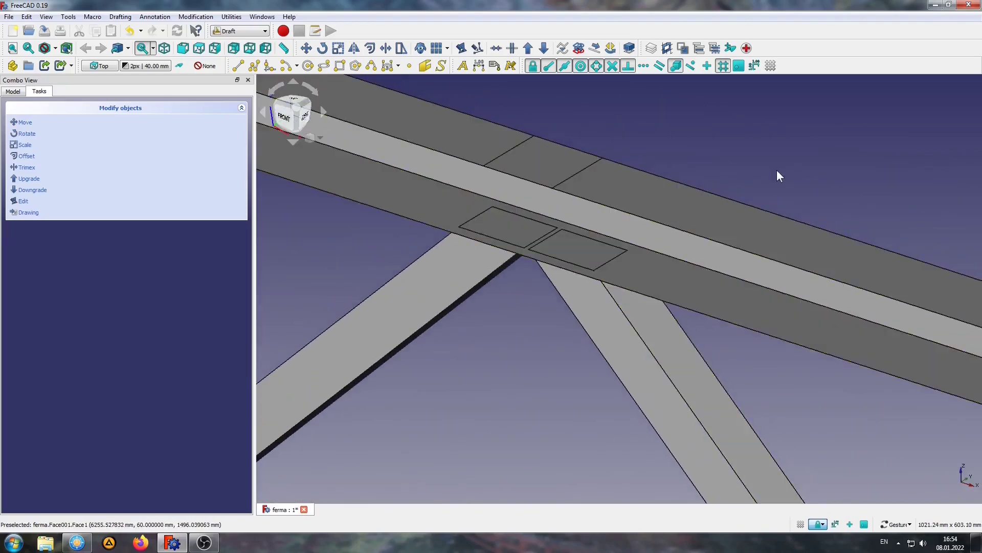
scroll(465, 364, down, 2)
scroll(629, 417, down, 2)
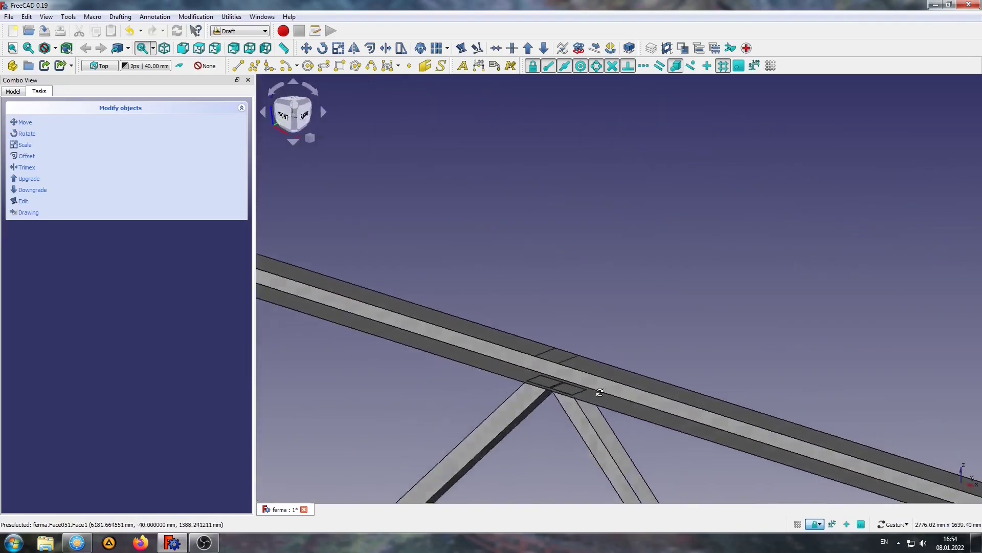
scroll(566, 395, down, 2)
scroll(568, 353, down, 1)
scroll(568, 353, down, 2)
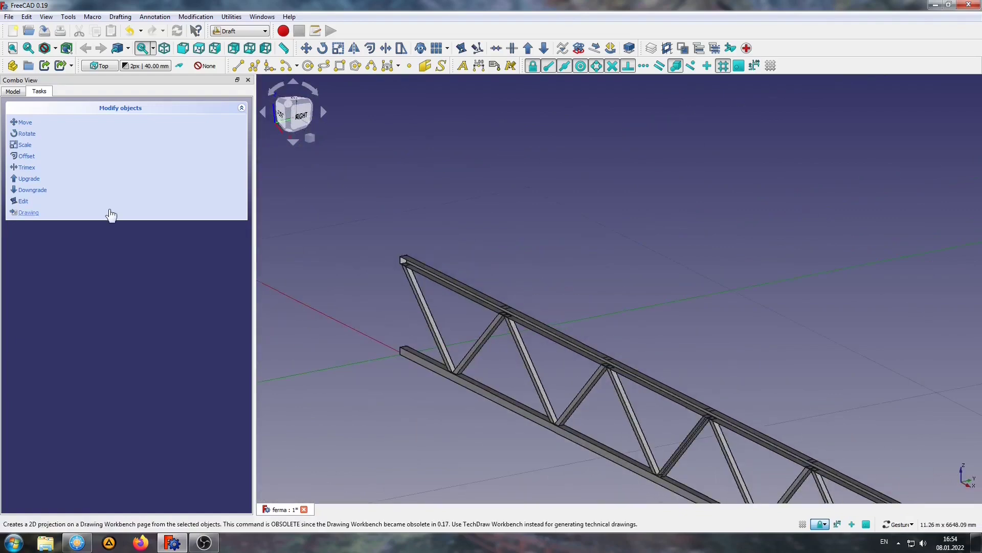
- Browse the model tree objects and switch to the Part workbench
click(13, 91)
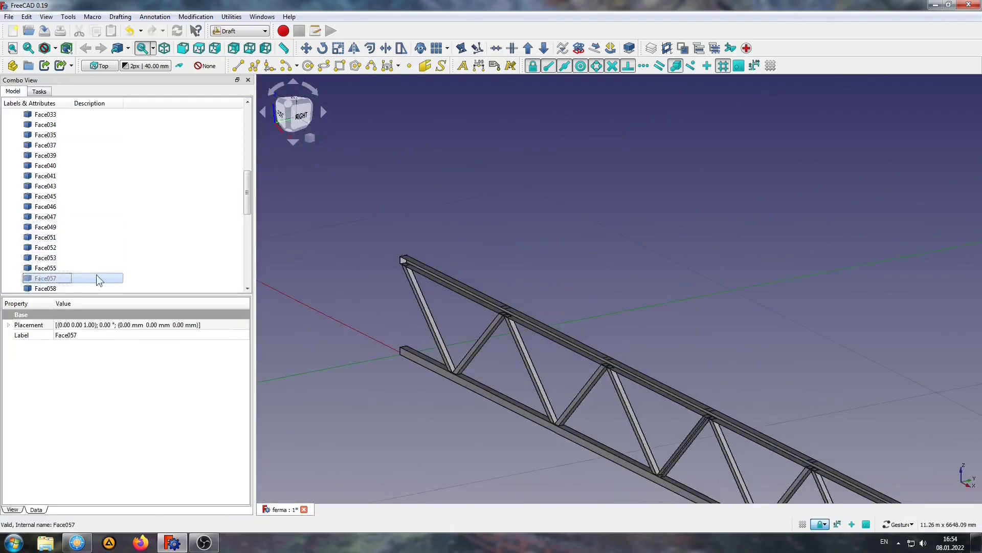
scroll(118, 256, up, 10)
click(46, 166)
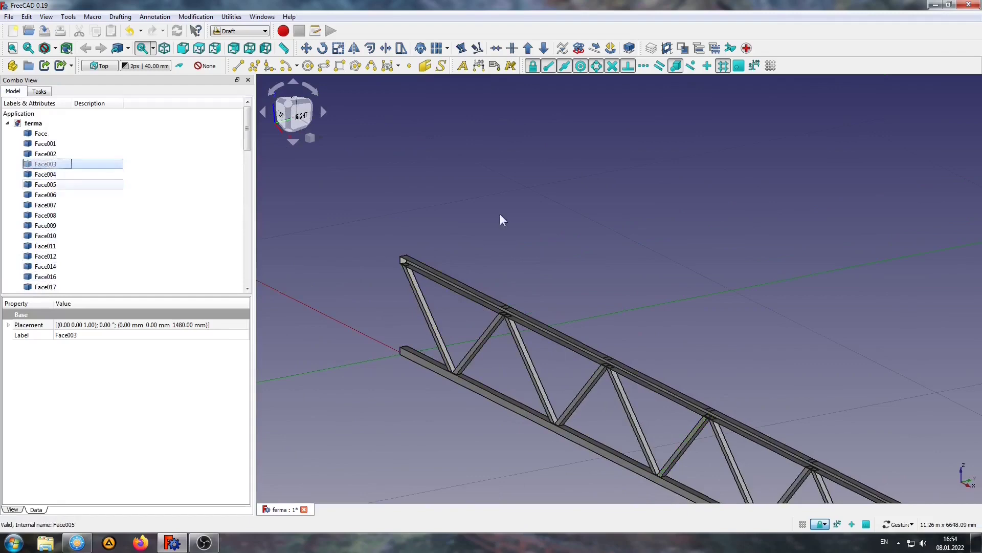
scroll(461, 219, down, 3)
mouse_move(462, 219)
mouse_down()
mouse_move(637, 385)
mouse_move(610, 369)
mouse_up()
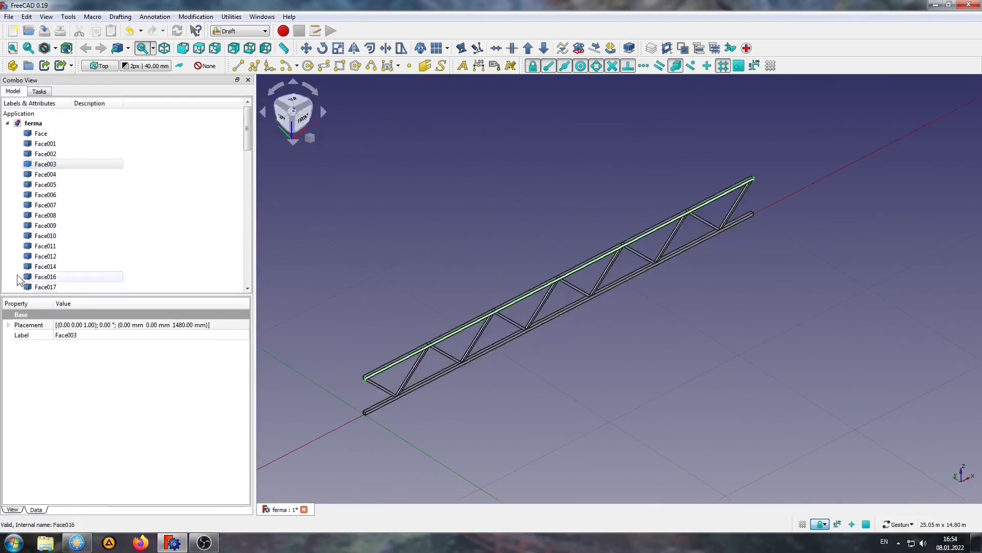
click(234, 30)
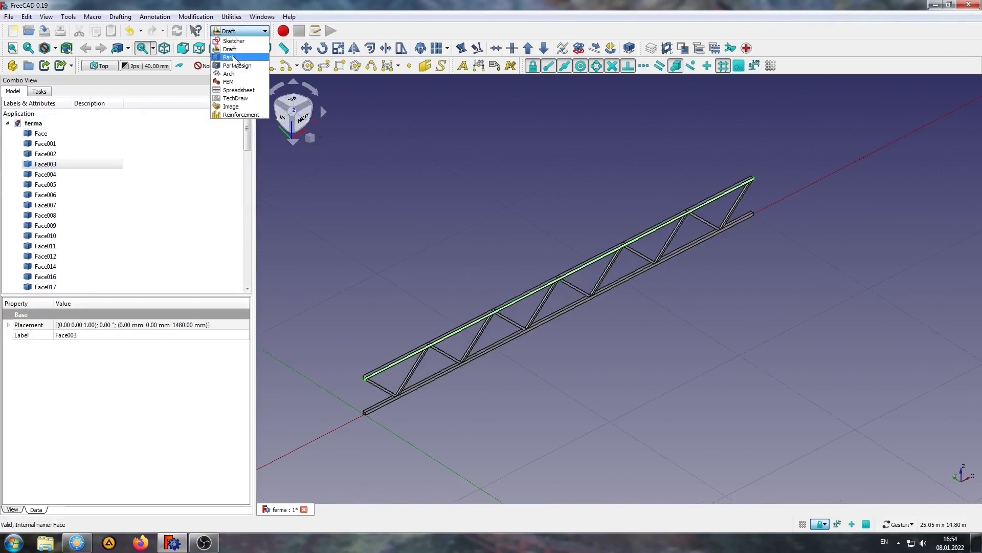
click(232, 57)
- Fuse Face through Rectangle004 into one BooleanFragments object
click(41, 133)
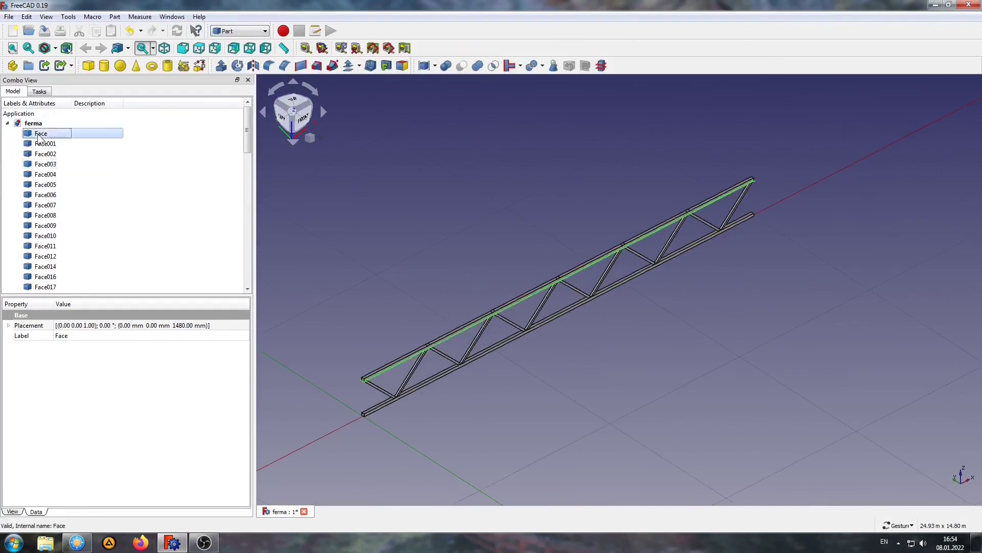
scroll(97, 208, down, 8)
scroll(97, 209, down, 10)
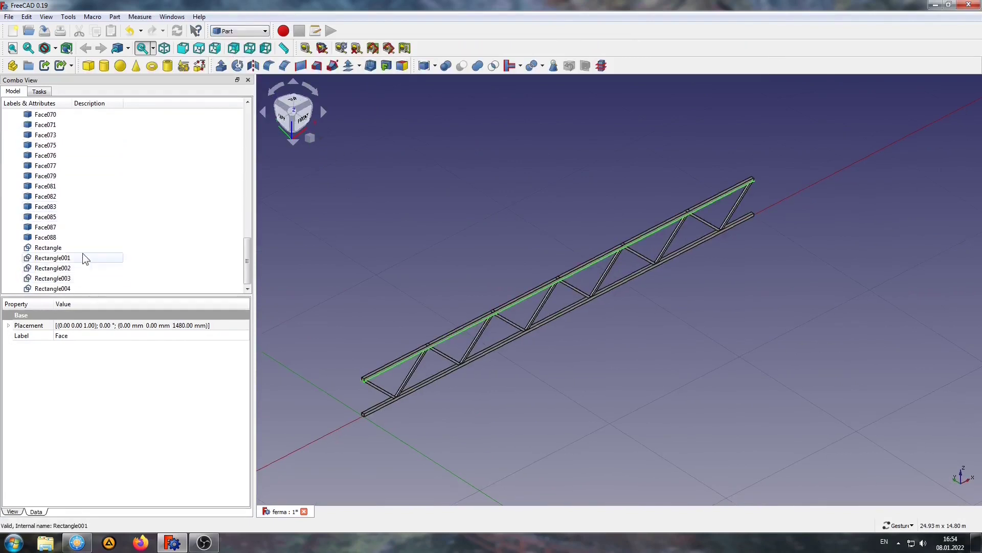
shift+click(51, 290)
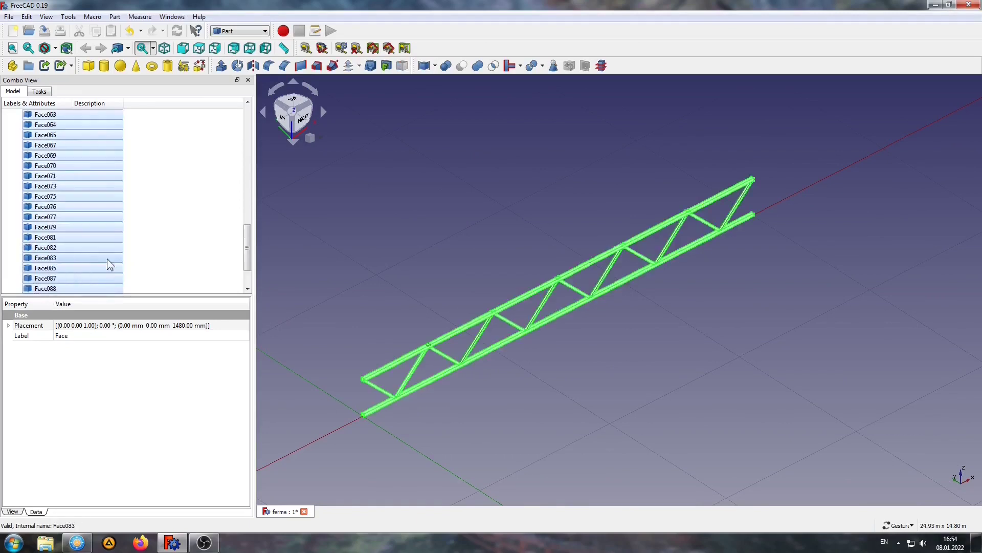
scroll(106, 259, up, 10)
scroll(106, 259, down, 10)
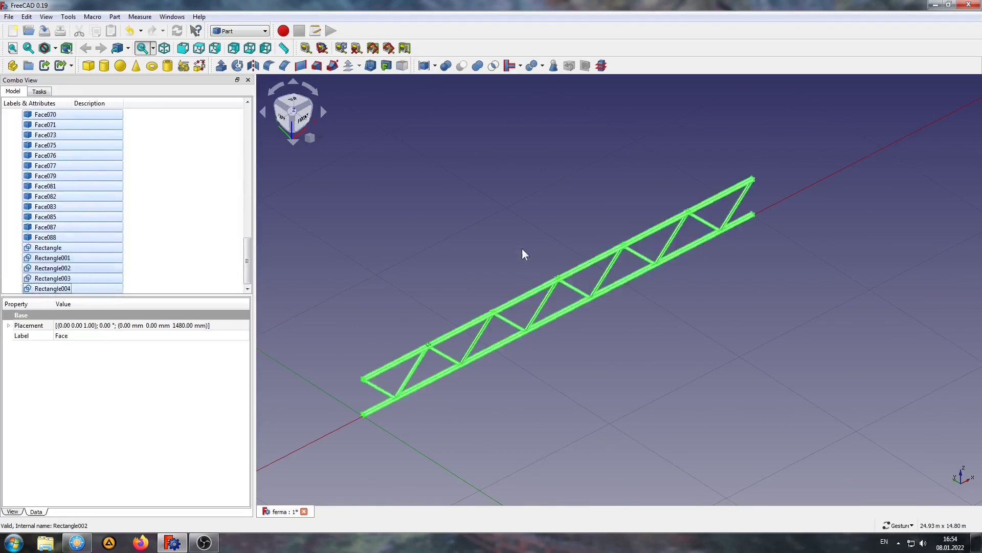
click(527, 66)
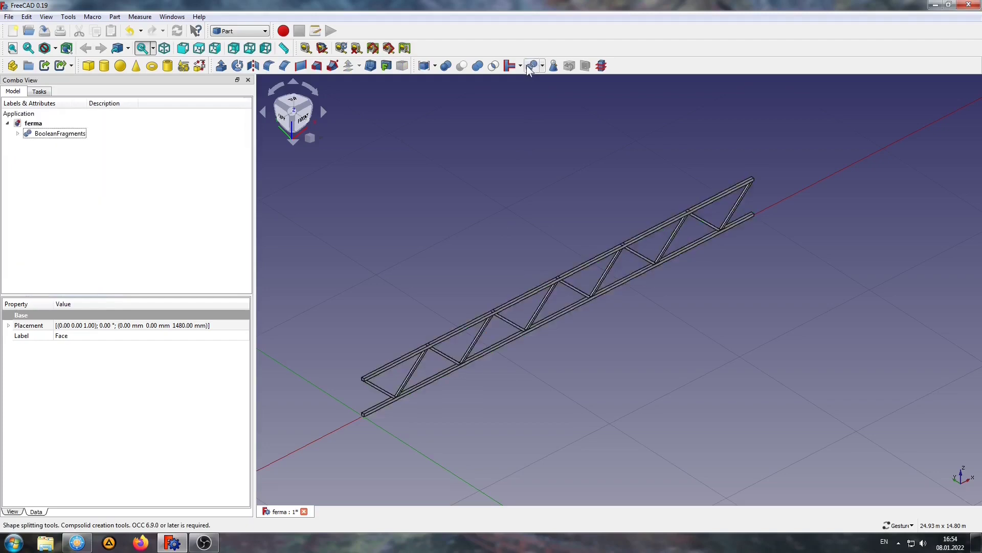
drag(530, 389, 466, 382)
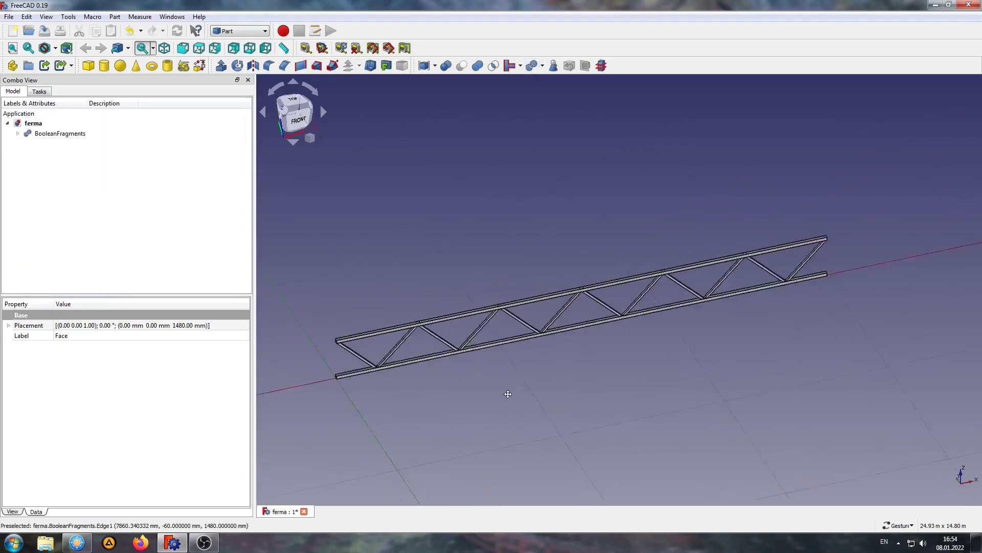
right_drag(465, 382, 511, 406)
- Switch to the FEM workbench and create an analysis with a CalculiX solver
click(244, 32)
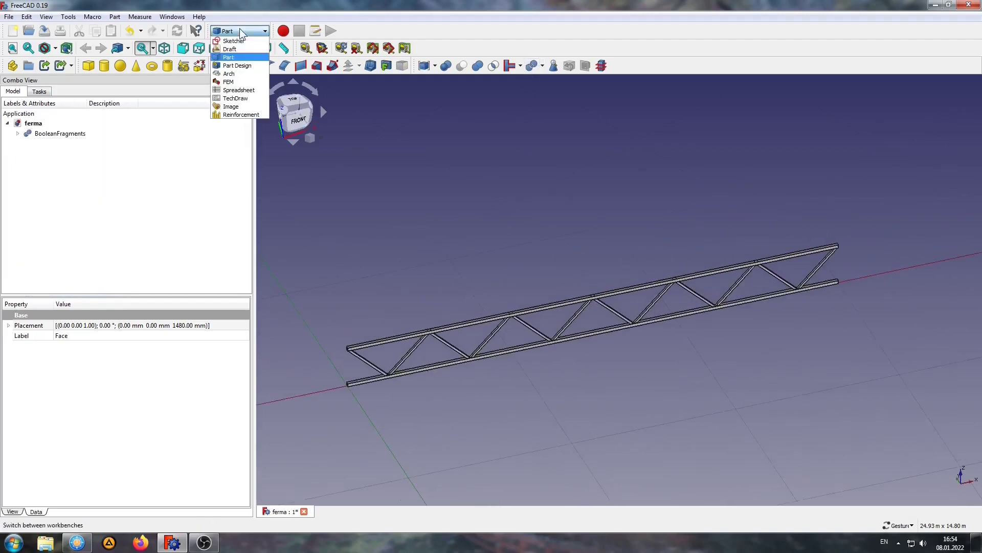
click(228, 82)
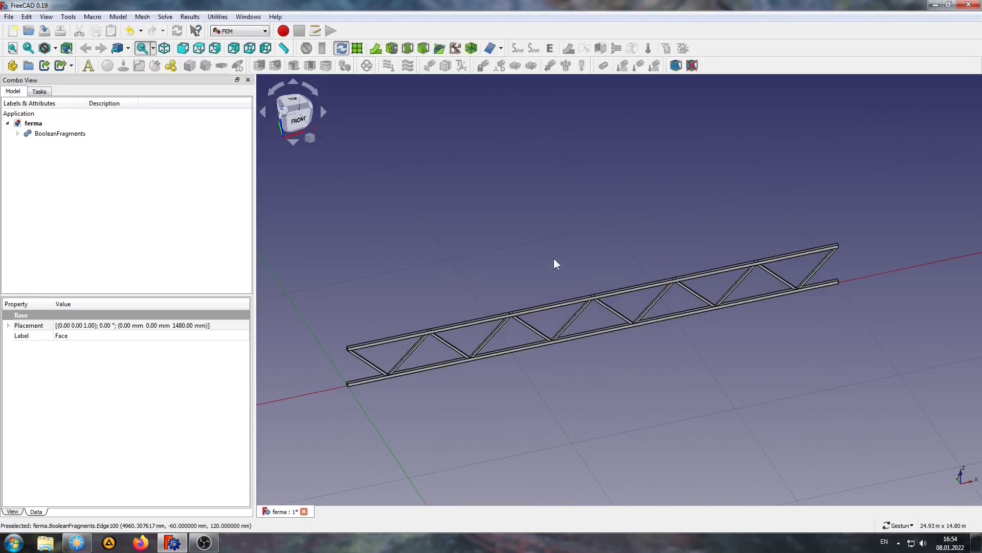
click(88, 66)
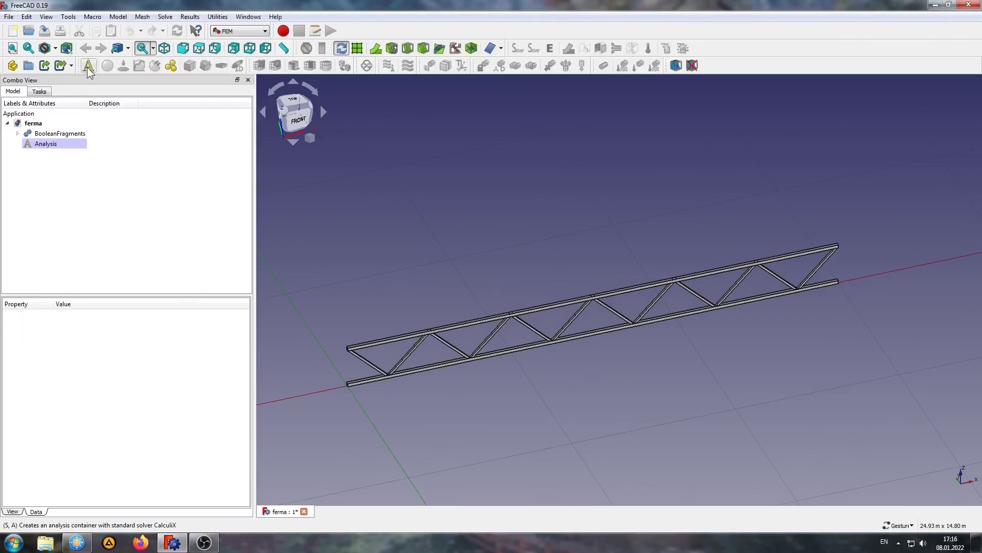
click(18, 144)
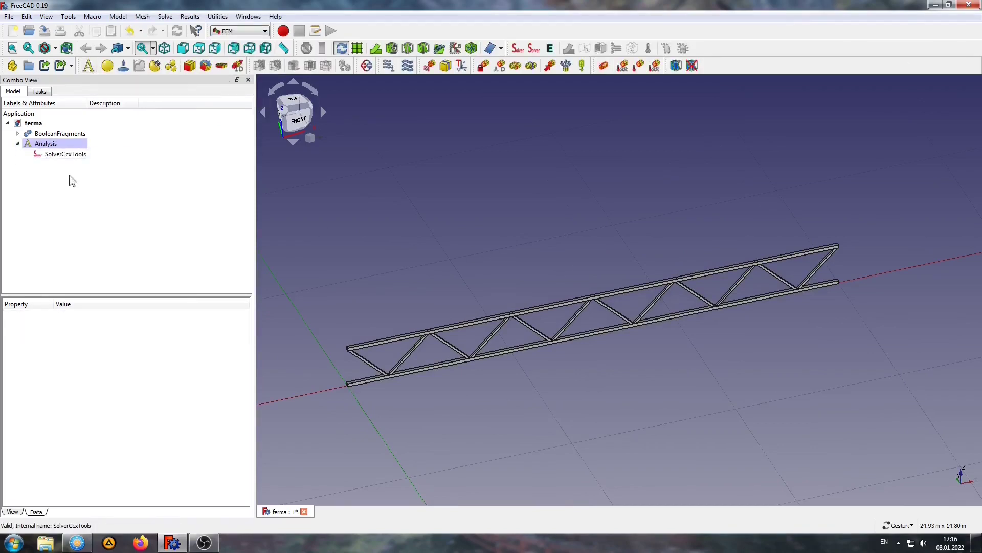
- Mesh the BooleanFragments truss with Gmsh at 40 mm maximum element size
click(61, 134)
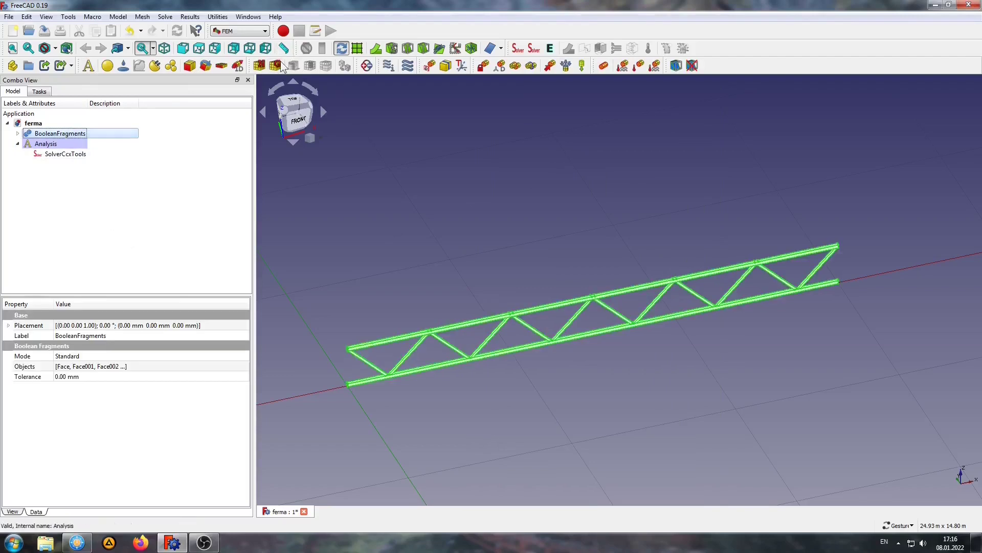
click(275, 66)
click(131, 180)
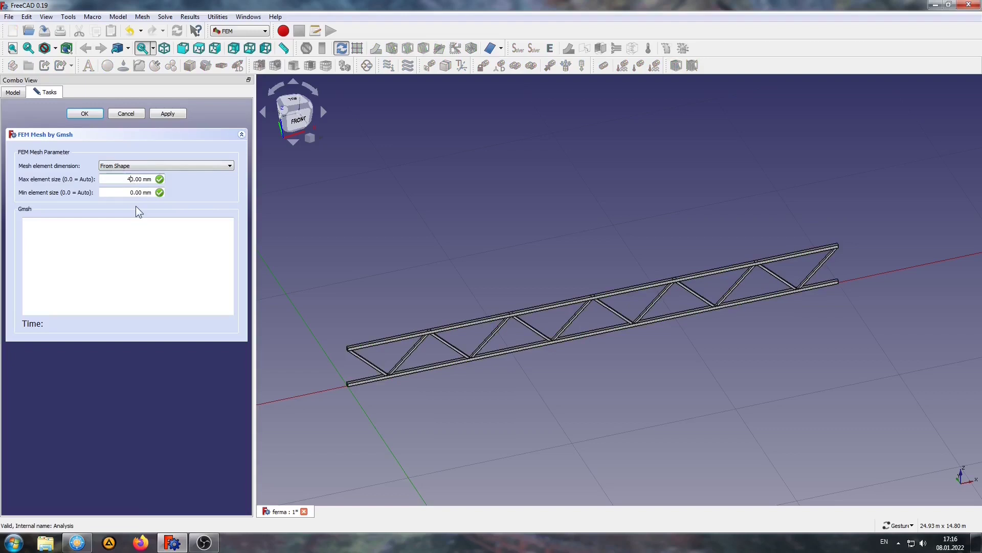
click(170, 114)
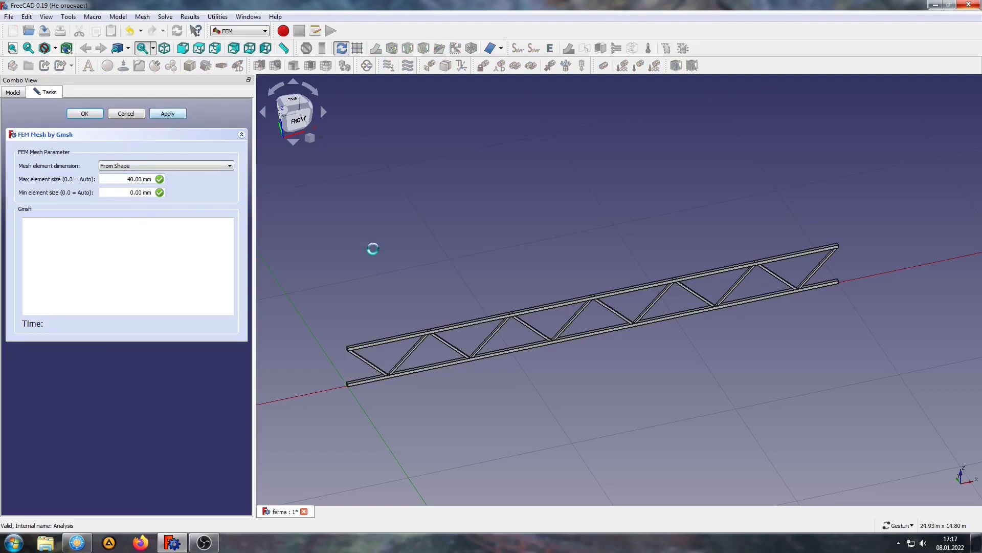
click(84, 114)
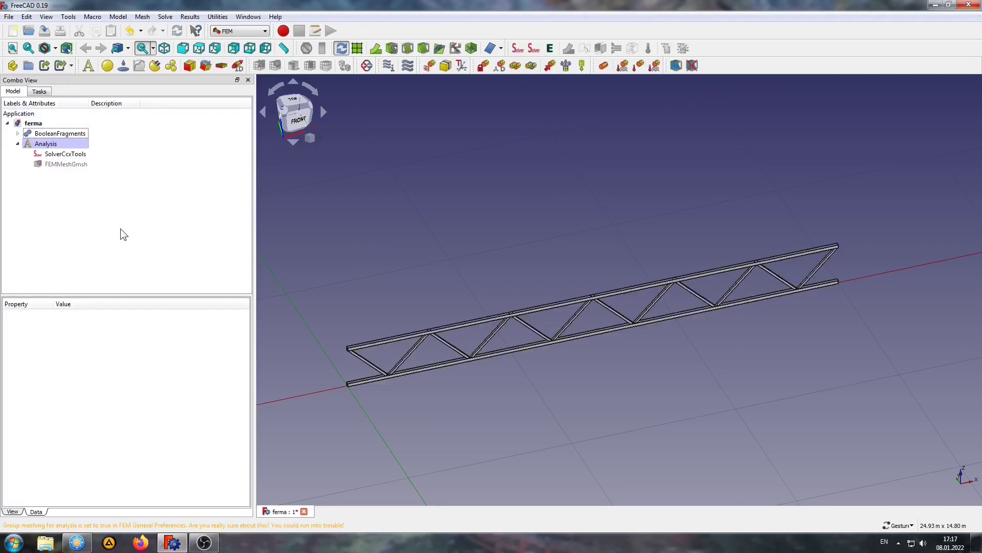
- Add a 4 mm shell thickness (ElementGeometry2D) to the truss analysis
click(223, 69)
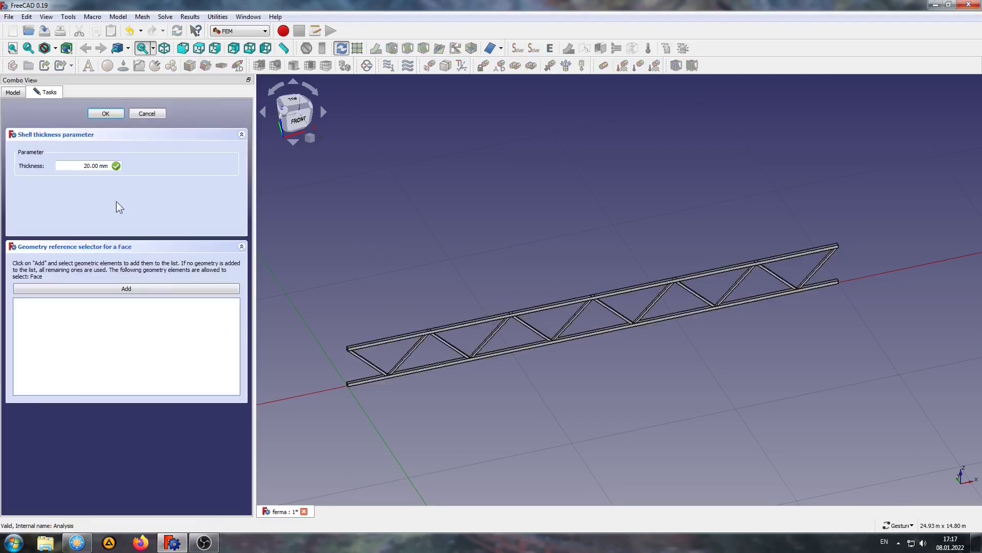
double_click(70, 164)
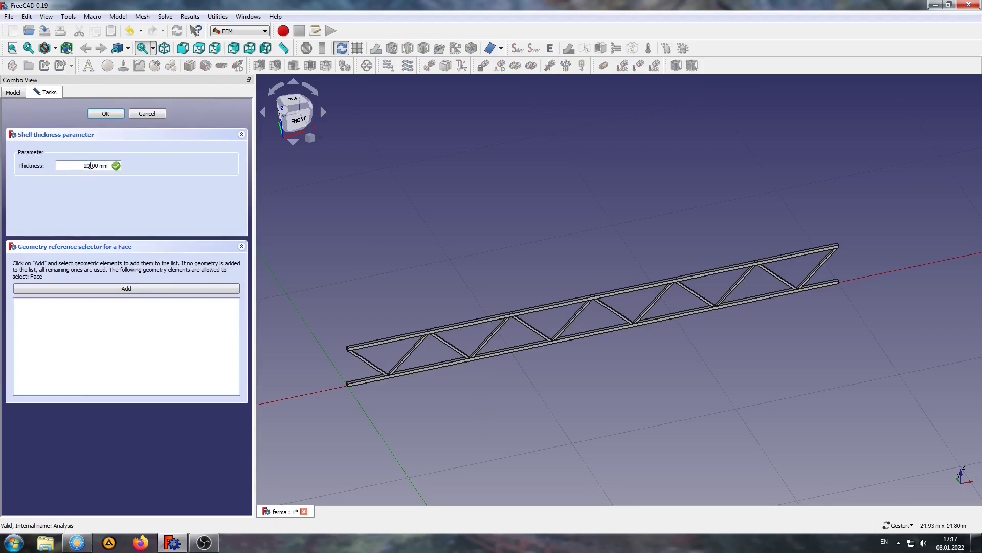
text(4)
click(105, 114)
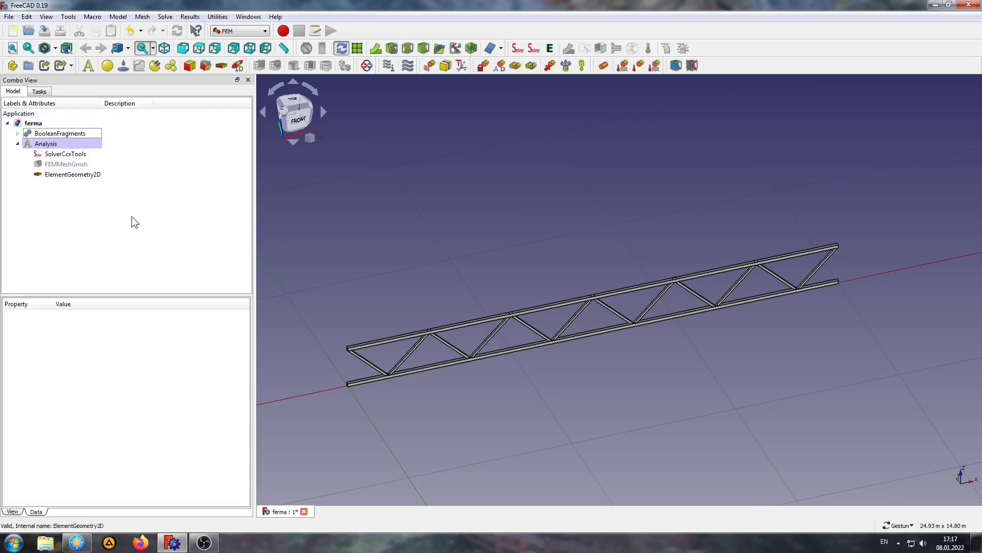
click(107, 65)
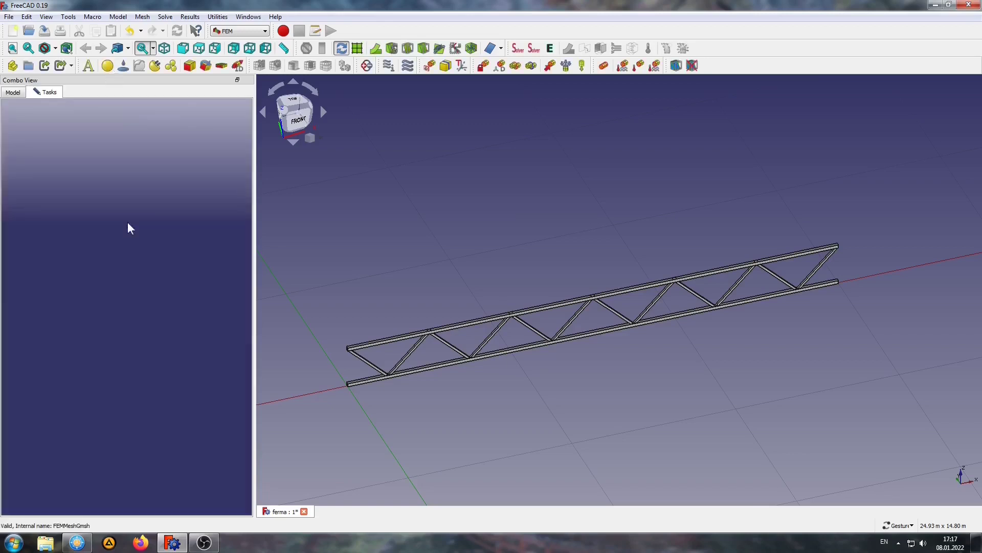
- Assign the CalculiX-Steel material card and add a ConstraintSelfWeight gravity load
click(174, 176)
scroll(156, 219, down, 10)
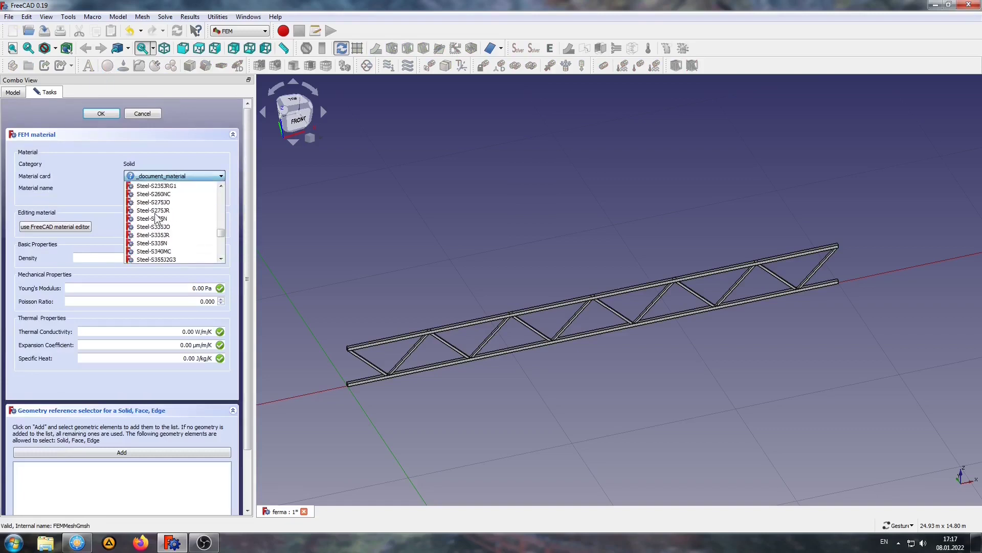
scroll(156, 218, up, 10)
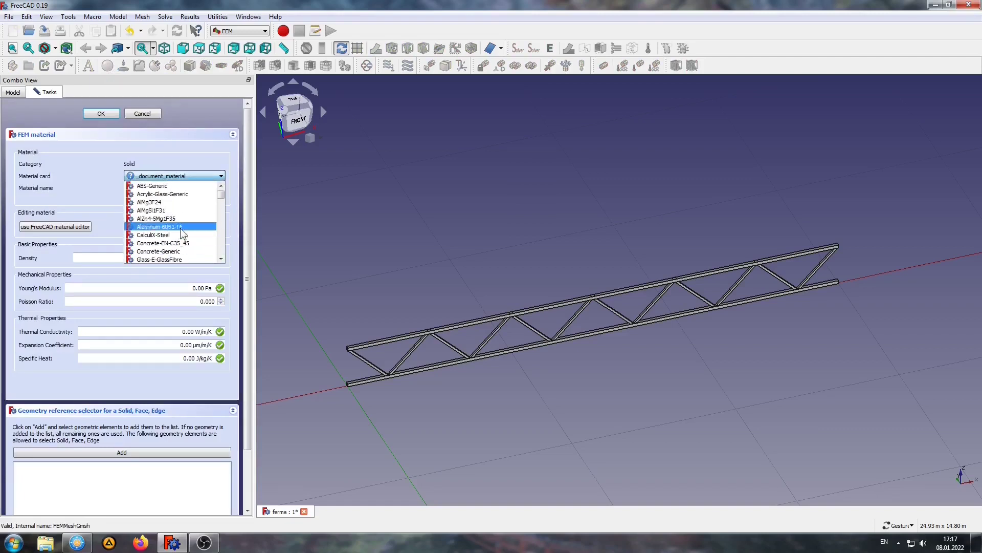
click(144, 236)
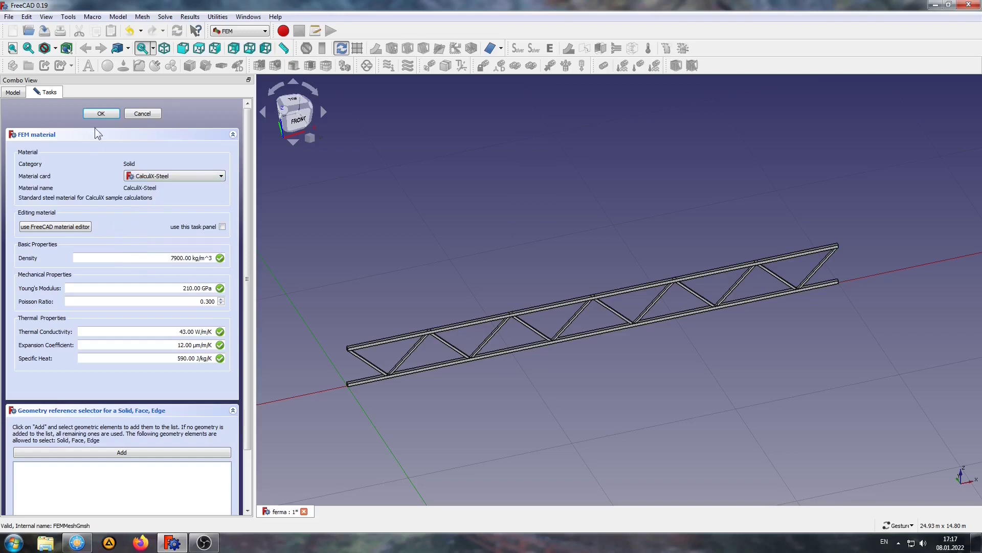
scroll(72, 430, down, 3)
scroll(87, 453, down, 1)
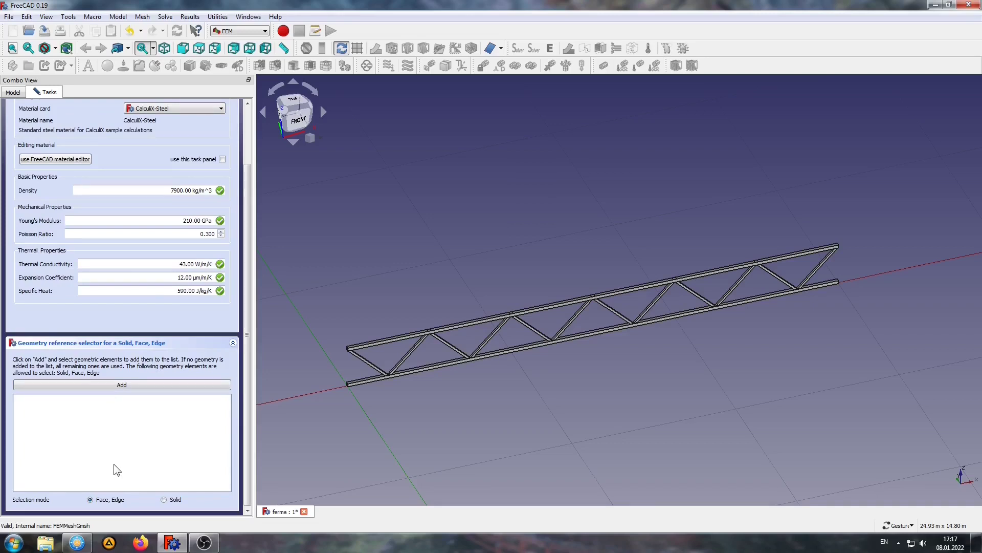
scroll(112, 462, up, 4)
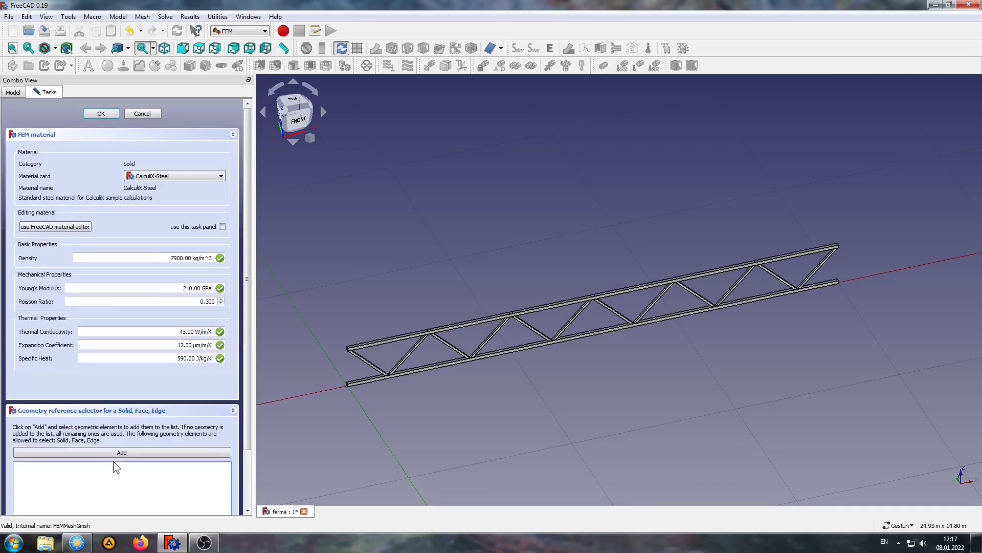
click(100, 113)
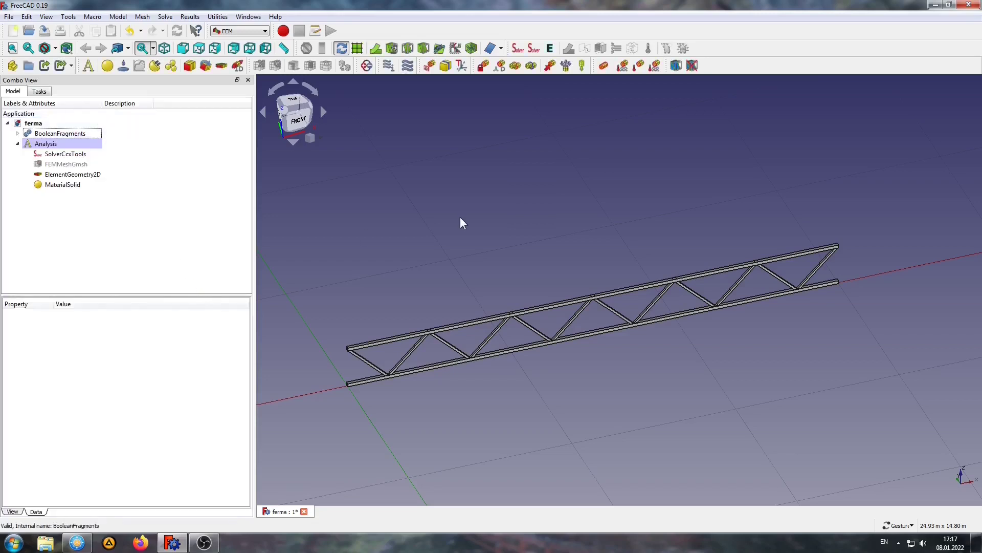
click(583, 65)
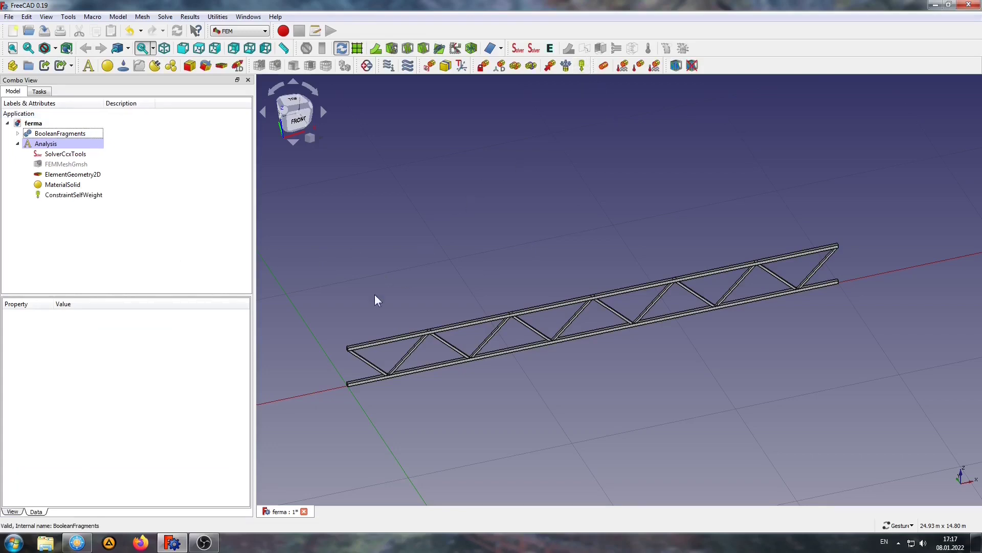
- Apply a reversed, downward 45000 N force on a small top-chord face
drag(394, 290, 425, 294)
scroll(388, 297, up, 3)
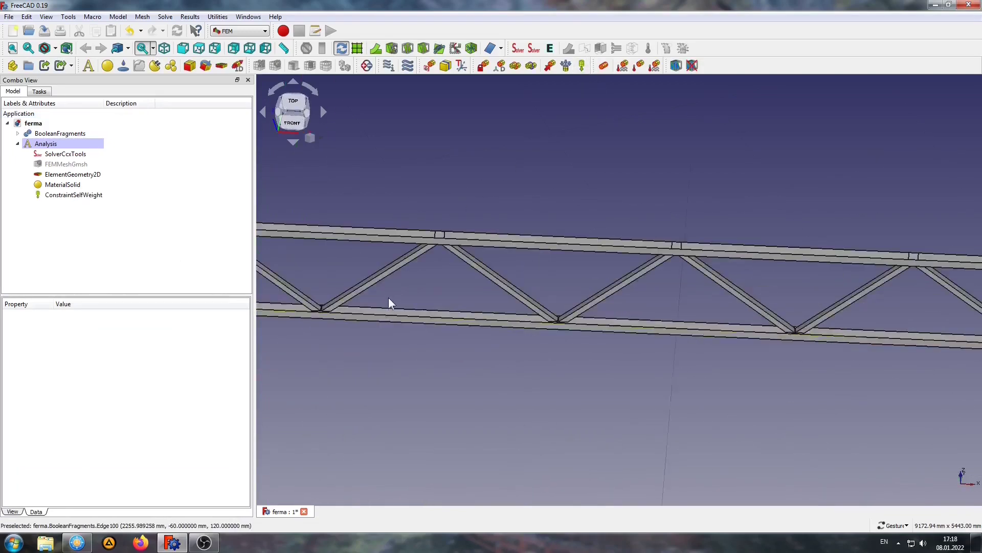
scroll(492, 278, up, 3)
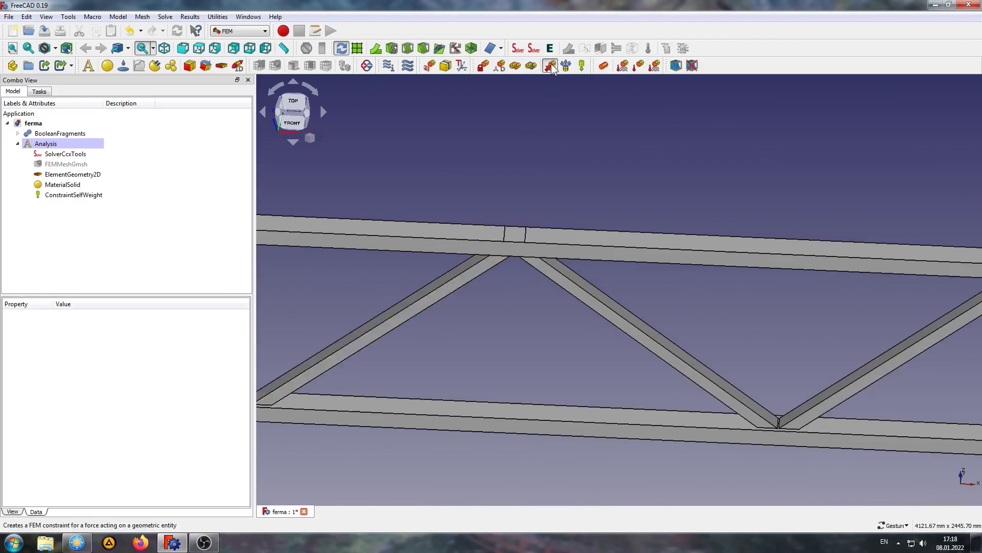
click(551, 65)
drag(99, 279, 56, 281)
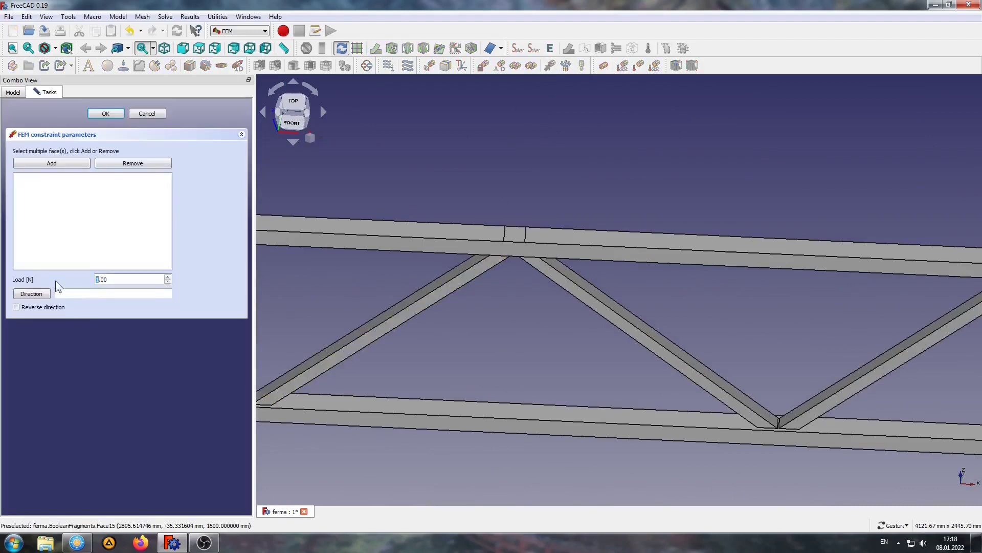
text(4)
text(5000)
click(515, 233)
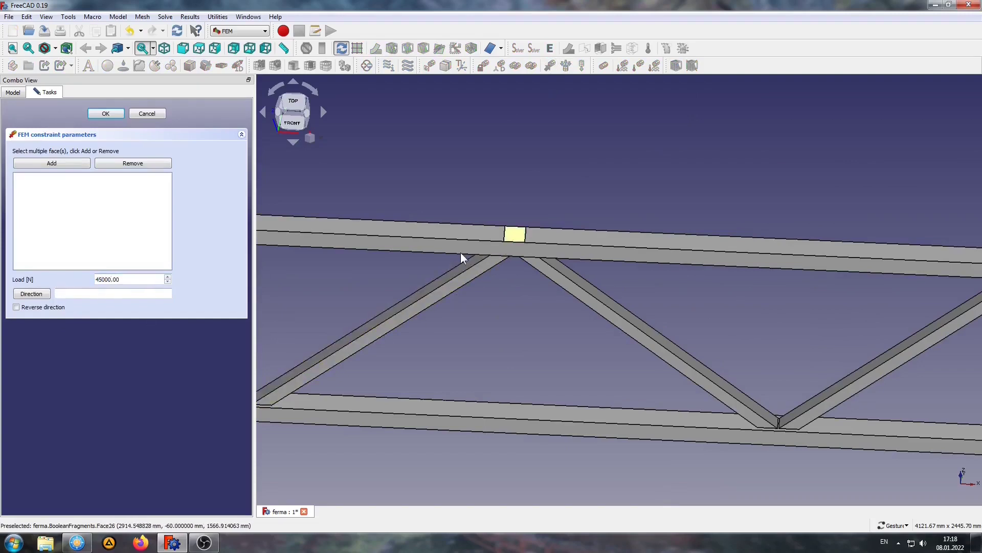
click(51, 164)
click(33, 307)
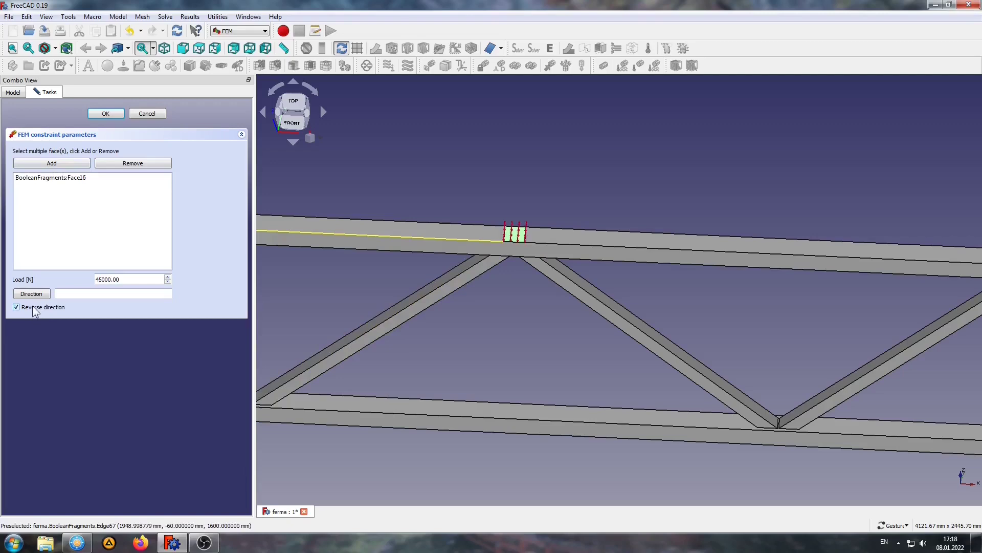
drag(563, 351, 476, 318)
click(105, 113)
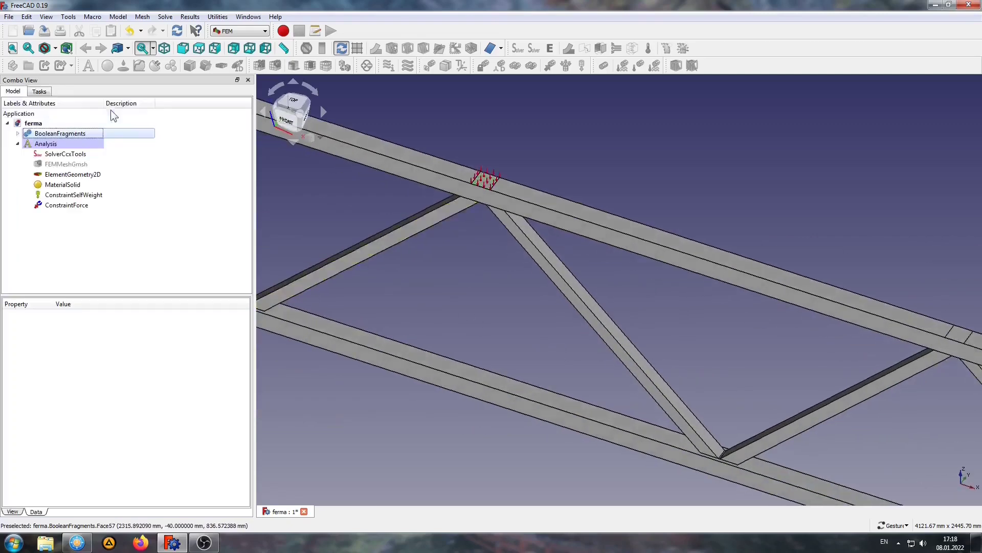
- Add a second force load on another small top-chord face, directed from that face
scroll(453, 265, down, 3)
scroll(619, 333, down, 2)
scroll(534, 323, up, 1)
scroll(513, 287, up, 2)
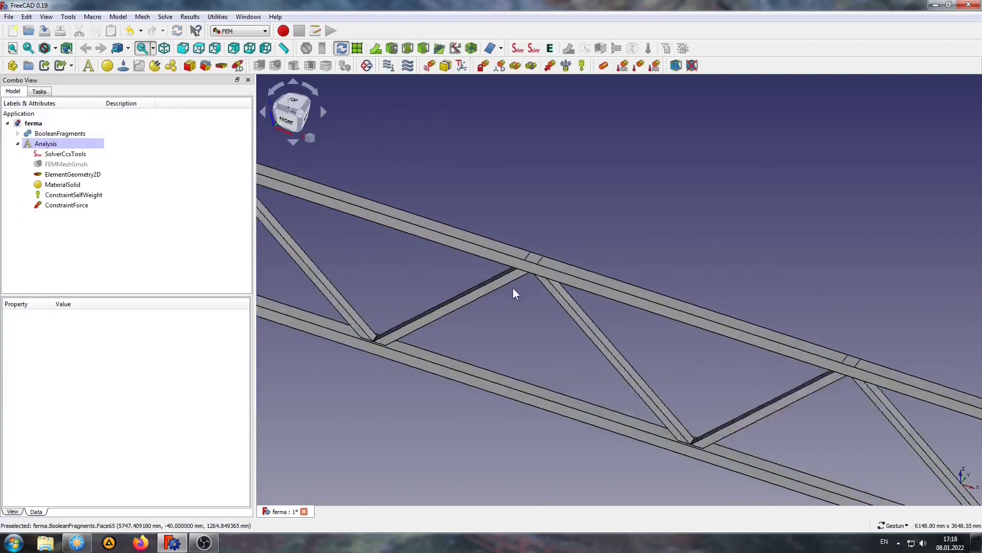
scroll(515, 293, up, 2)
click(549, 65)
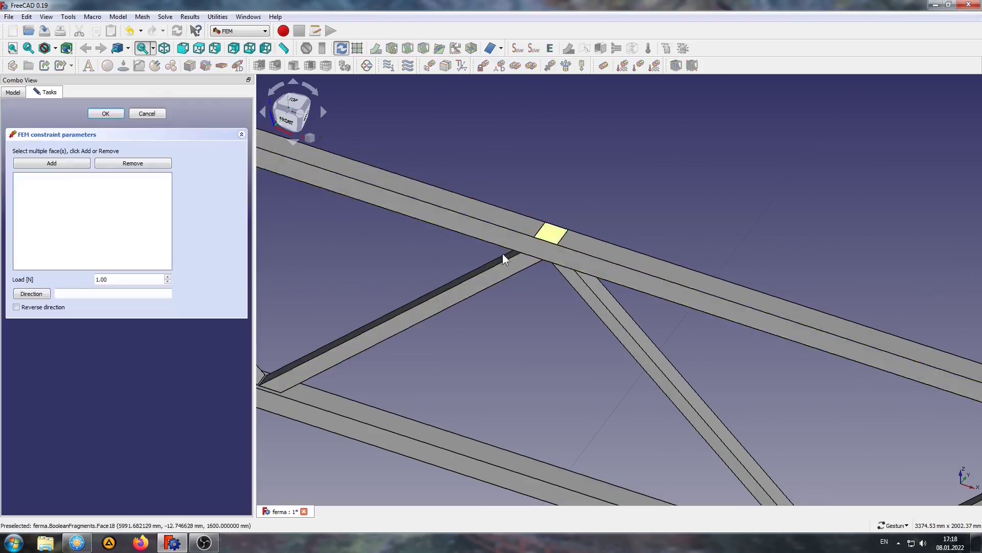
click(552, 238)
click(57, 163)
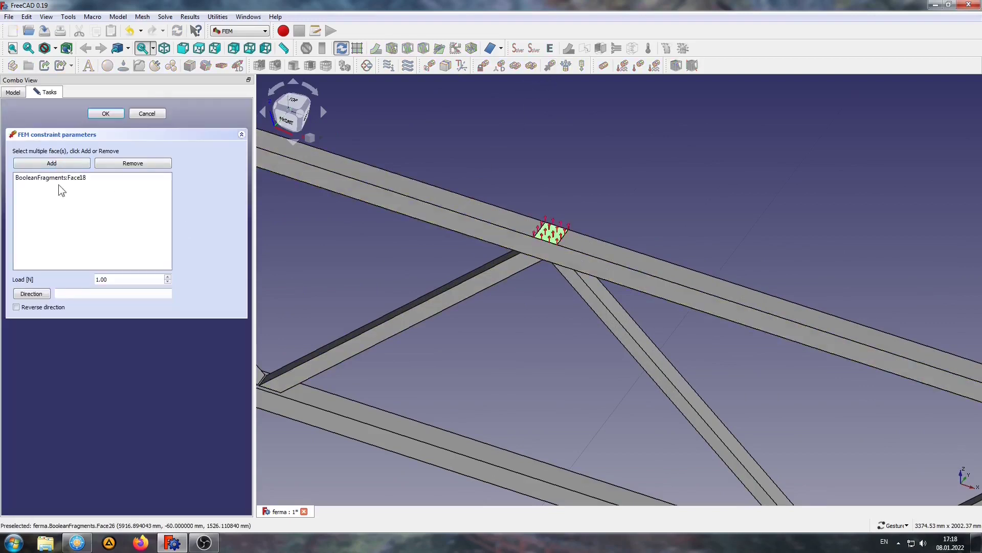
click(35, 294)
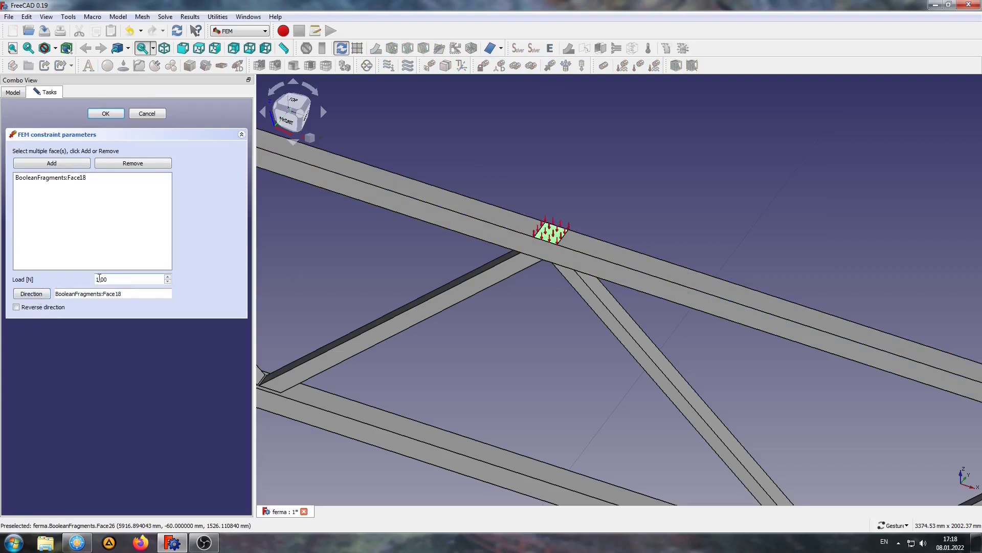
text(450)
text(00.)
click(105, 113)
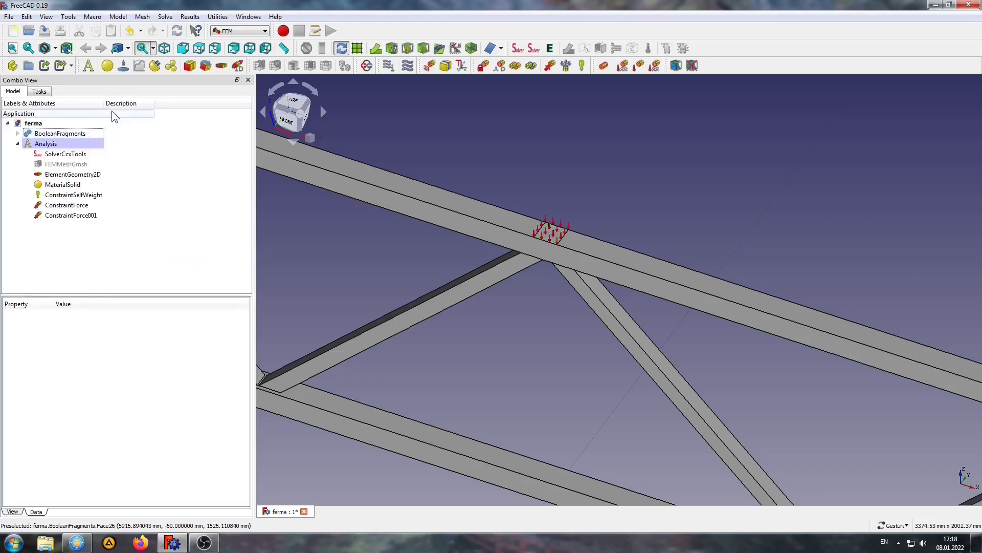
scroll(421, 260, down, 2)
scroll(636, 306, down, 2)
scroll(637, 301, up, 3)
- Add a third 45000 N force load on the next top-chord face
scroll(638, 301, up, 2)
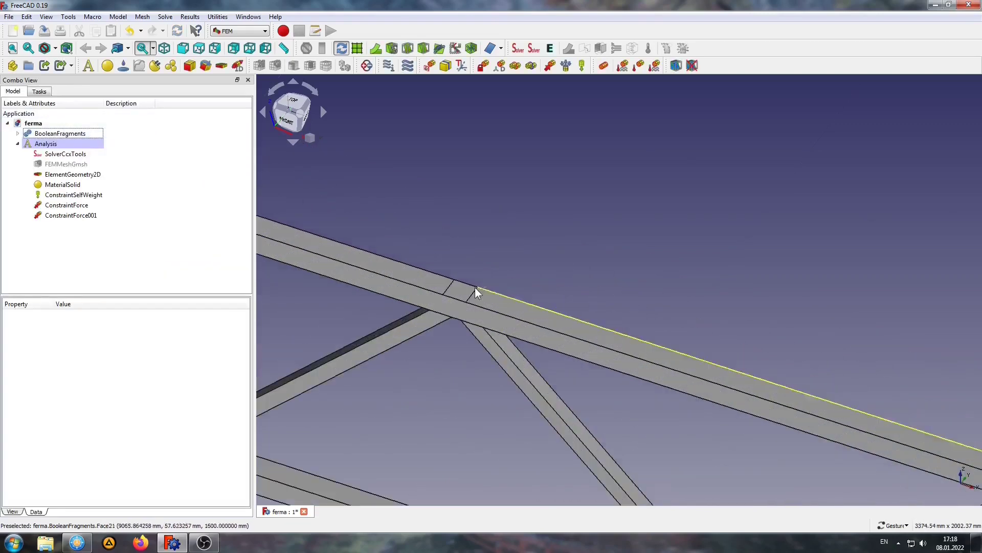
click(463, 291)
click(548, 71)
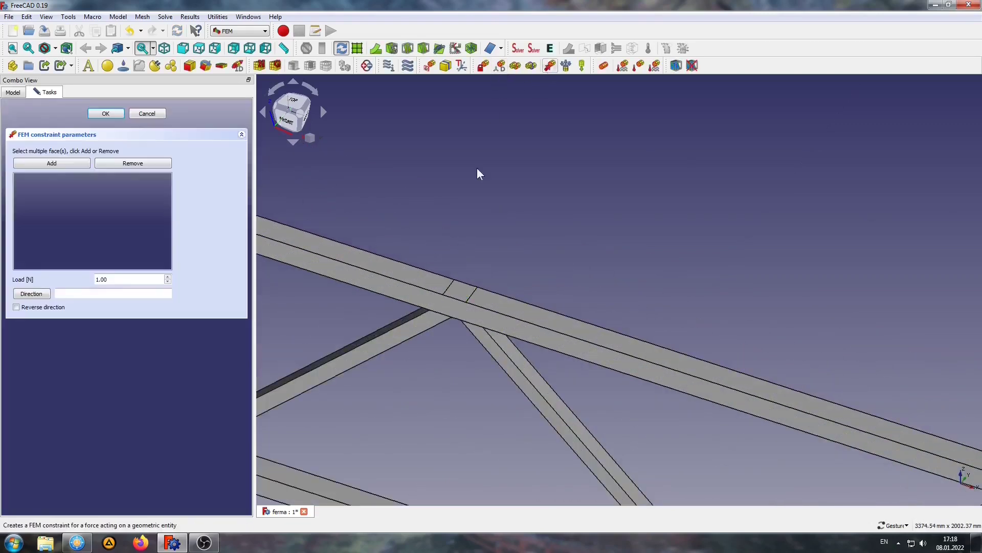
text(4500)
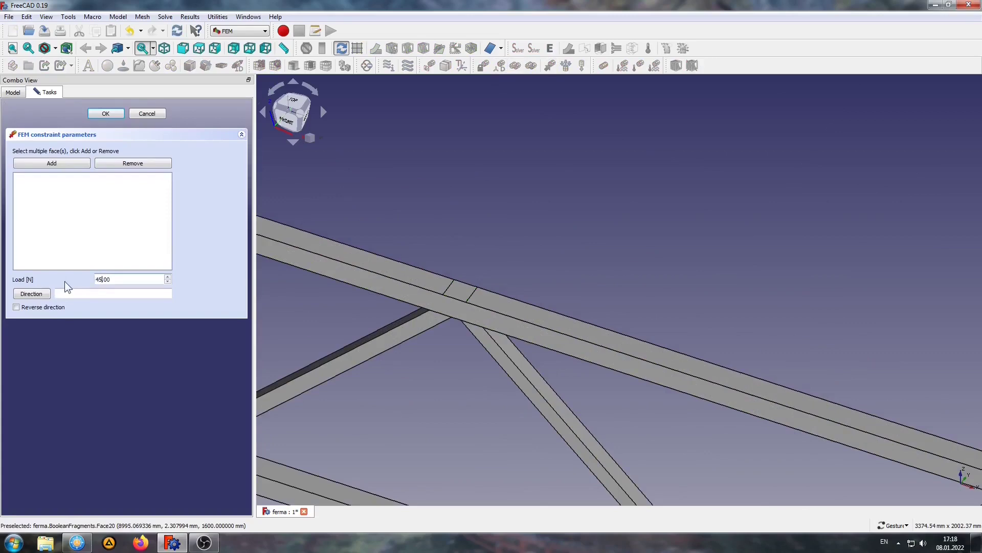
text(0.00)
click(461, 289)
click(61, 166)
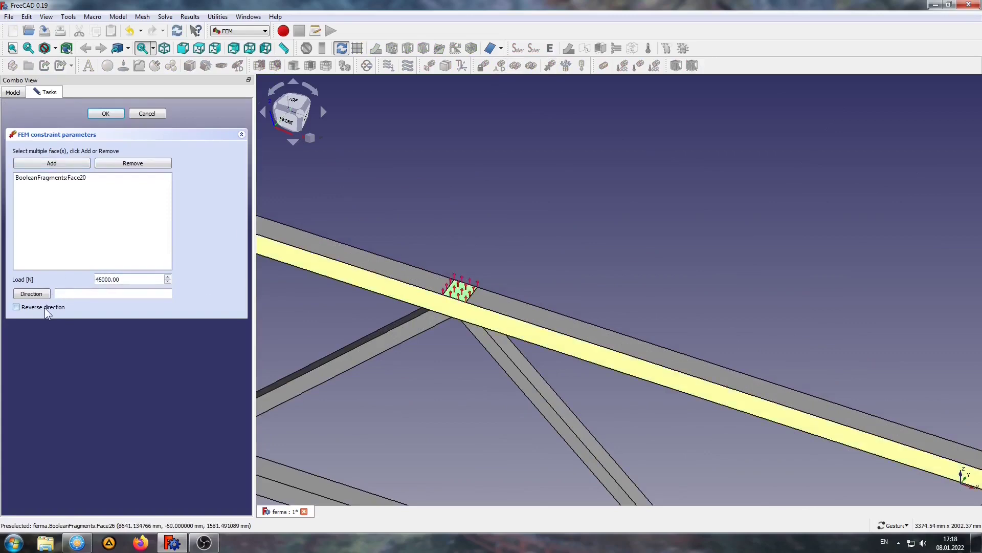
click(106, 113)
scroll(598, 262, down, 3)
scroll(598, 262, up, 5)
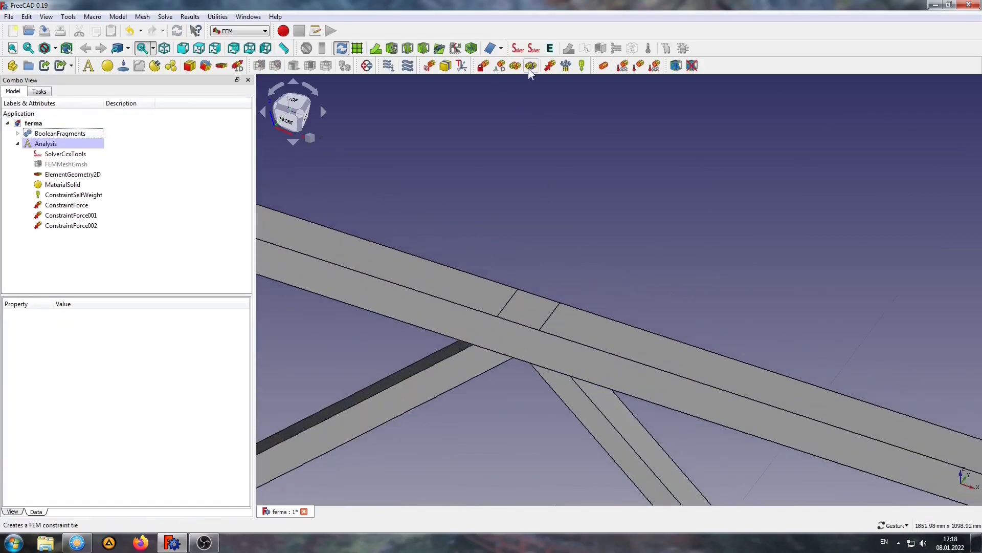
- Add a fourth 45000 N force on a top-chord face, reversed to point downward
click(531, 68)
click(526, 312)
click(52, 163)
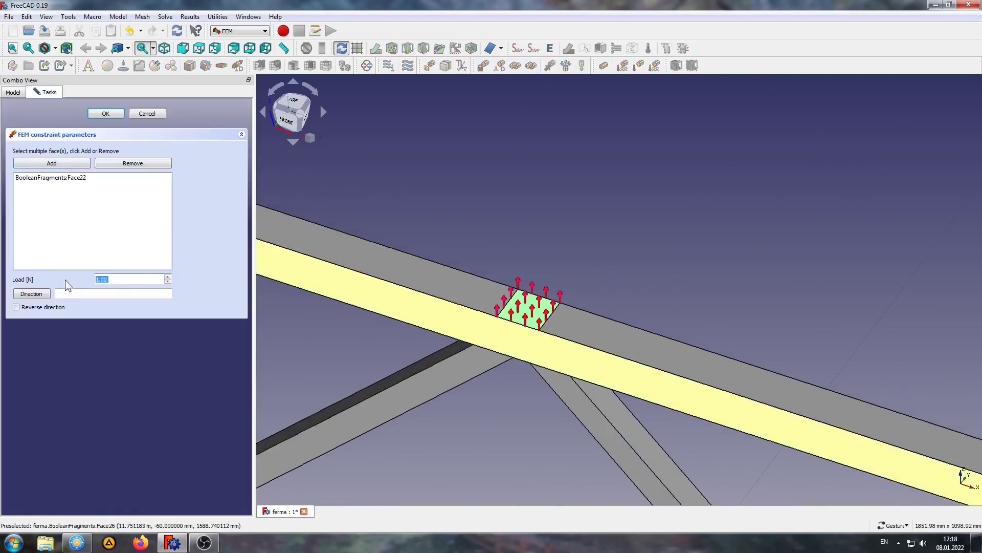
text(45000)
click(39, 305)
click(106, 113)
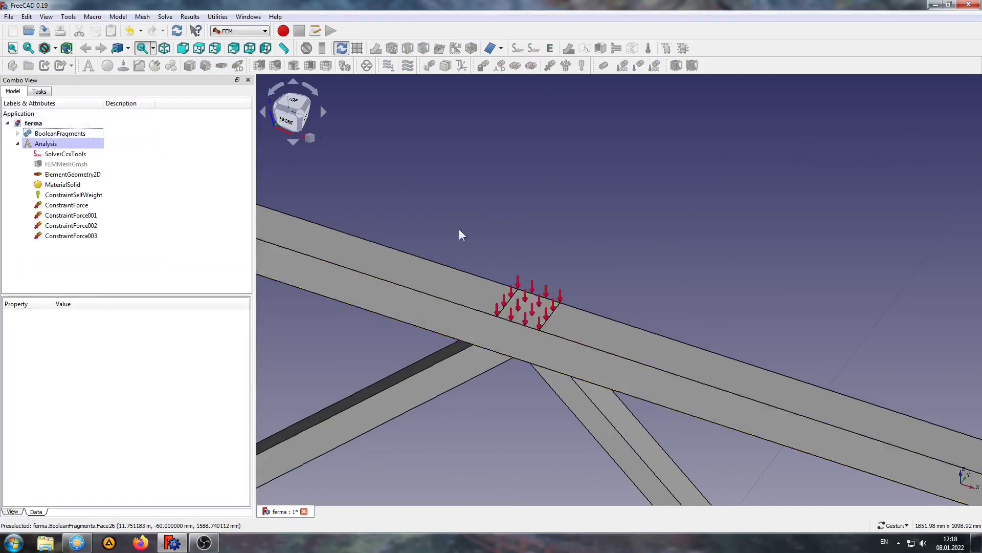
scroll(459, 232, down, 3)
scroll(589, 289, up, 3)
- Add a fifth 45000 N force load on another top-chord face
click(585, 290)
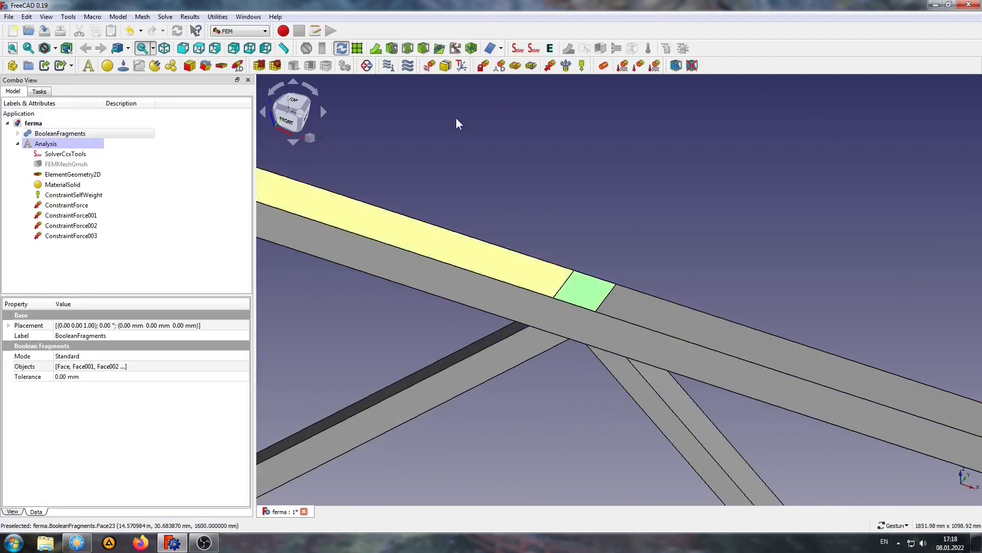
click(550, 66)
double_click(112, 280)
text(45)
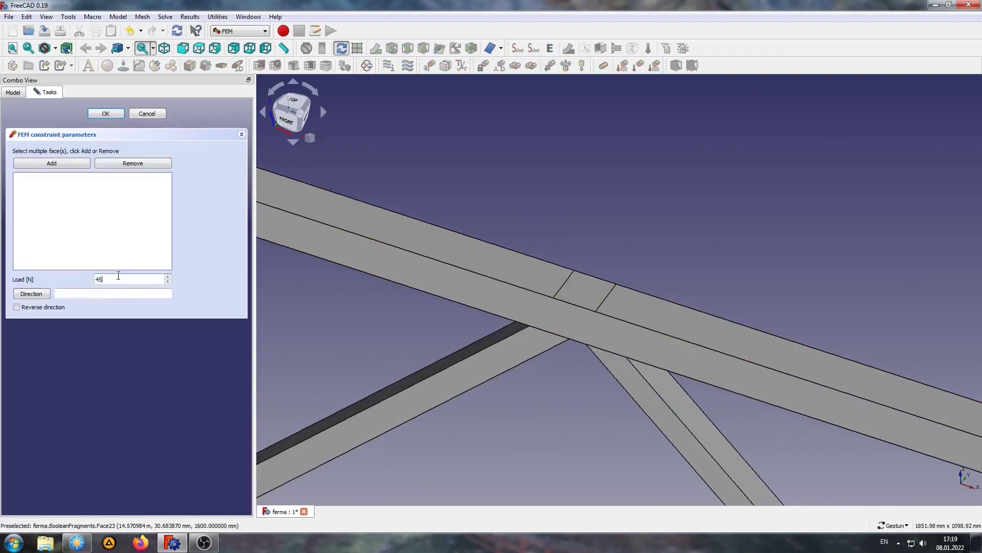
text(000)
click(582, 287)
click(59, 163)
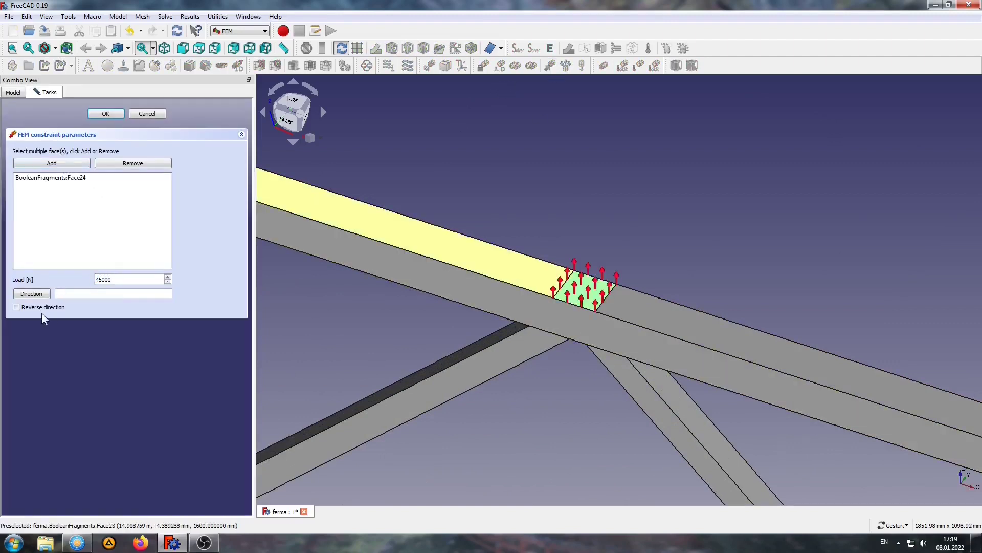
click(108, 112)
scroll(650, 210, down, 5)
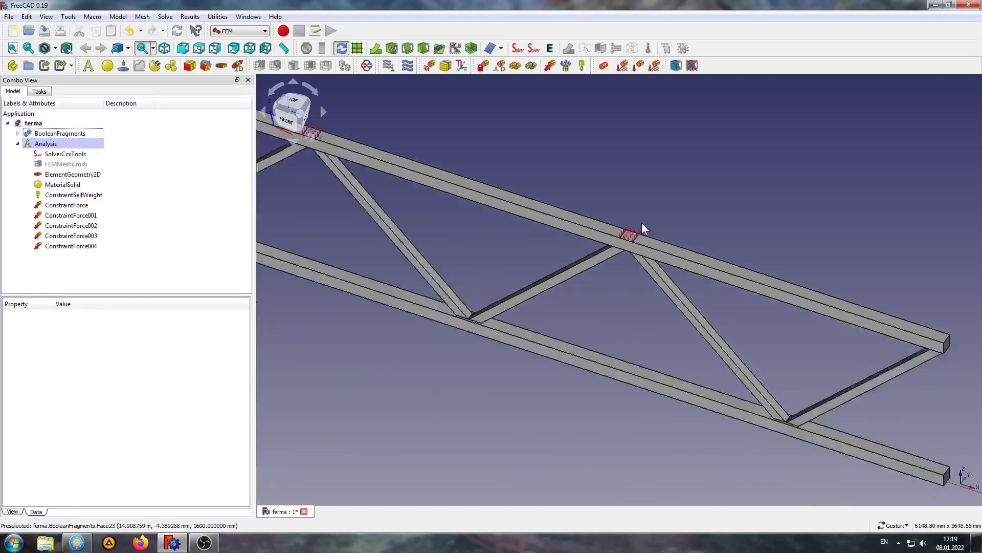
scroll(643, 228, down, 3)
scroll(363, 274, down, 3)
right_drag(363, 275, 553, 376)
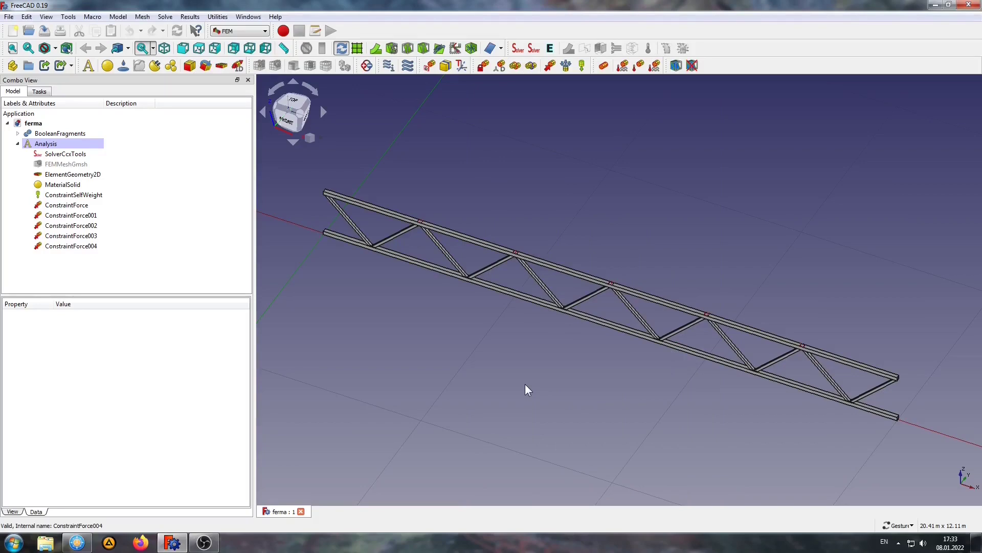
- Fix the upper chord's near end face as the first fixed support
drag(390, 379, 554, 373)
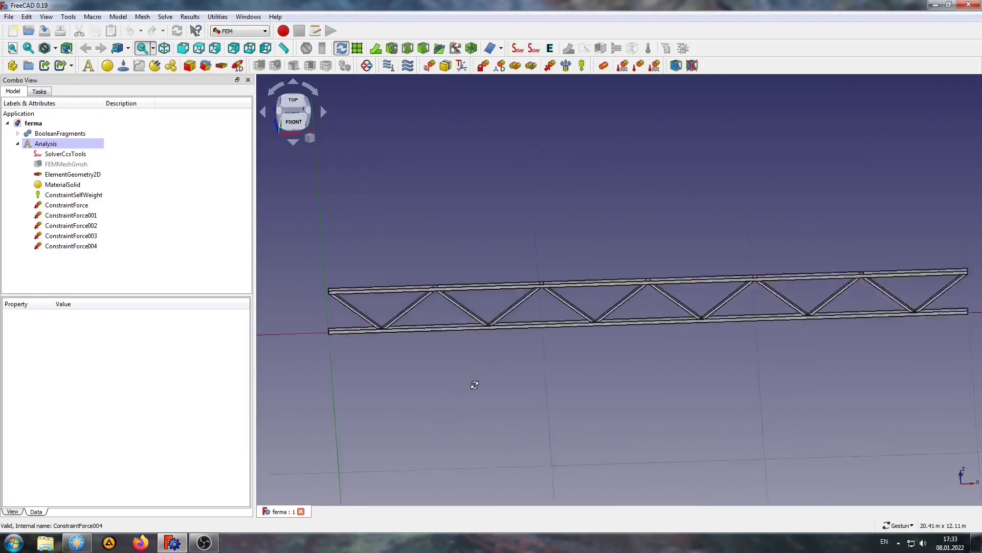
scroll(443, 417, up, 2)
scroll(456, 422, up, 3)
scroll(417, 329, up, 3)
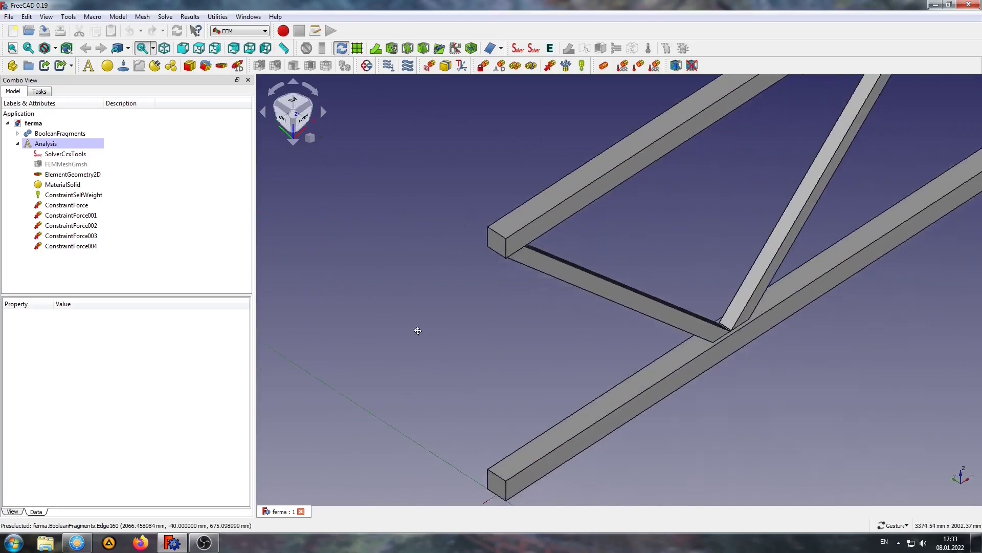
click(483, 66)
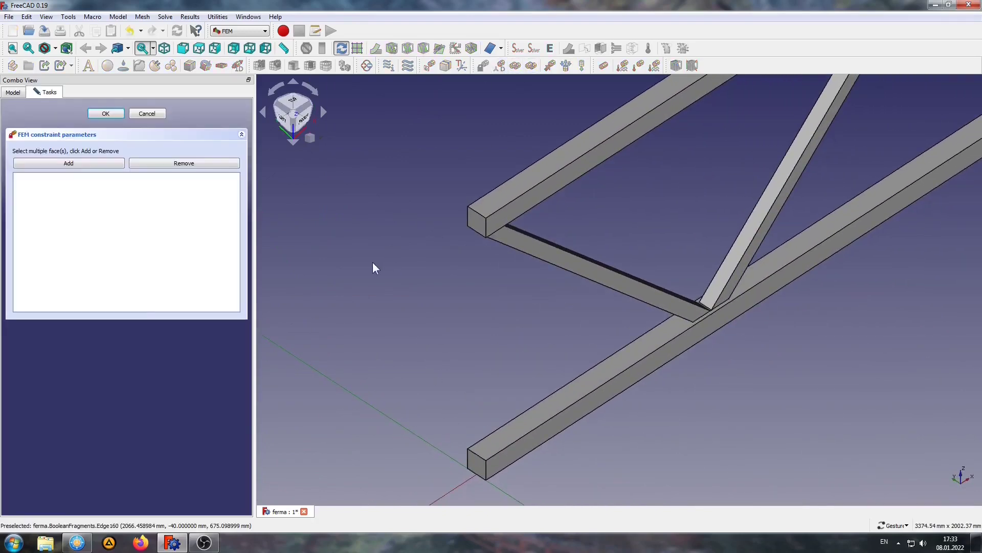
click(477, 225)
click(75, 161)
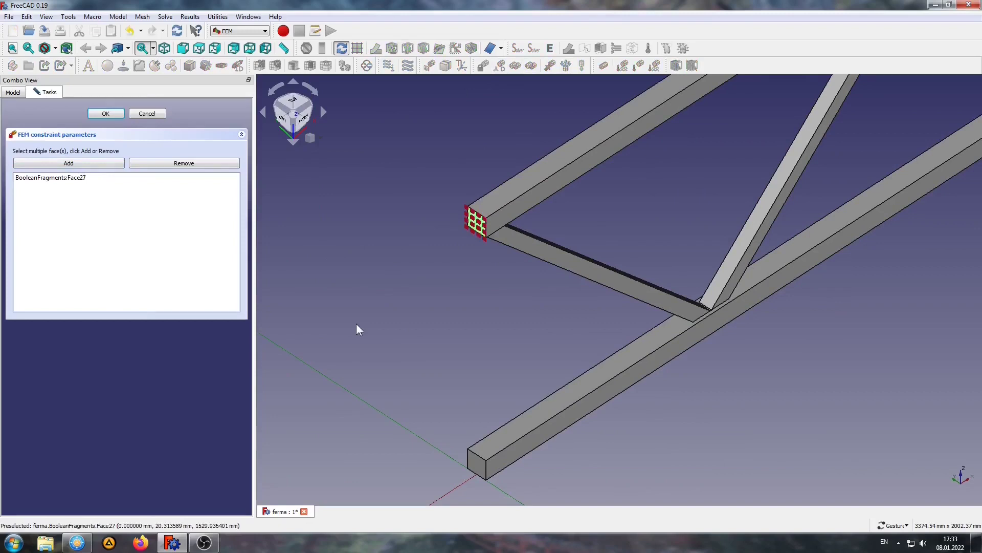
click(412, 318)
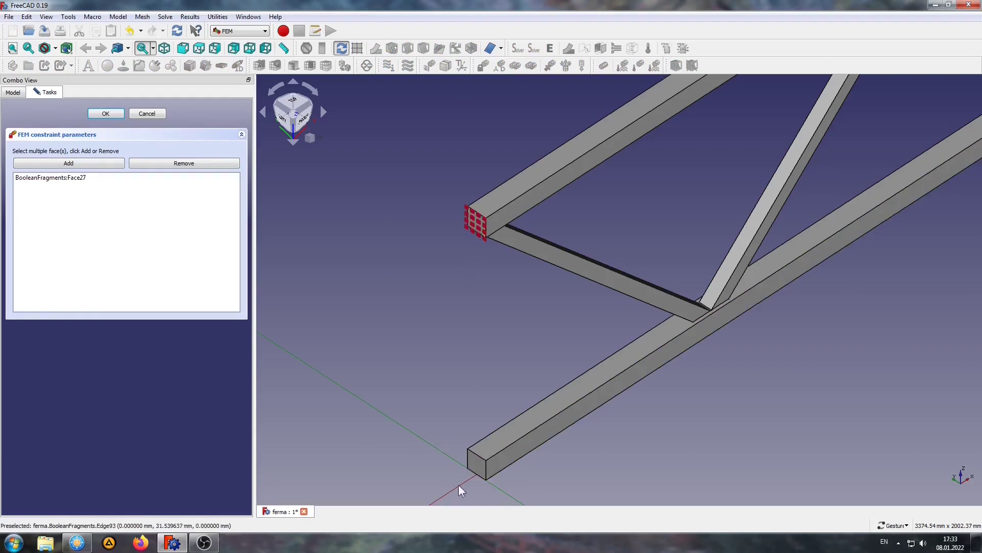
click(106, 114)
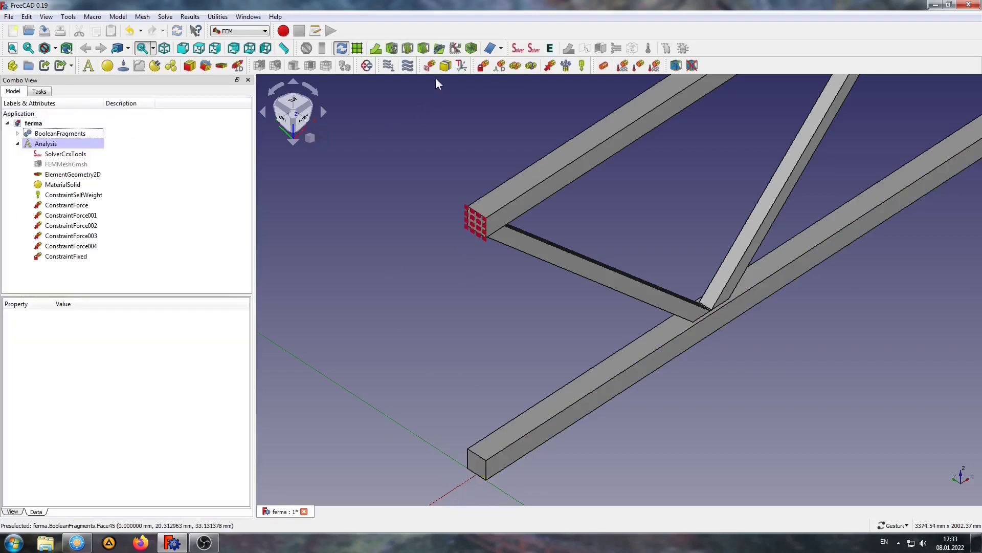
- Fix the lower chord's near end face as the second fixed support
click(483, 66)
click(476, 464)
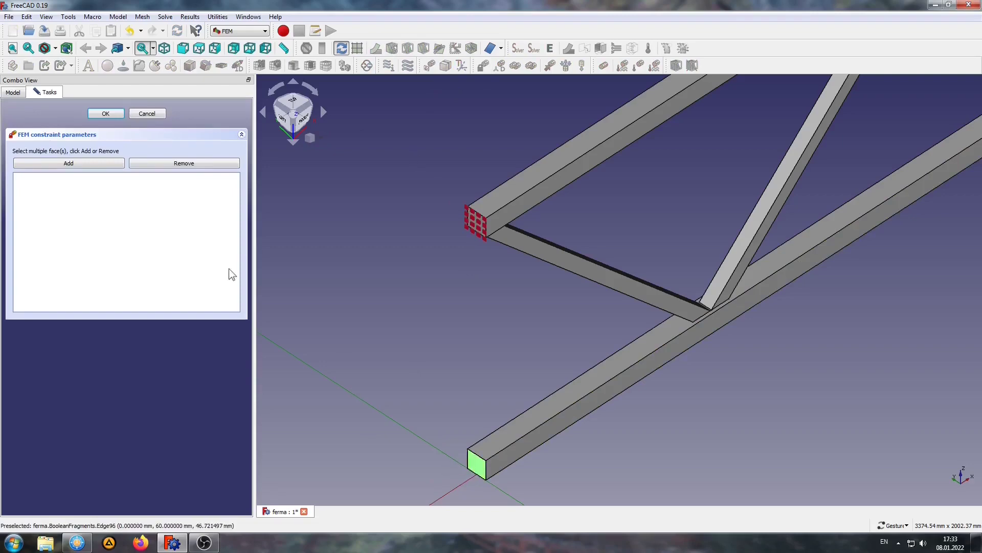
click(69, 163)
scroll(459, 412, down, 5)
mouse_move(459, 411)
mouse_down()
mouse_move(669, 398)
mouse_move(576, 398)
mouse_up()
scroll(770, 433, up, 2)
scroll(760, 433, up, 3)
scroll(742, 373, up, 3)
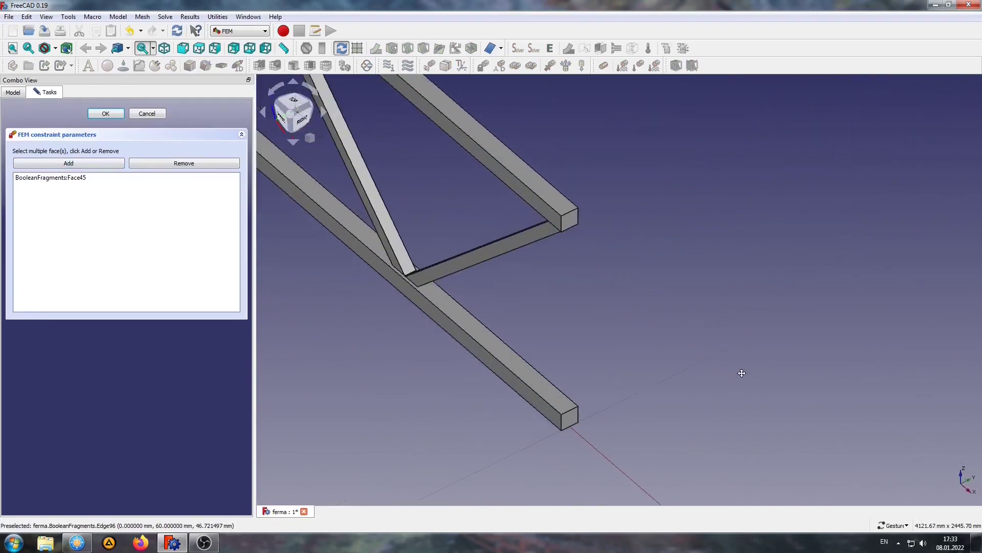
click(105, 113)
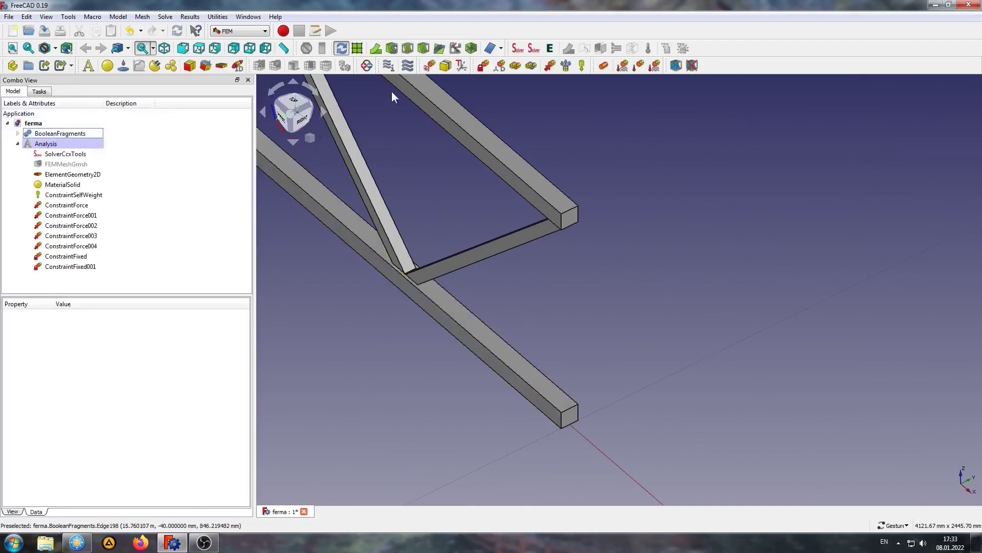
- Fix the upper chord's far end face as the third fixed support
click(483, 65)
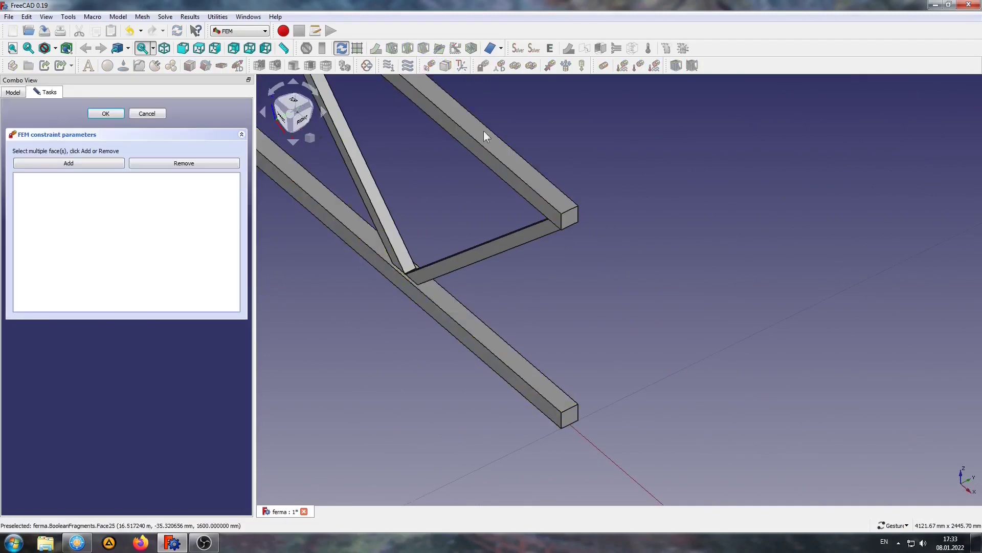
click(572, 216)
click(67, 163)
click(105, 113)
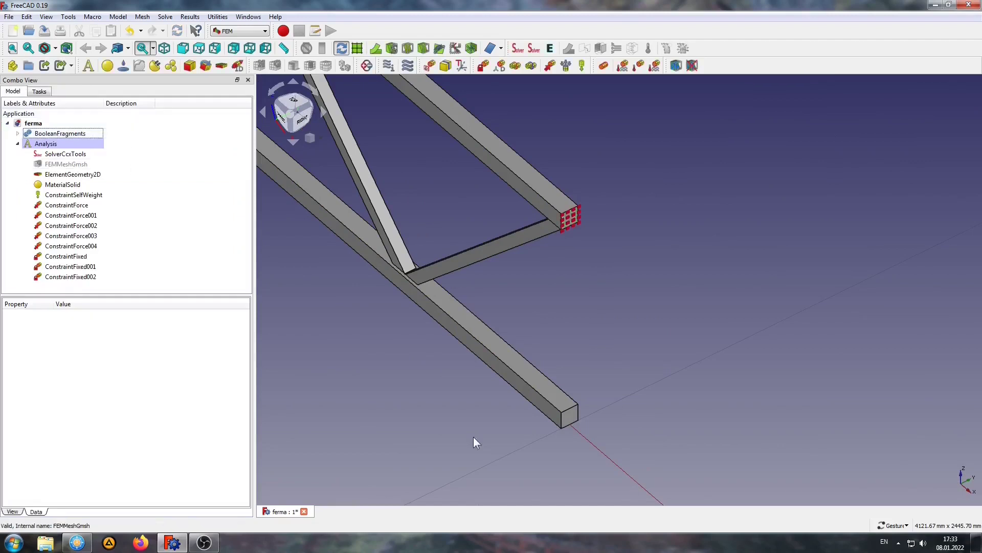
- Add the lower chord's far end face as the fourth fixed support, then reframe the truss
click(572, 421)
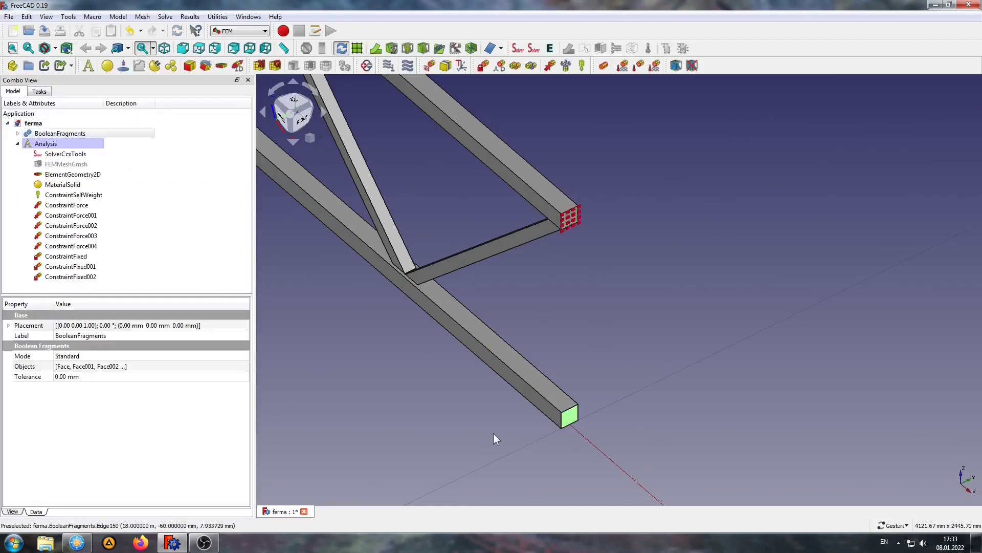
click(483, 65)
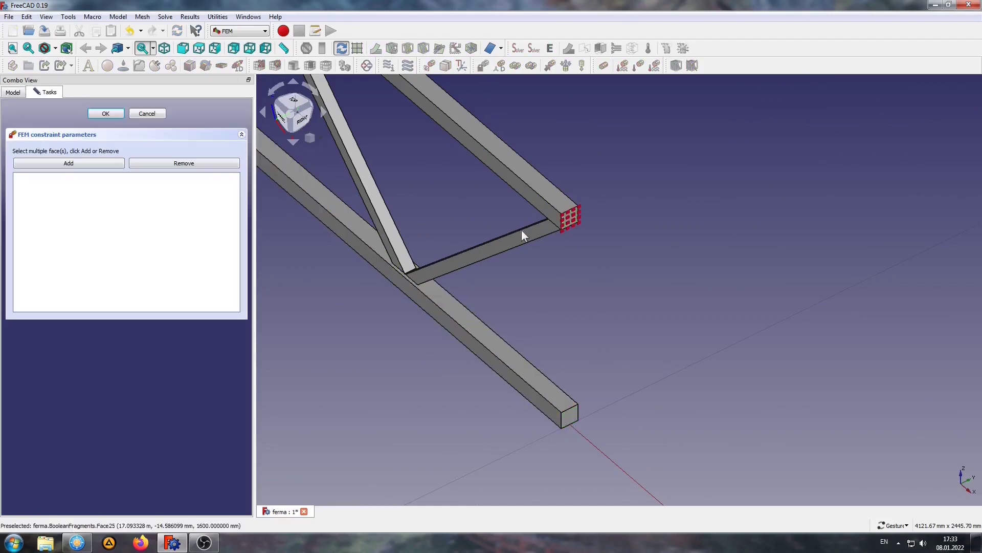
click(570, 416)
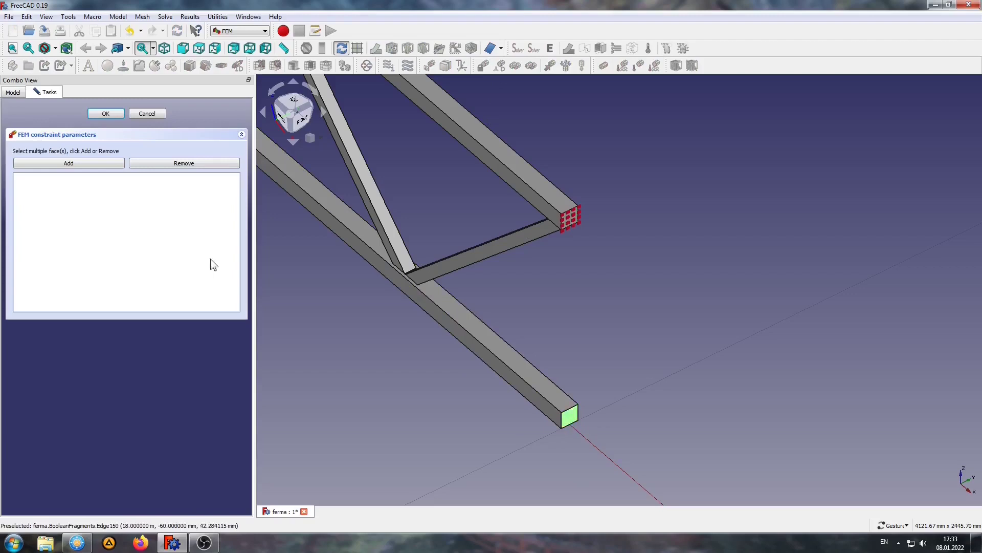
click(82, 163)
scroll(460, 286, down, 5)
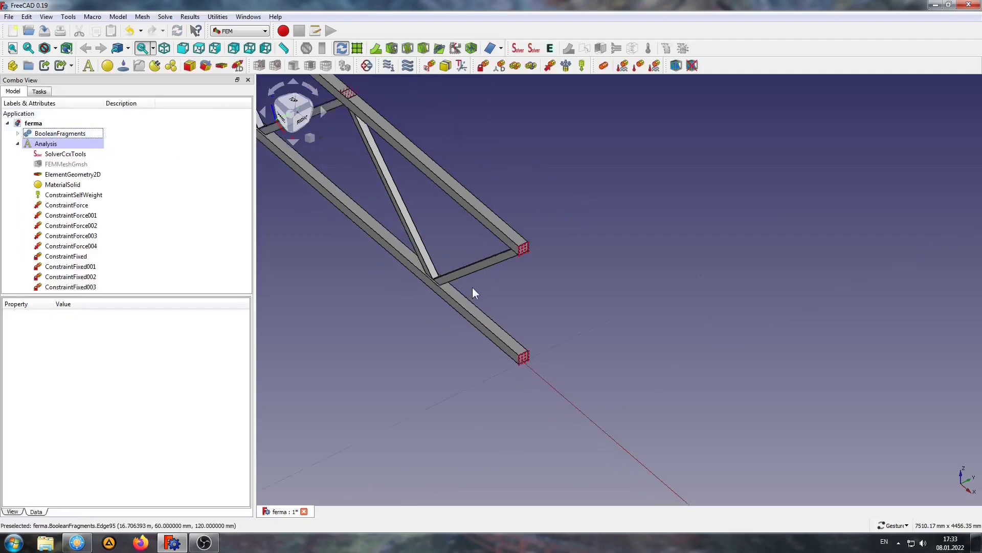
scroll(474, 292, down, 3)
mouse_move(474, 291)
mouse_down()
mouse_move(485, 373)
mouse_move(587, 399)
mouse_move(656, 384)
mouse_move(658, 393)
mouse_move(641, 403)
mouse_move(606, 384)
mouse_move(592, 355)
mouse_up()
right_drag(592, 355, 649, 383)
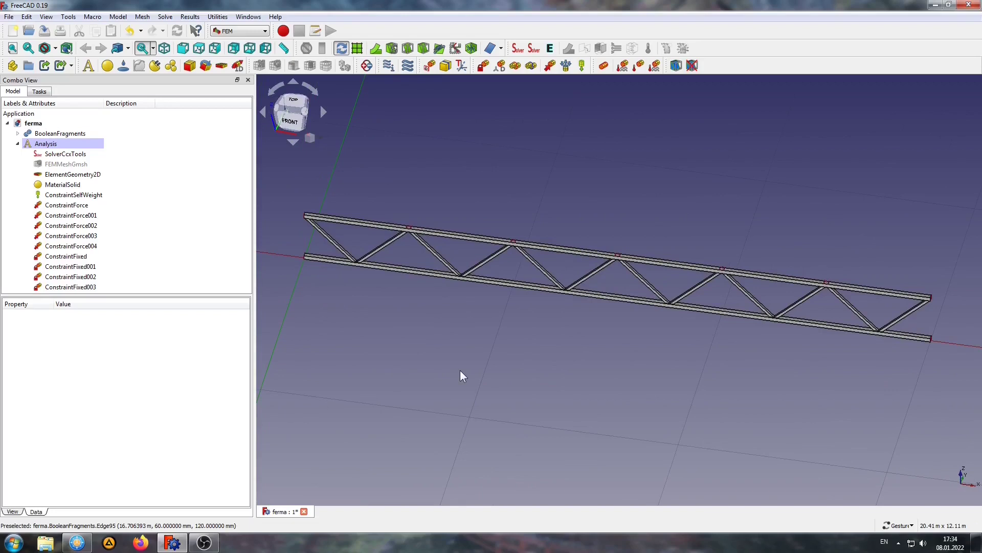
- Write the .inp file from SolverCcxTools and run CalculiX until it finishes without error
double_click(57, 154)
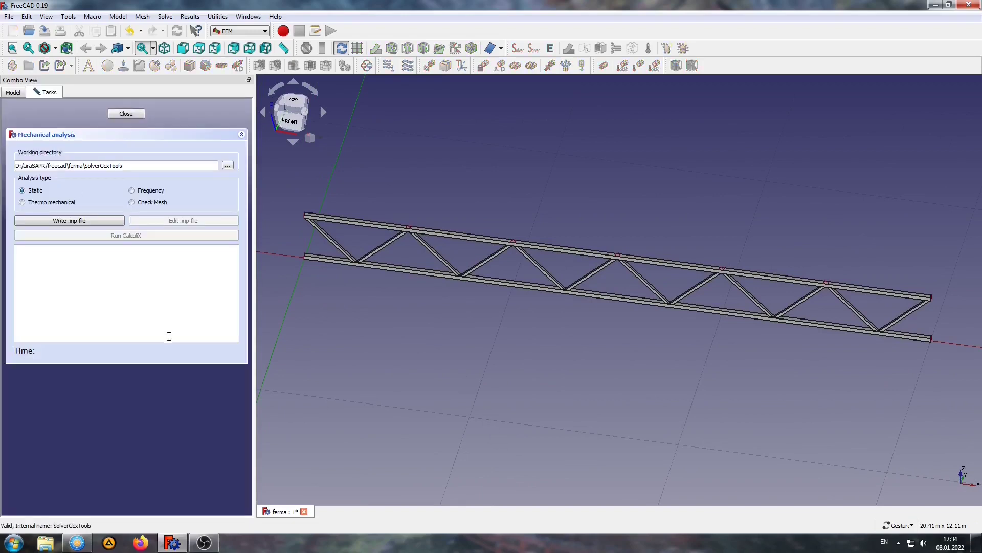
click(53, 218)
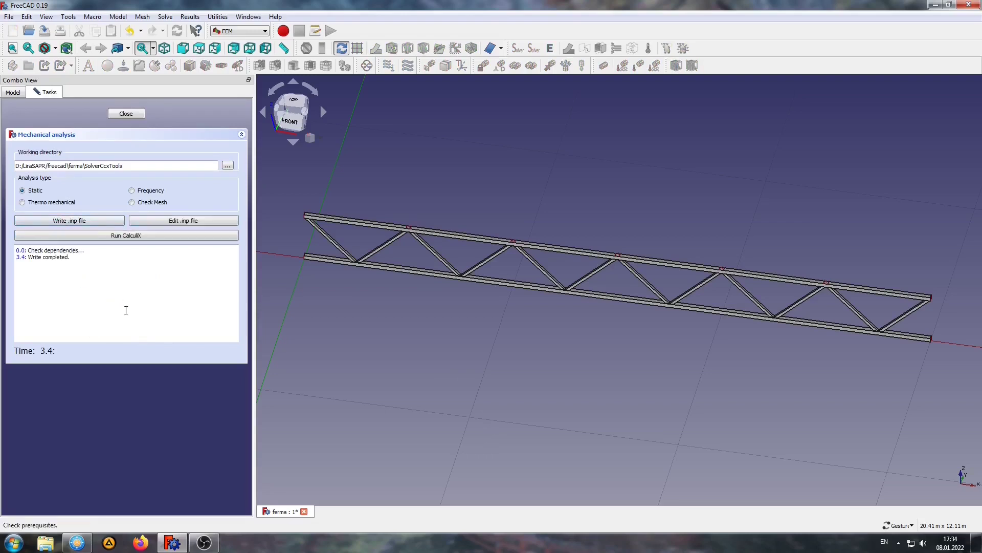
click(100, 236)
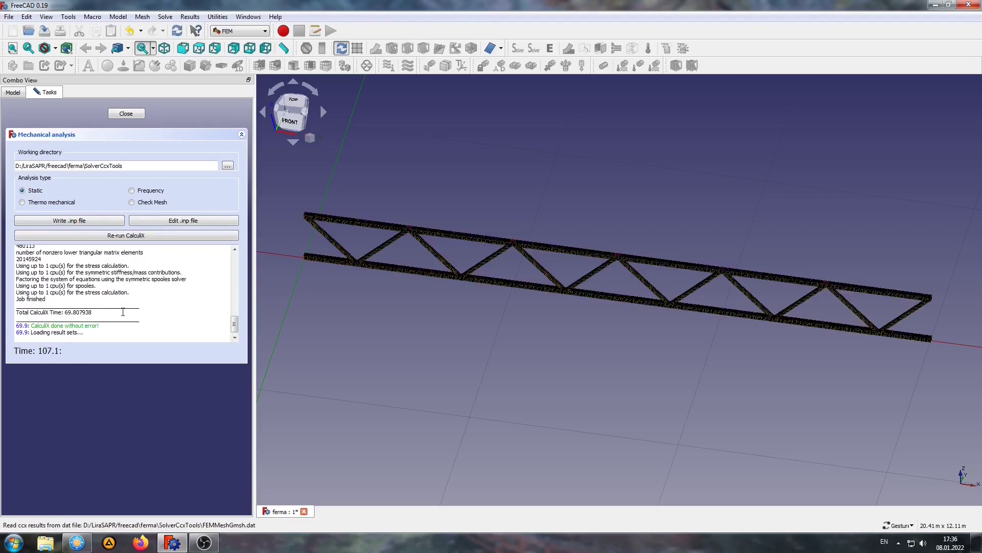
- Show CCX_Results deformed and coloured by Displacement Z, with deformation factor 25.8
click(131, 115)
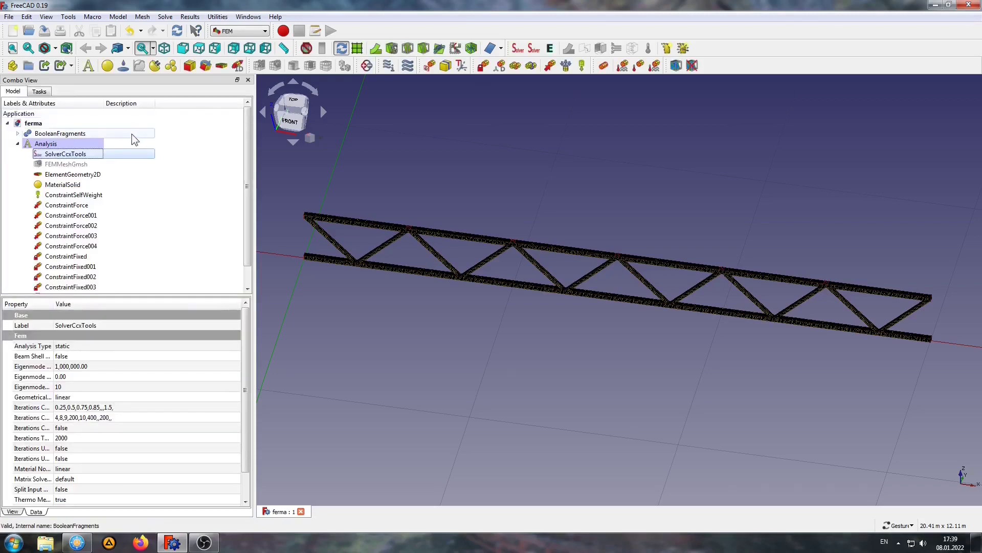
drag(247, 120, 244, 170)
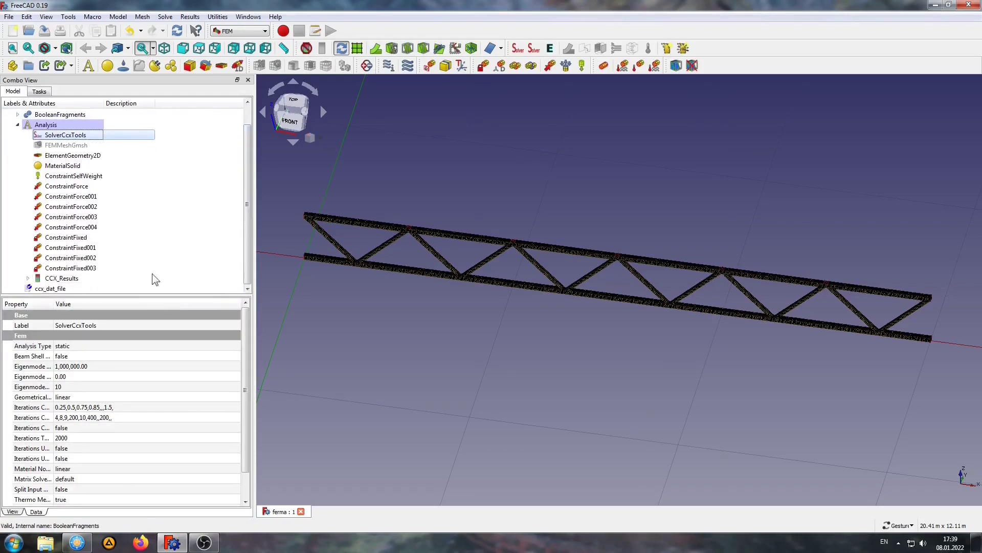
click(56, 279)
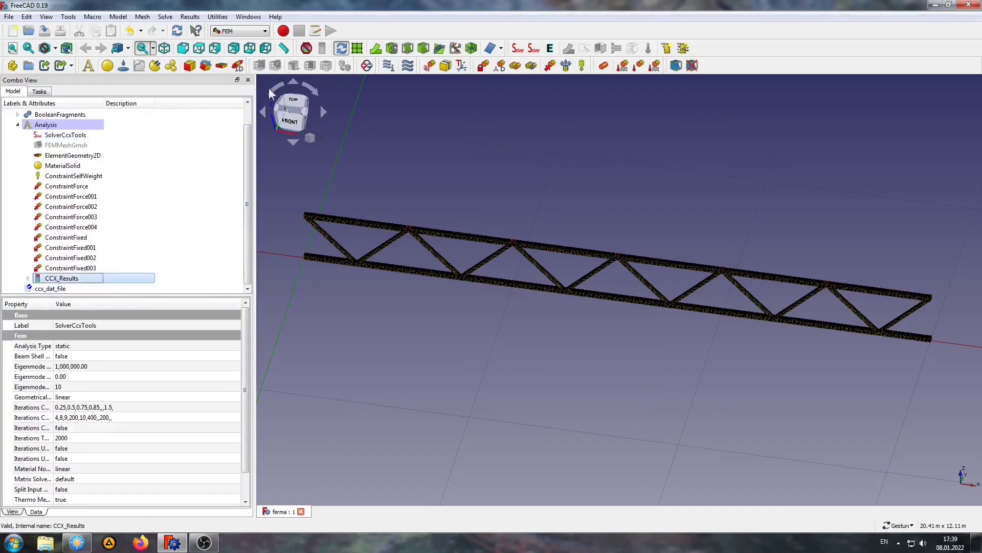
double_click(61, 280)
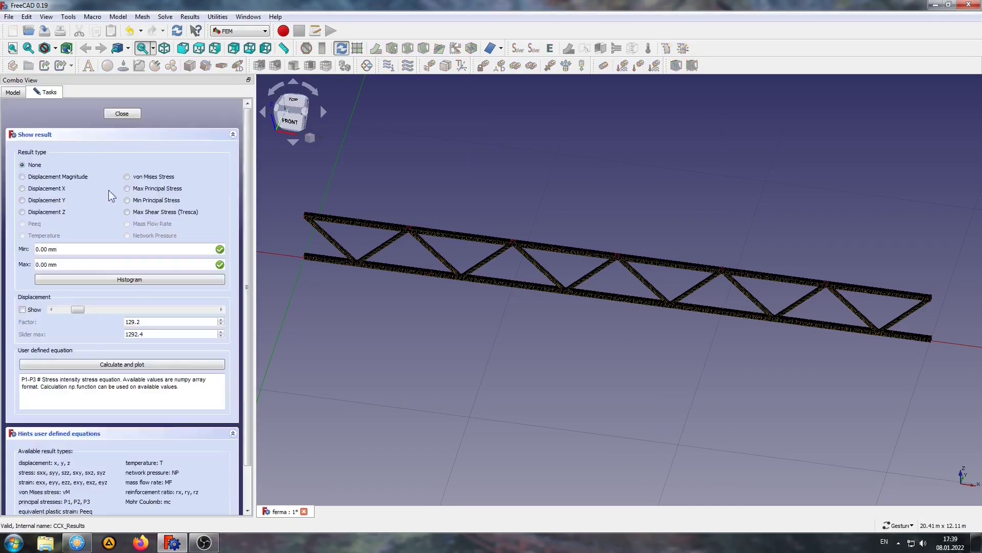
click(22, 309)
click(45, 214)
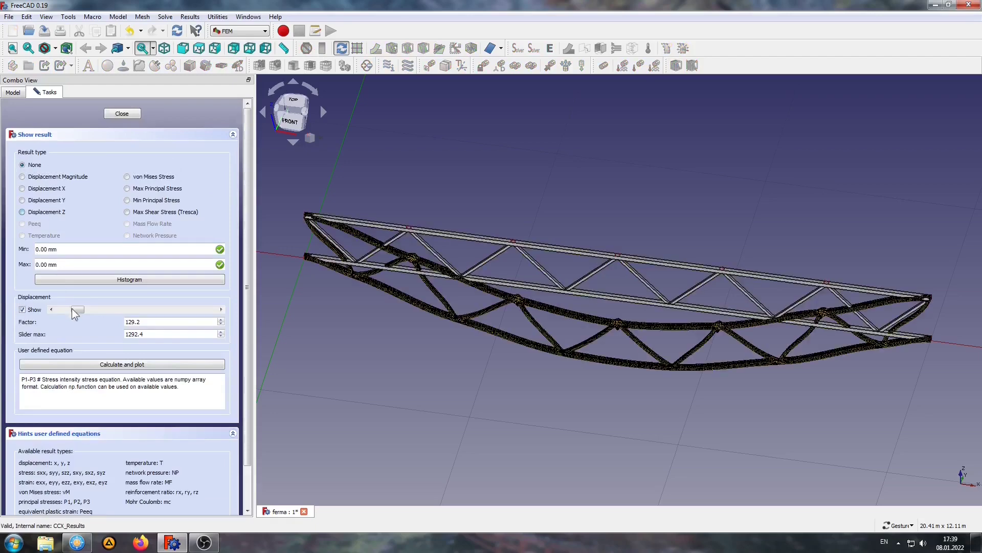
drag(75, 309, 65, 311)
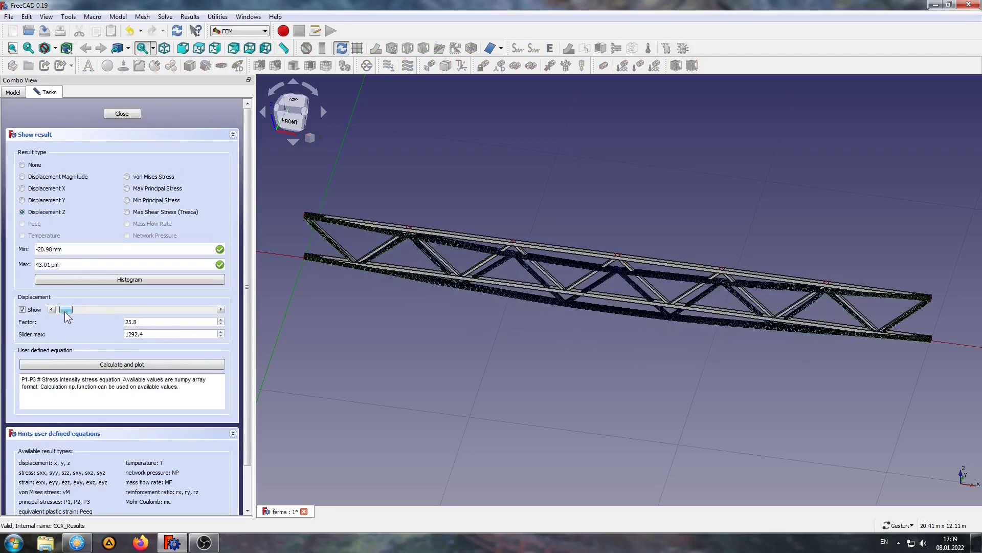
scroll(603, 294, up, 2)
scroll(588, 291, up, 4)
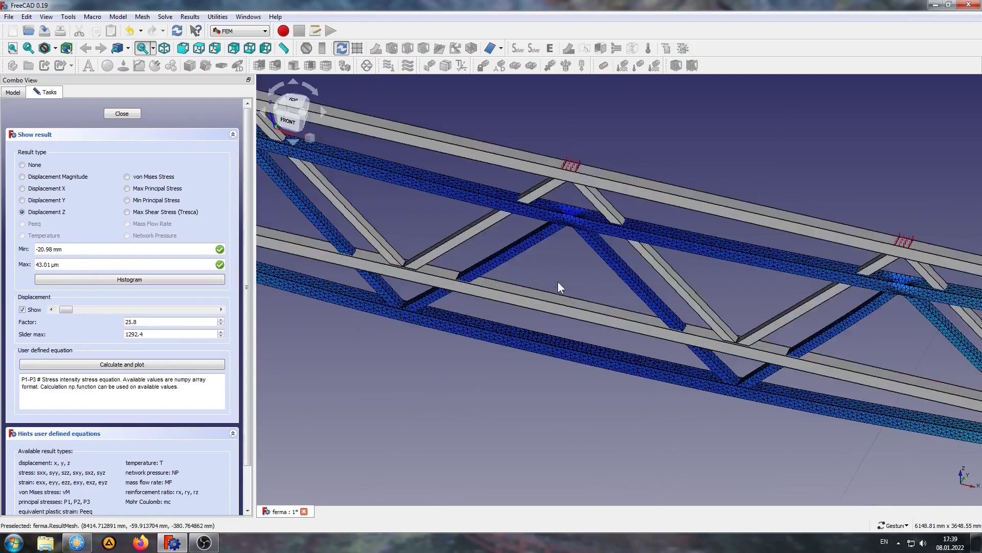
scroll(557, 287, down, 5)
drag(583, 290, 751, 313)
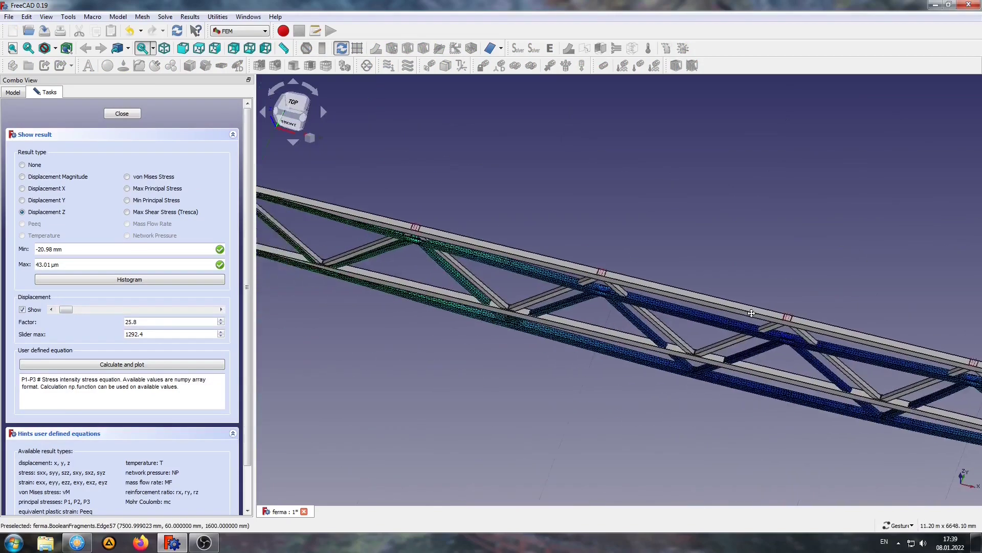
mouse_move(751, 313)
right_down()
mouse_move(695, 376)
mouse_move(652, 374)
mouse_move(649, 353)
mouse_move(664, 360)
right_up()
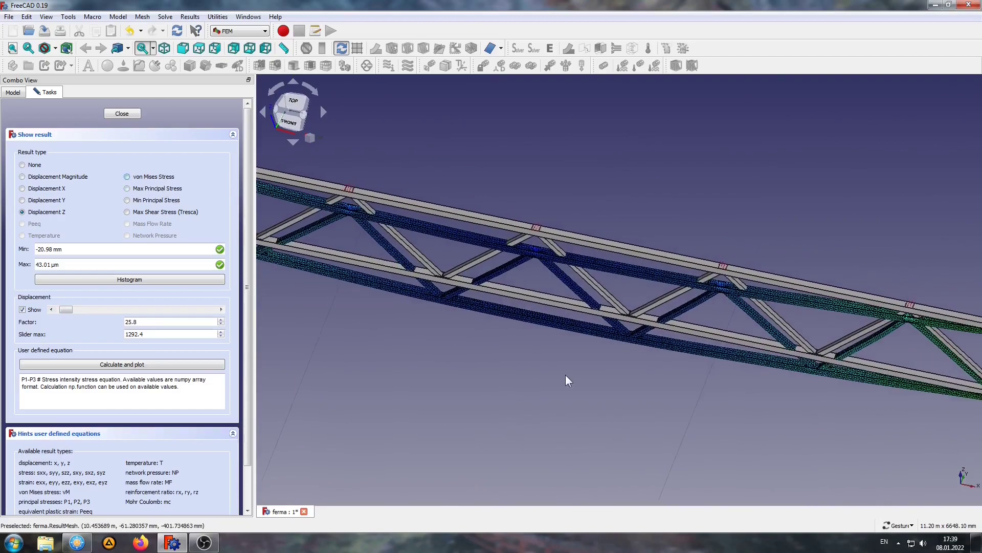
- Orbit along the result-coloured truss, then close the Show result display
drag(566, 375, 530, 362)
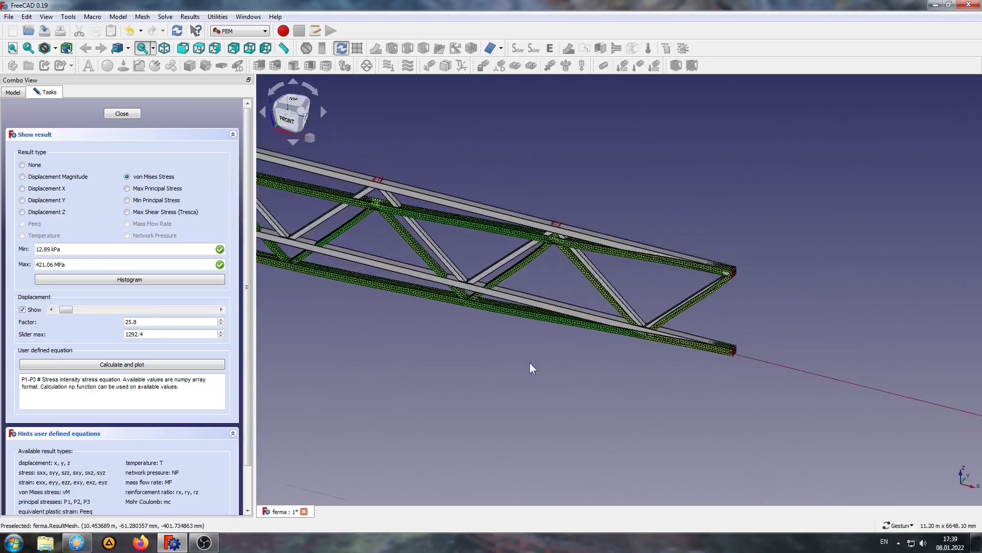
scroll(784, 293, up, 2)
scroll(784, 293, up, 2)
scroll(885, 346, up, 3)
scroll(437, 348, down, 2)
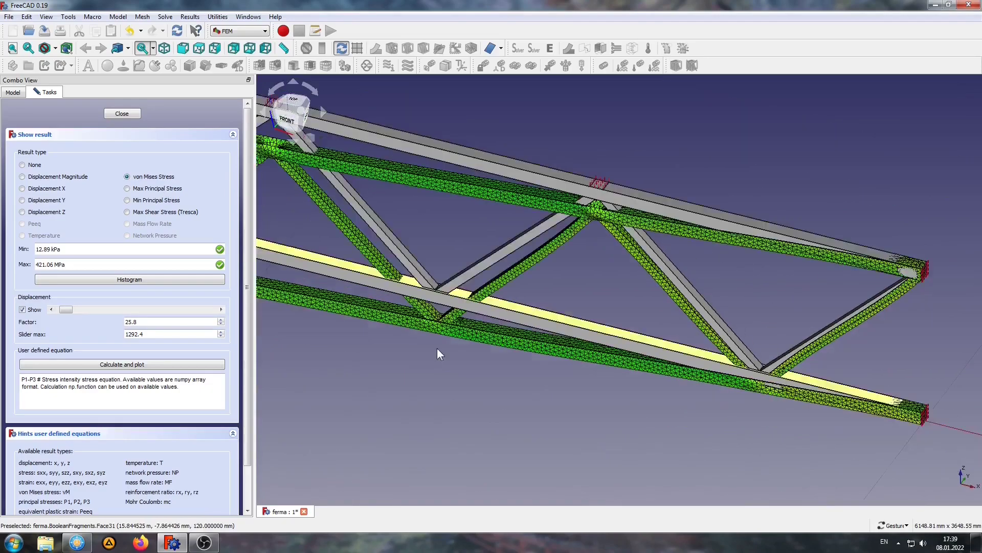
drag(436, 348, 253, 296)
scroll(580, 405, down, 2)
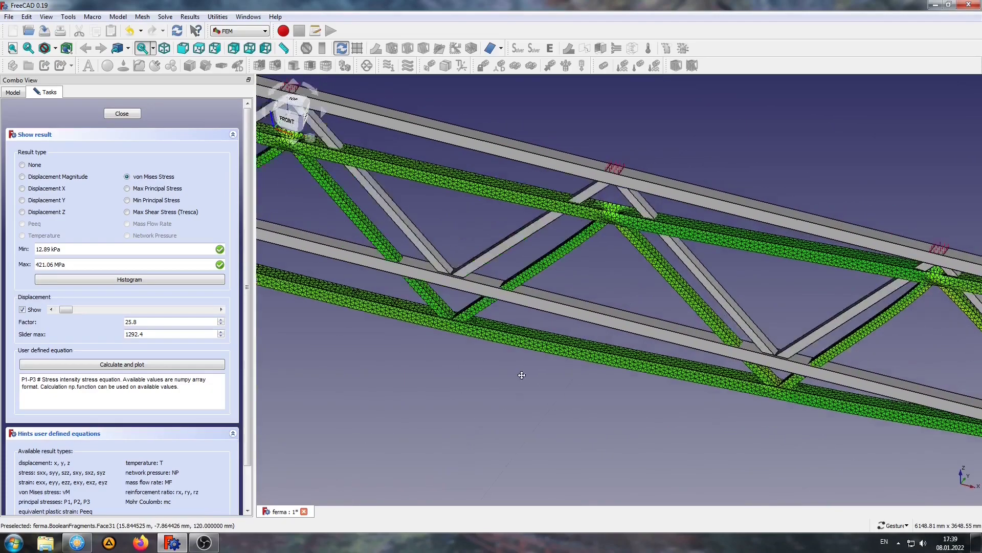
scroll(579, 354, down, 1)
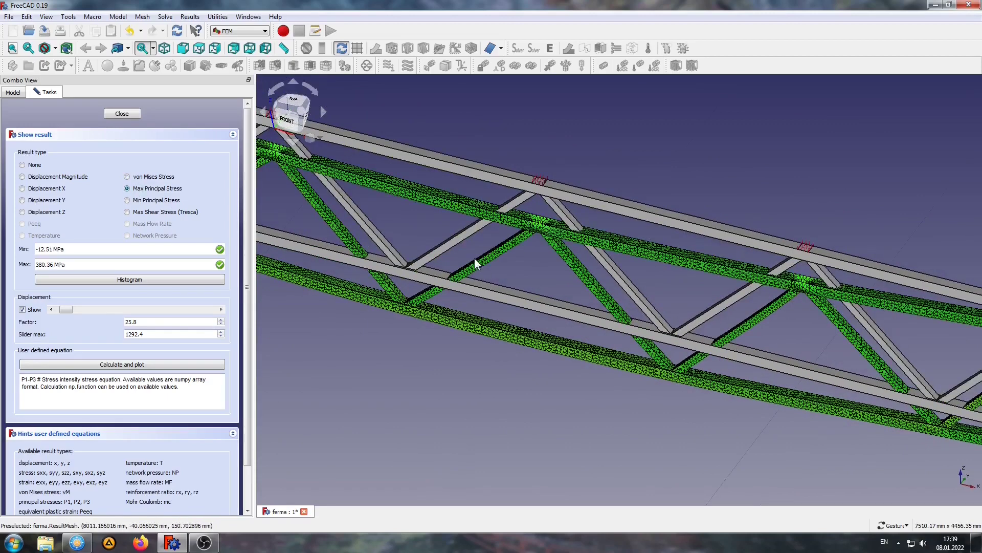
scroll(495, 260, down, 1)
scroll(458, 272, down, 1)
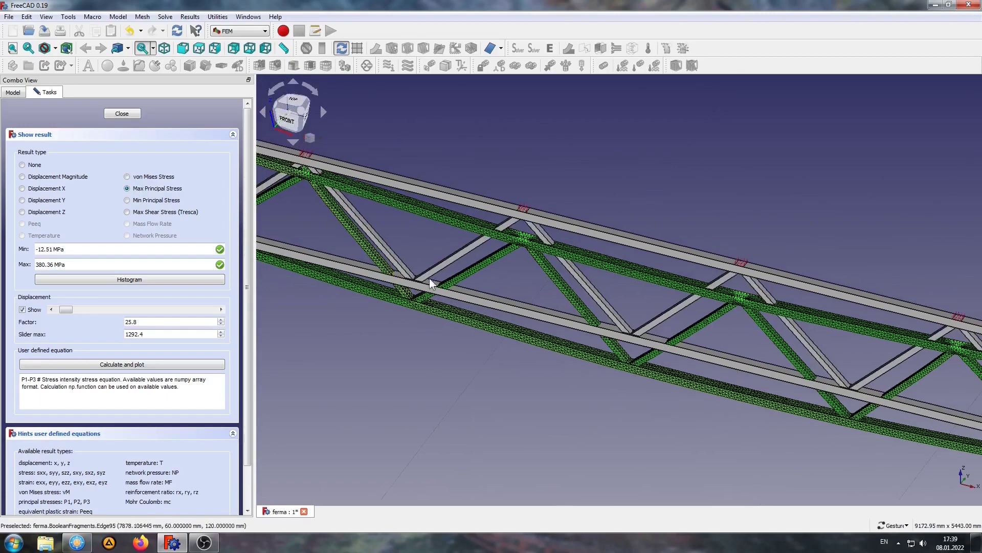
scroll(666, 341, down, 1)
drag(576, 332, 320, 103)
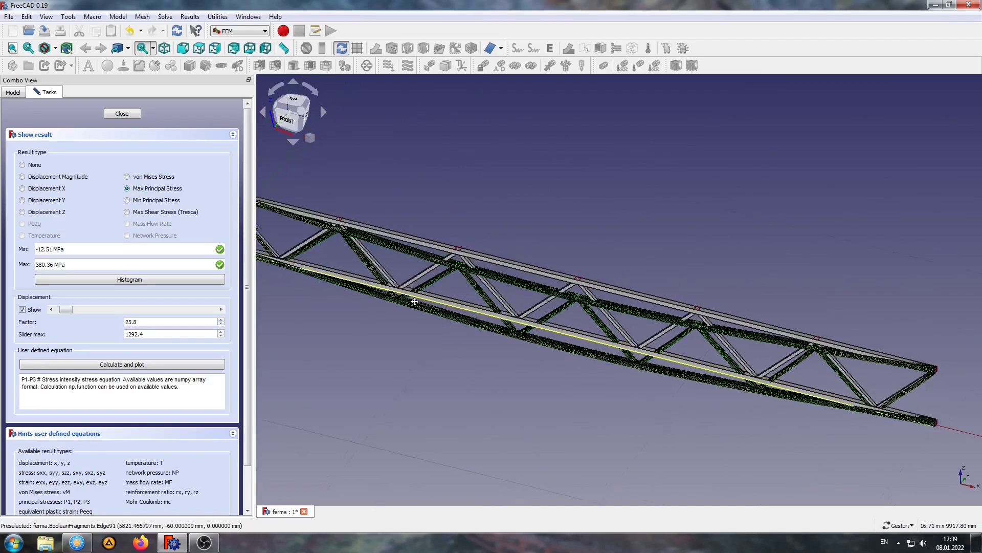
click(118, 112)
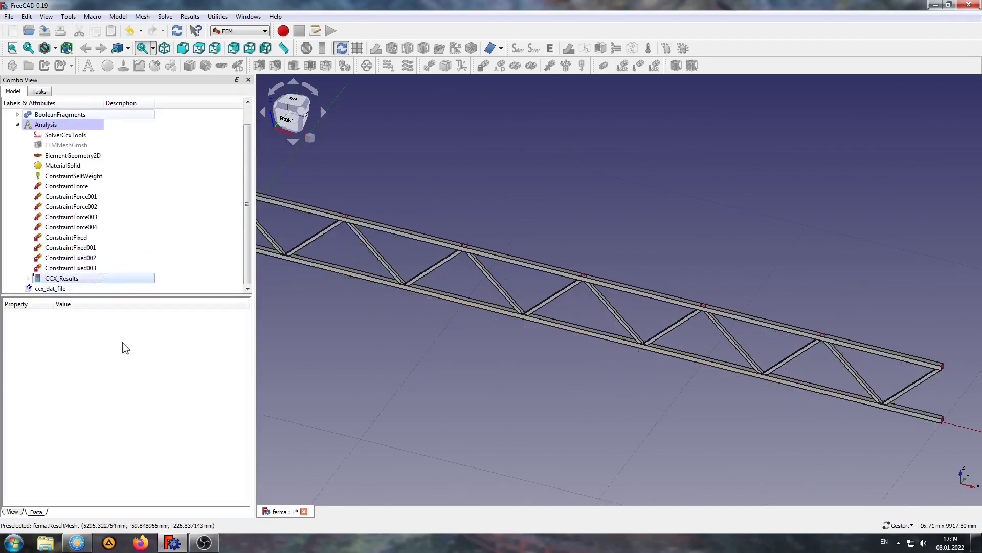
double_click(41, 287)
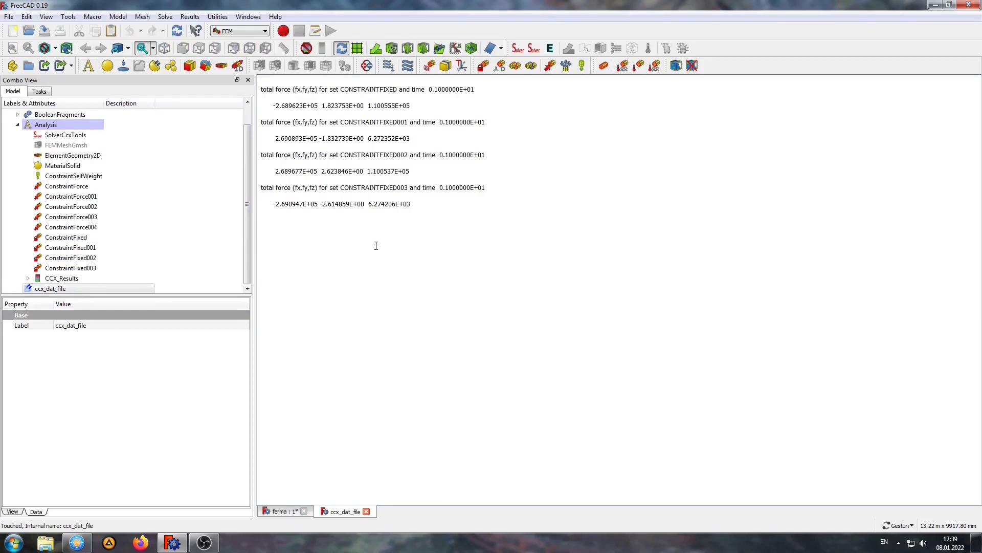
click(366, 511)
scroll(462, 364, down, 2)
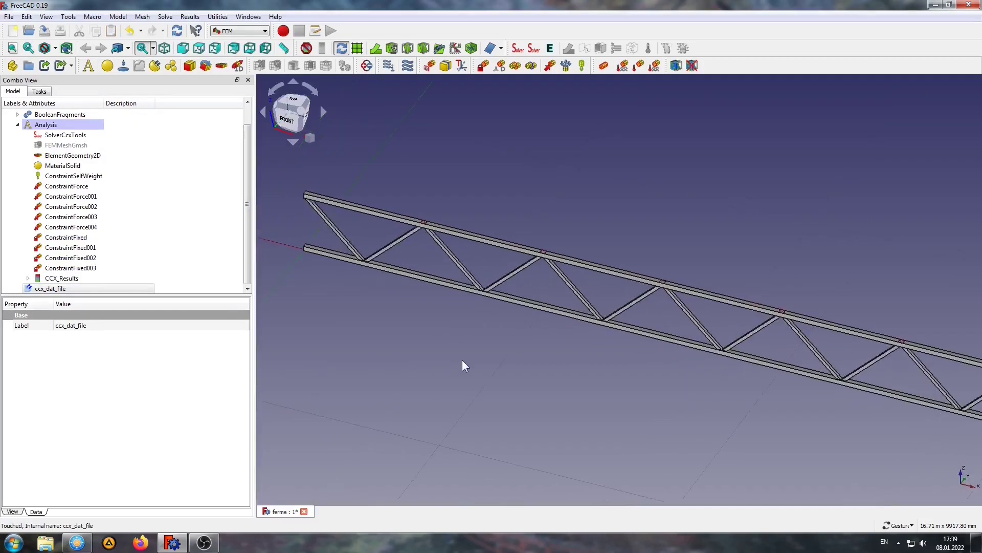
scroll(448, 351, down, 2)
- Display ResultPipeline in Surface mode coloured by von Mises Stress, viewed from the front
click(66, 280)
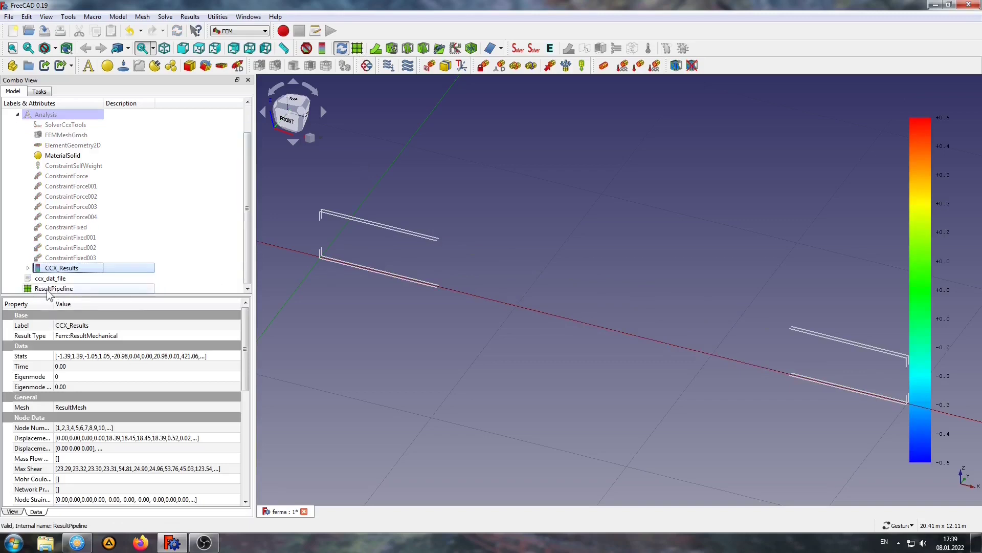
double_click(47, 289)
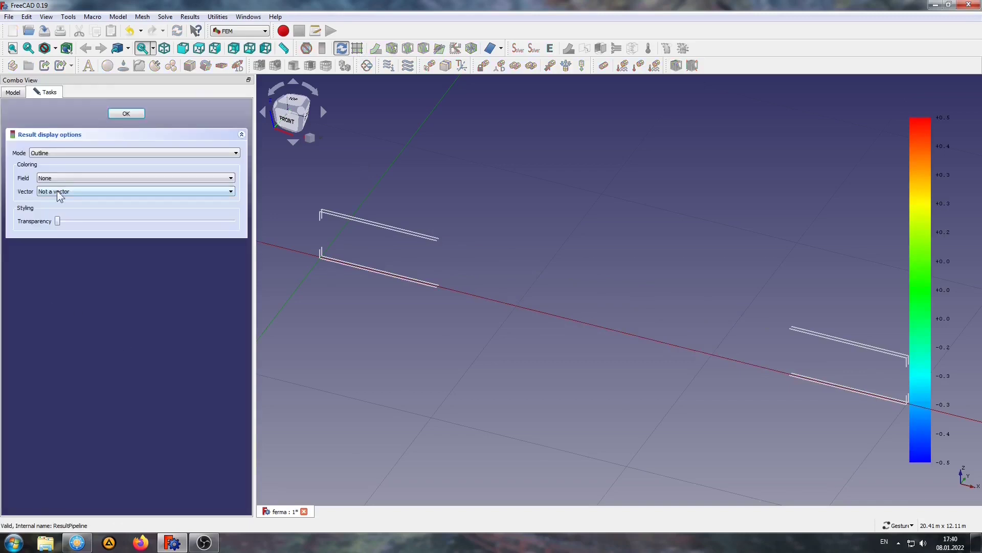
click(73, 155)
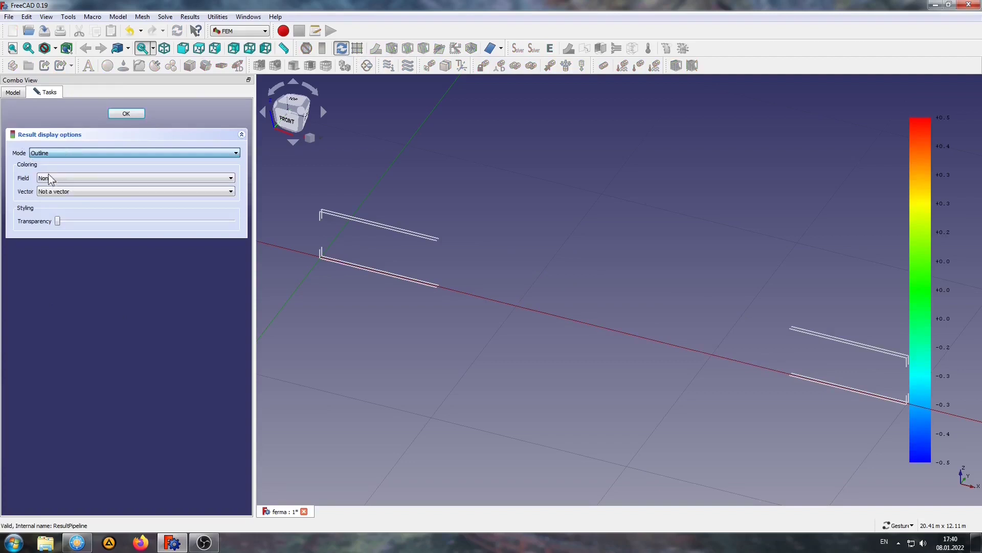
click(82, 180)
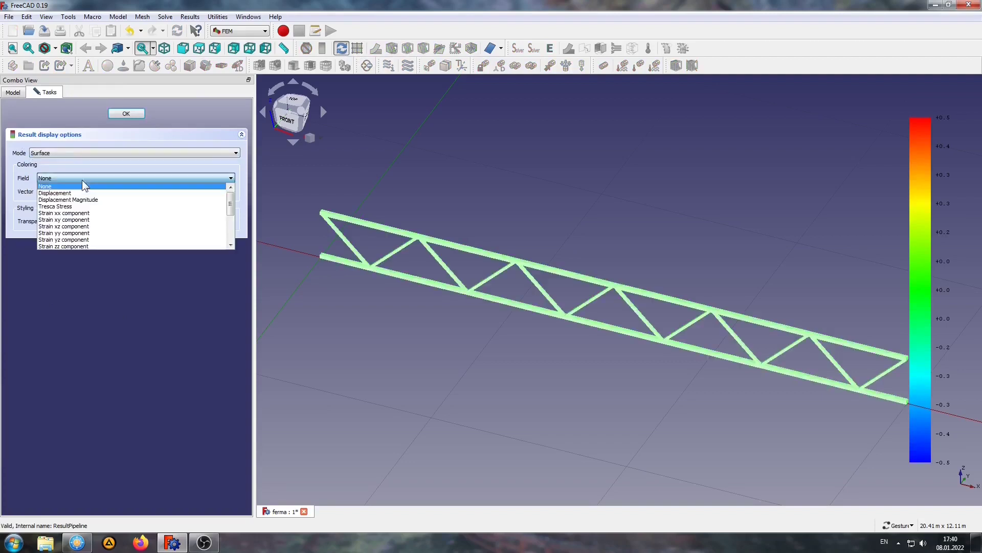
scroll(143, 217, down, 3)
scroll(143, 217, down, 2)
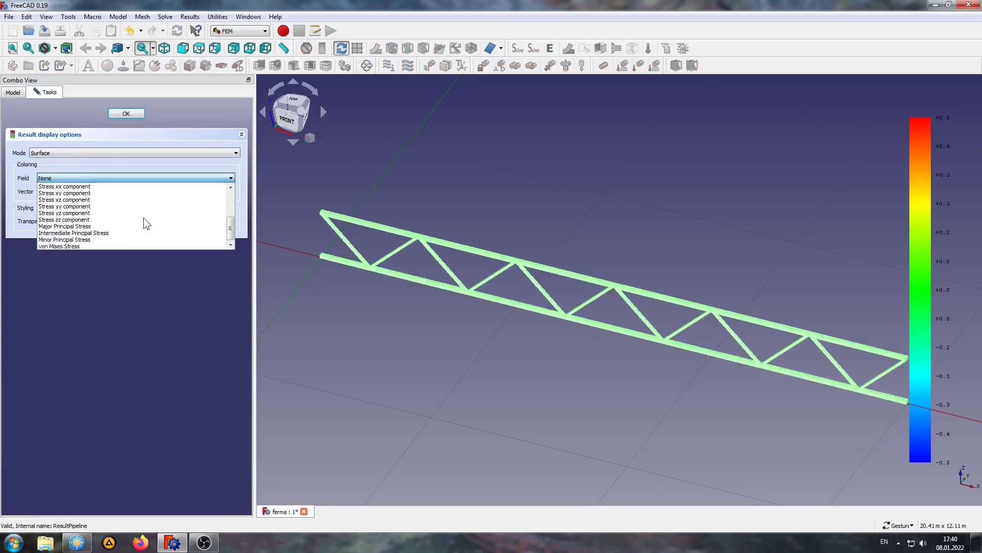
click(55, 246)
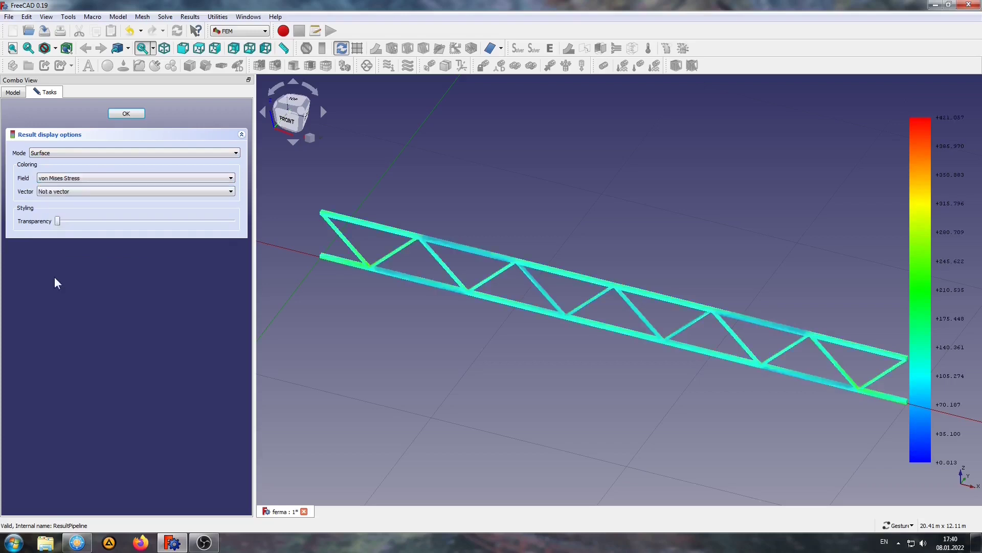
click(287, 121)
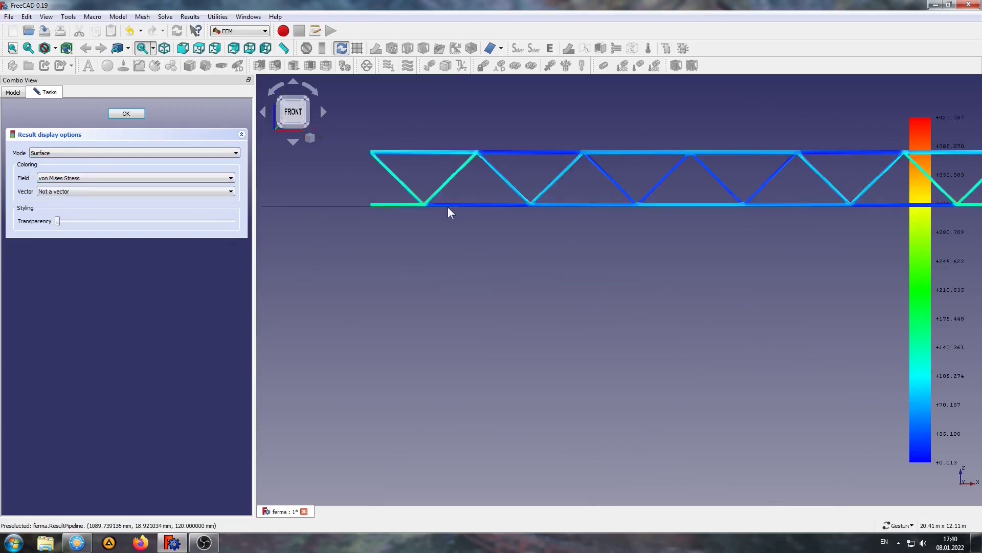
mouse_move(447, 207)
right_down()
mouse_move(453, 289)
mouse_move(464, 287)
right_up()
click(127, 113)
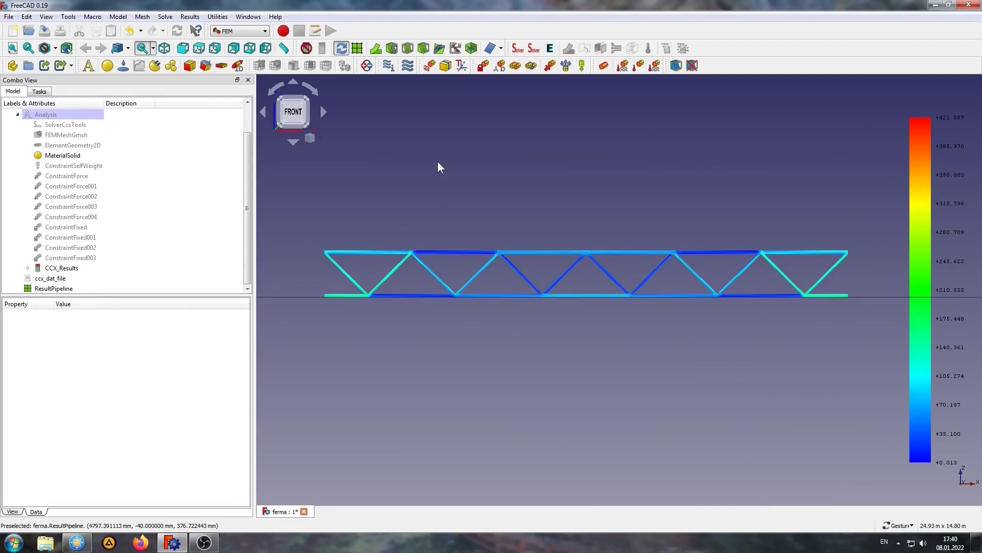
- Save the von Mises stress view as a PNG picture named 00
click(68, 17)
click(92, 45)
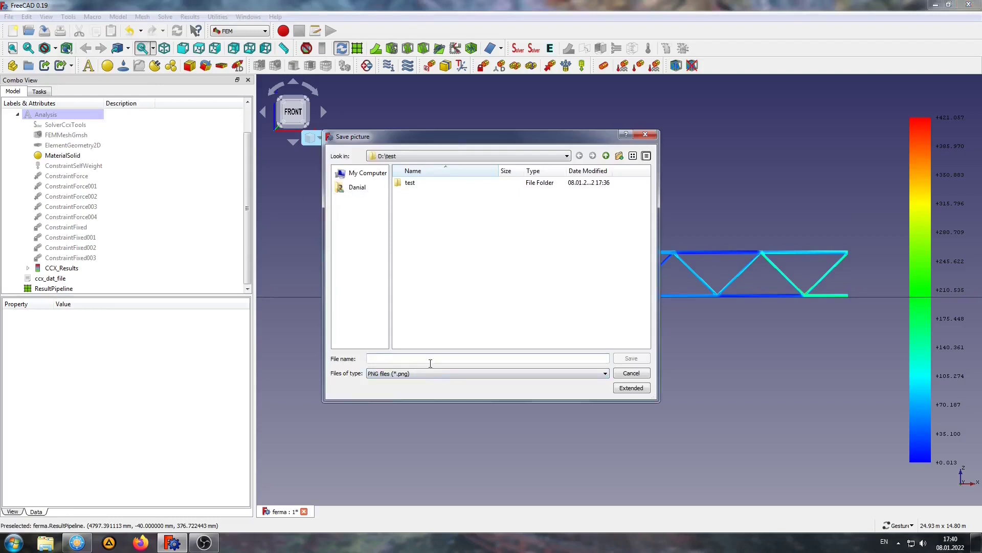
text(001)
click(631, 358)
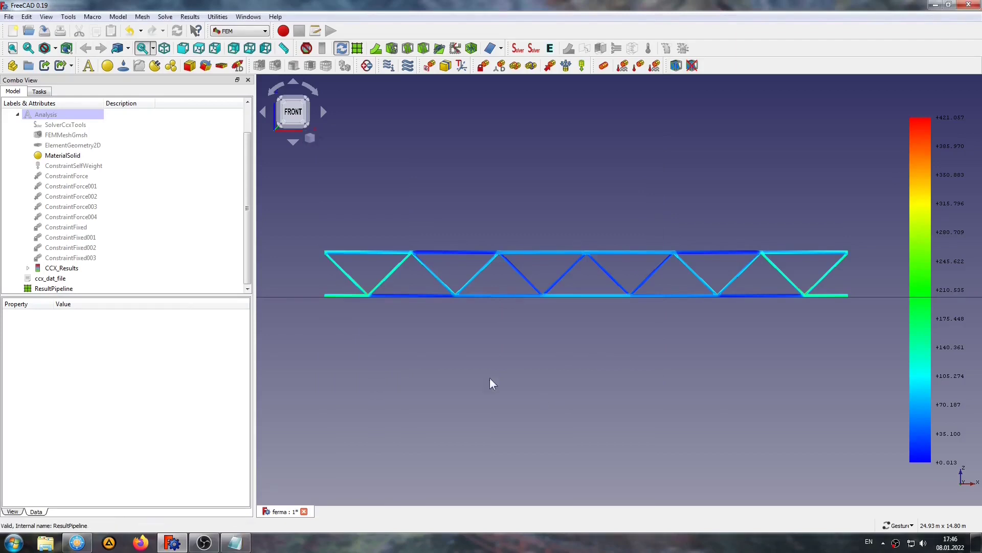
- Copy the total reaction force lines from ccx_dat_file
double_click(50, 278)
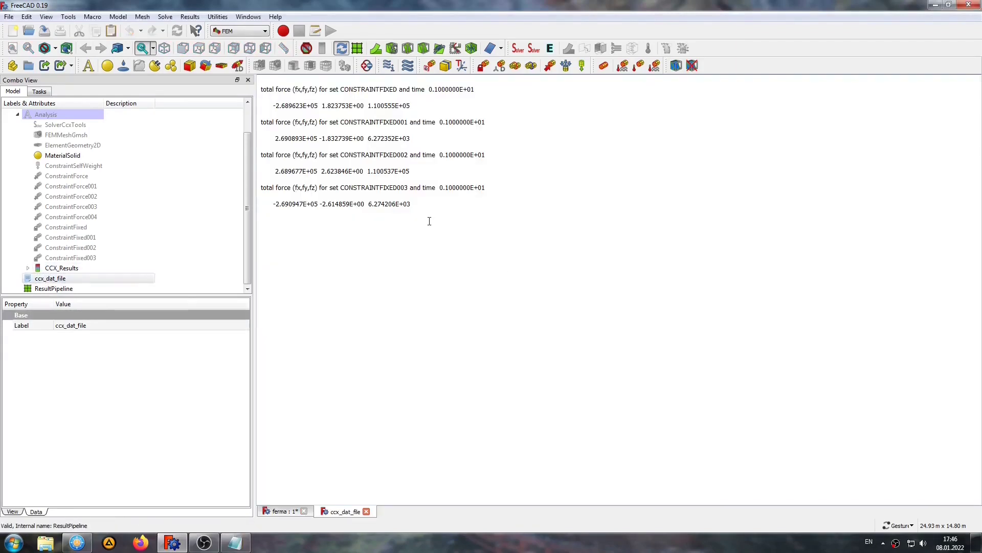
drag(429, 221, 453, 114)
right_click(451, 113)
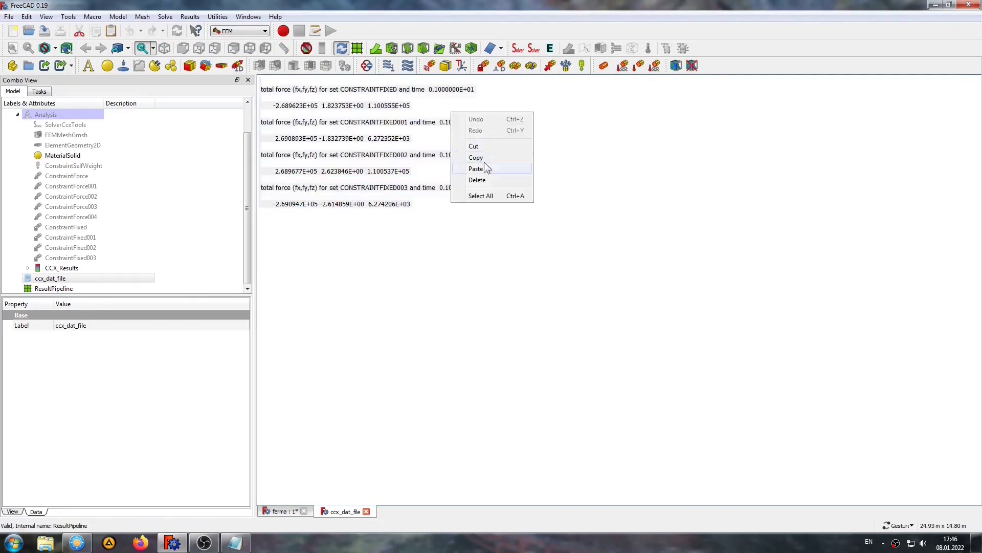
click(486, 161)
- Paste the force lines into Notepad and return to FreeCAD's ferma tab
click(235, 545)
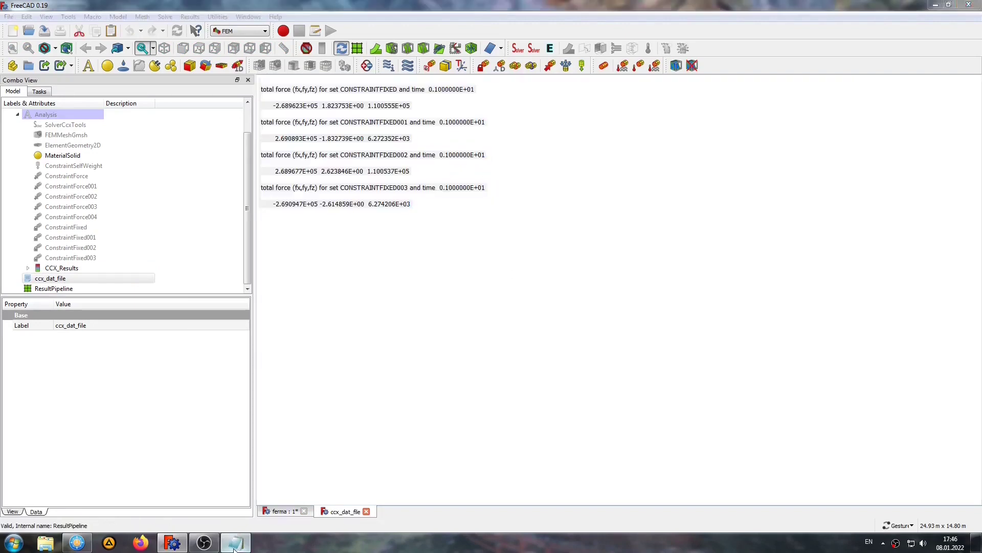
right_click(467, 254)
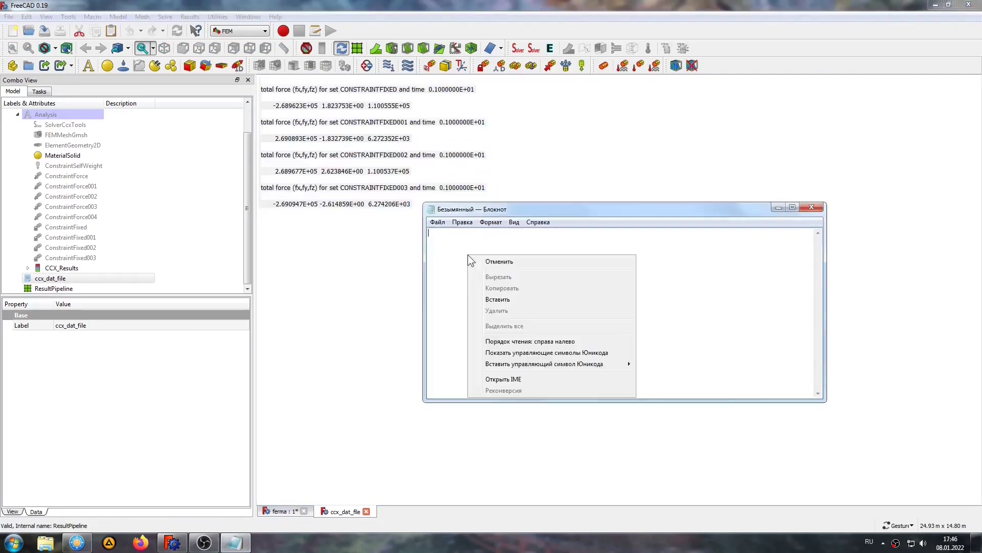
click(507, 299)
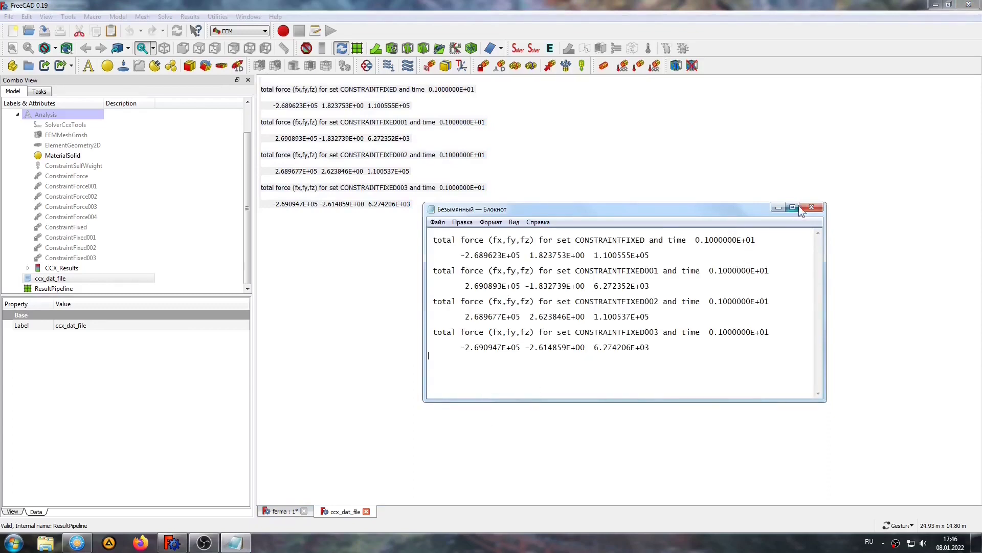
click(778, 208)
click(290, 511)
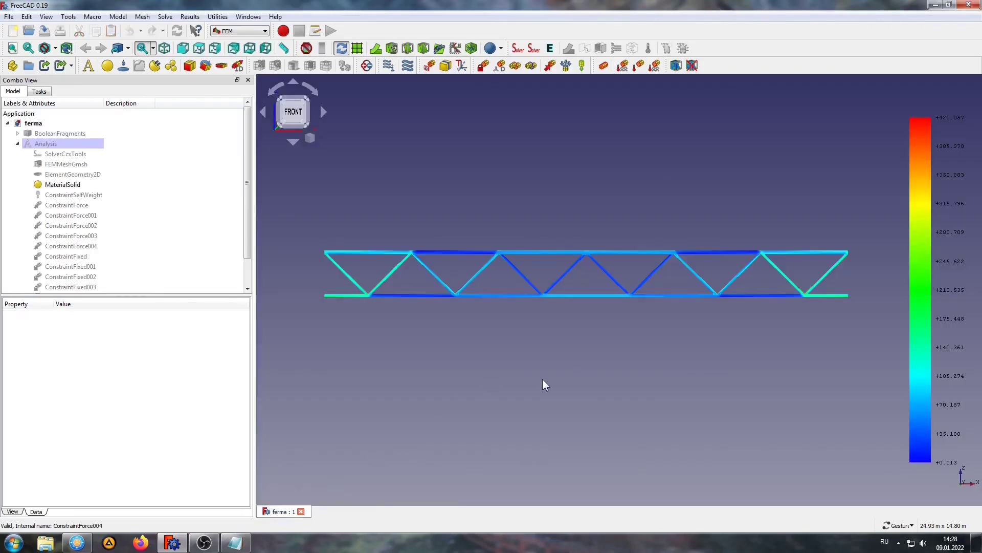
- Delete ResultPipeline, ccx_dat_file and CCX_Results from the analysis tree
scroll(245, 164, down, 1)
click(54, 289)
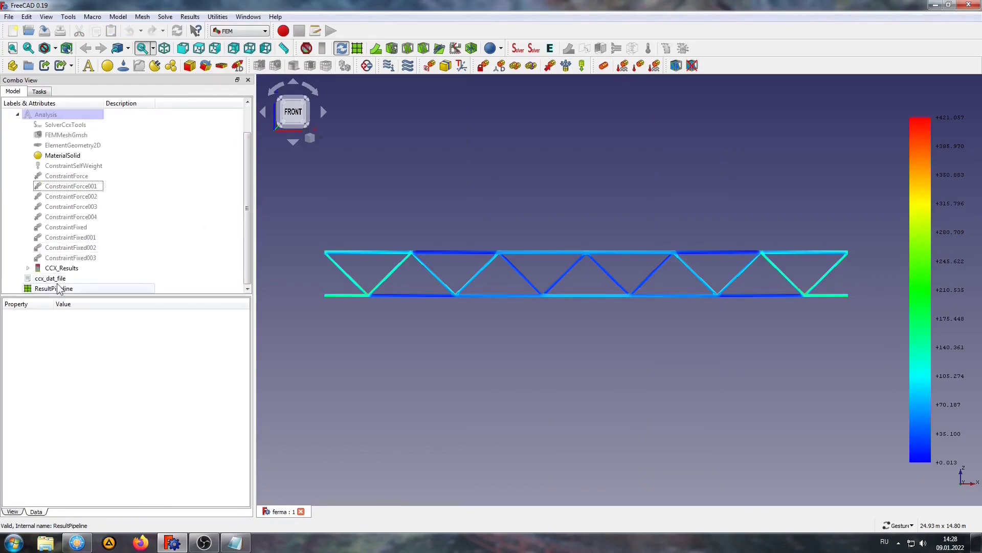
key(Delete)
click(54, 289)
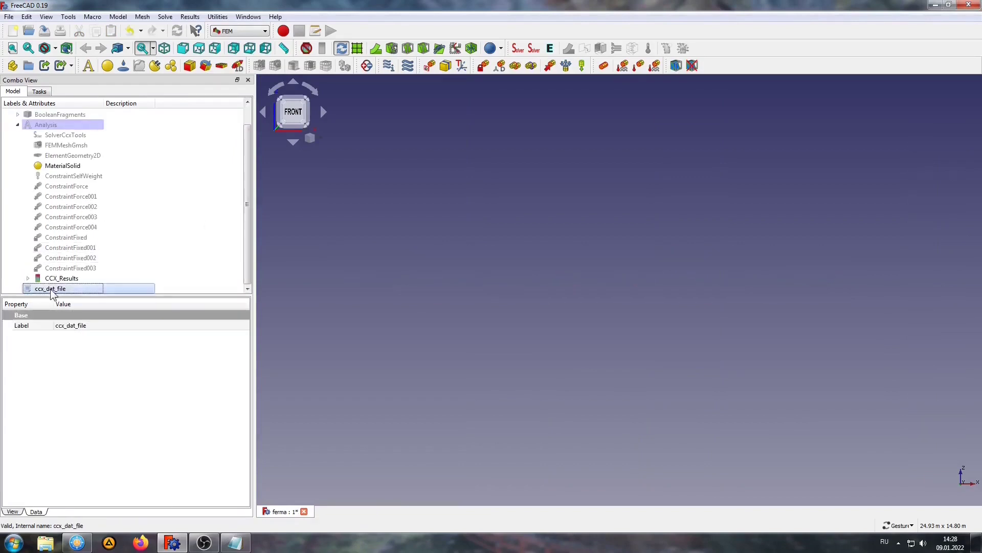
key(Delete)
click(70, 289)
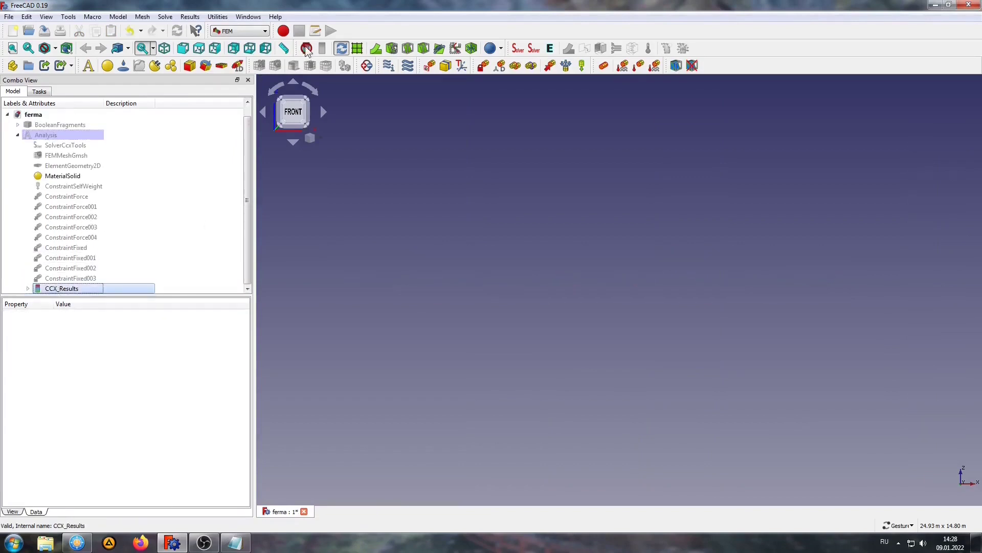
key(Delete)
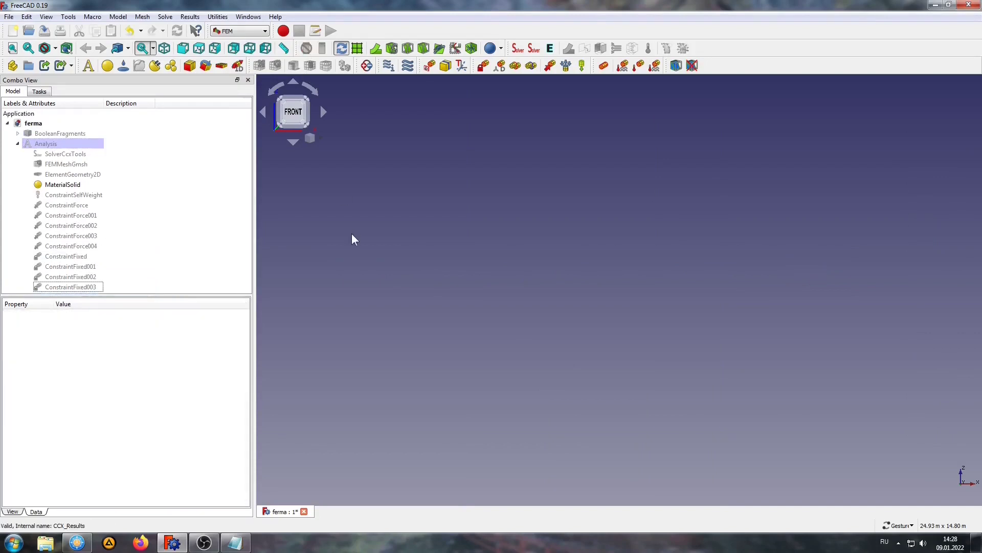
click(60, 135)
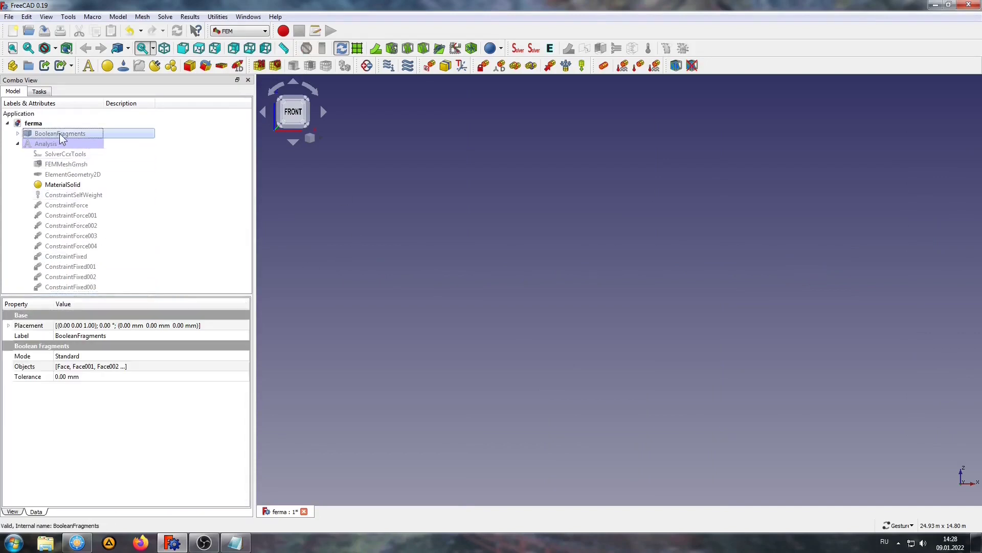
click(64, 154)
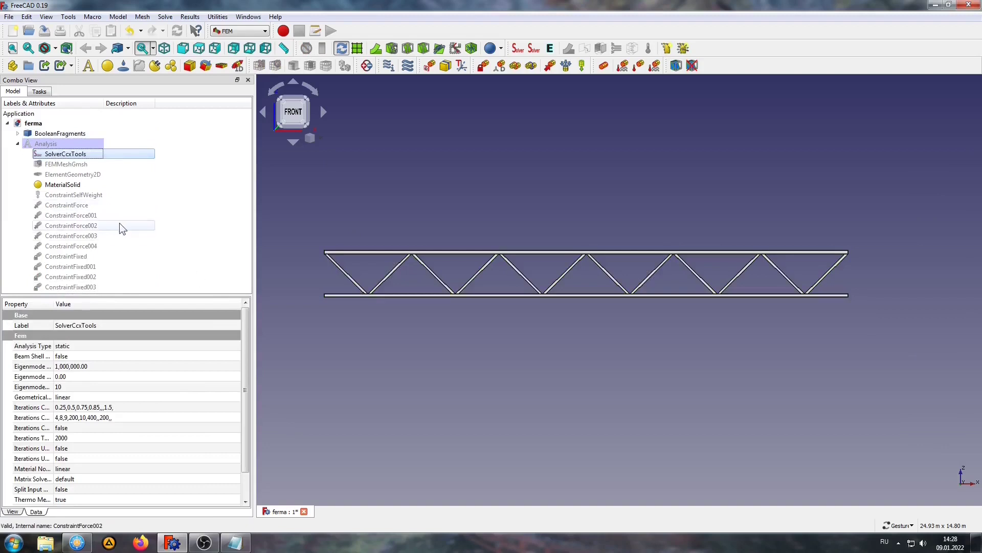
click(390, 374)
mouse_move(572, 364)
mouse_down()
mouse_move(519, 389)
mouse_move(502, 416)
mouse_move(471, 423)
mouse_move(548, 394)
mouse_move(520, 357)
mouse_move(535, 362)
mouse_move(515, 370)
mouse_up()
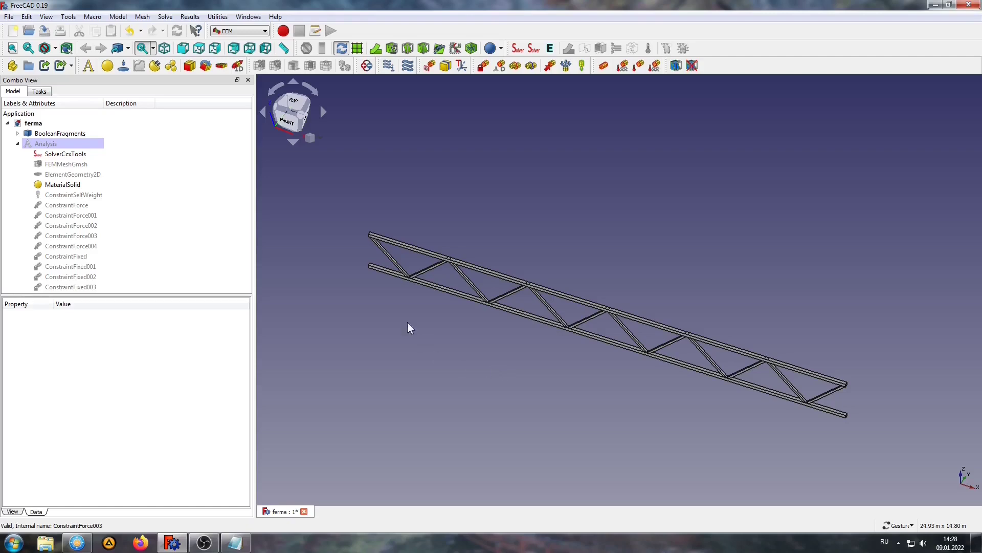
- Start a displacement constraint with Y fixed on top-chord faces Face16 and Face18
scroll(443, 272, up, 3)
scroll(446, 263, up, 3)
scroll(447, 261, up, 3)
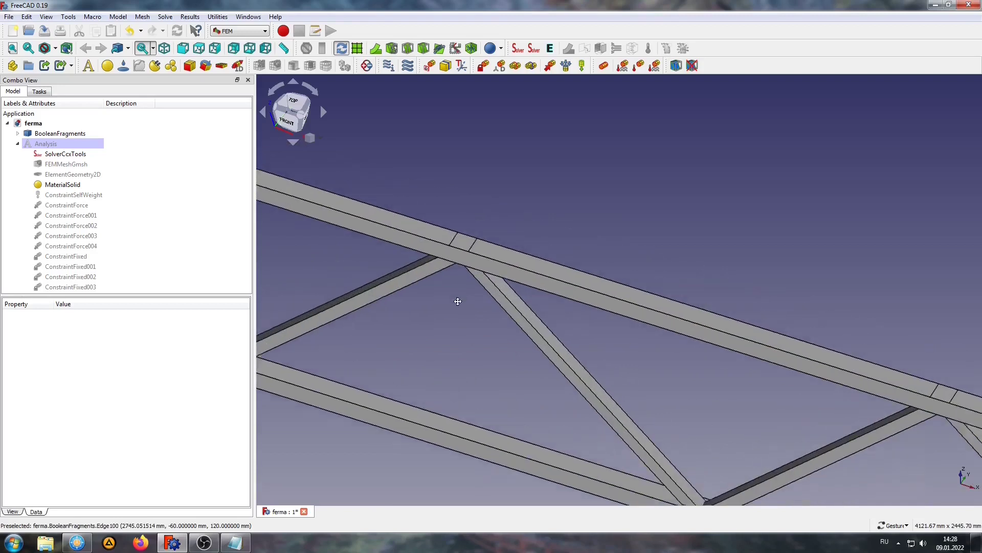
click(495, 66)
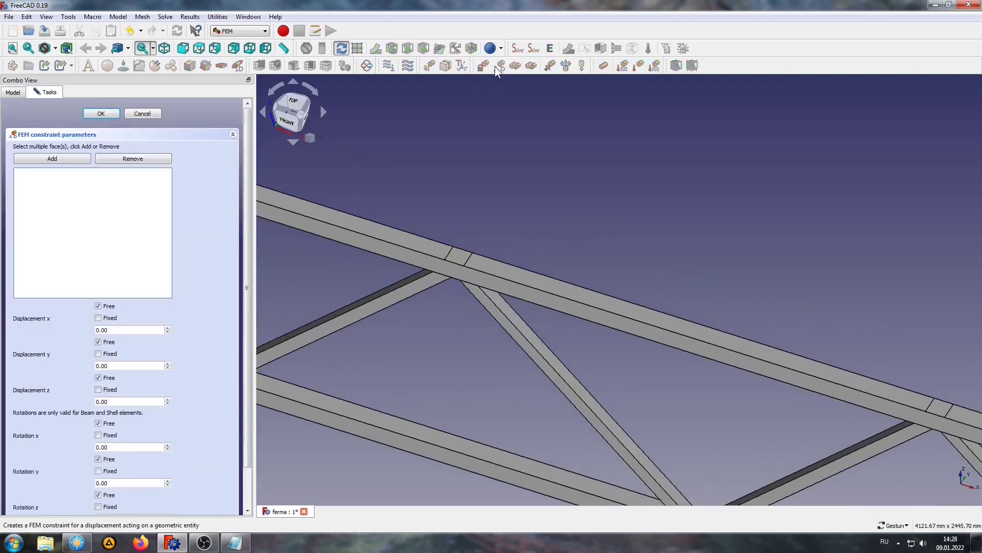
click(462, 256)
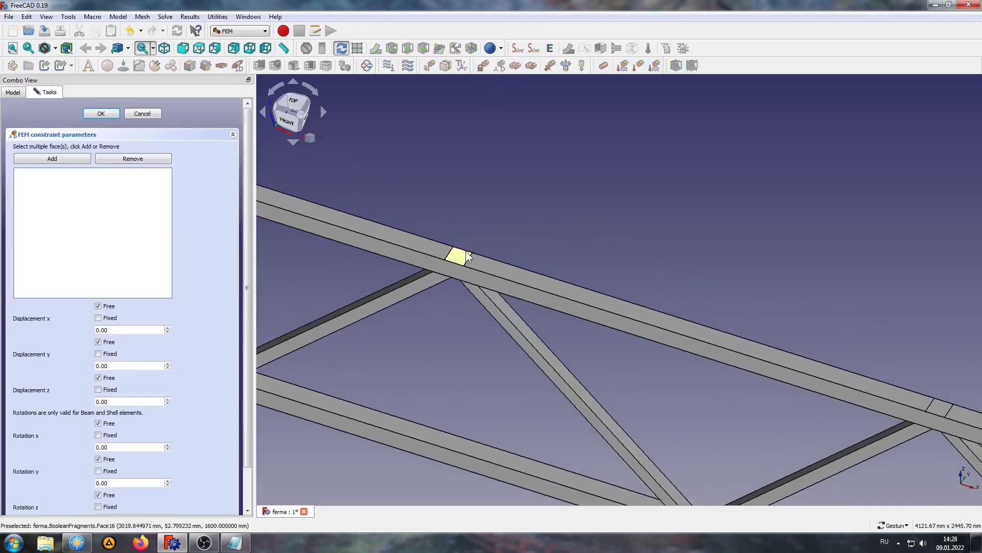
click(98, 353)
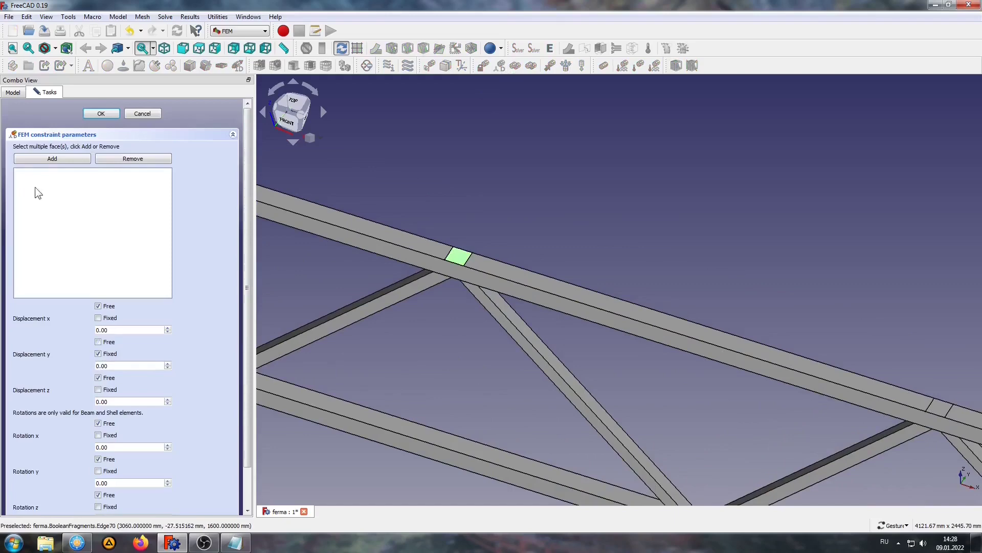
click(52, 158)
scroll(370, 315, down, 3)
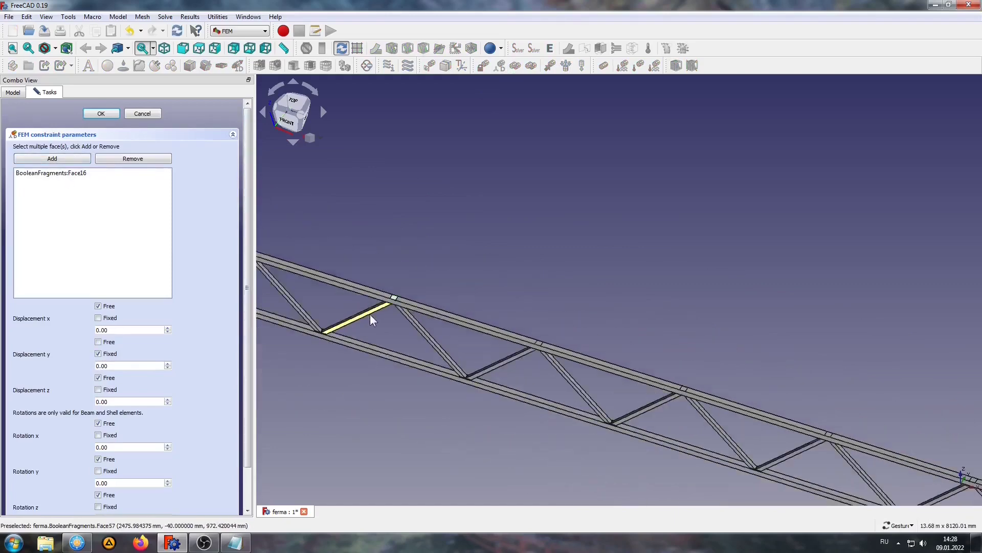
scroll(550, 349, up, 2)
scroll(520, 333, up, 2)
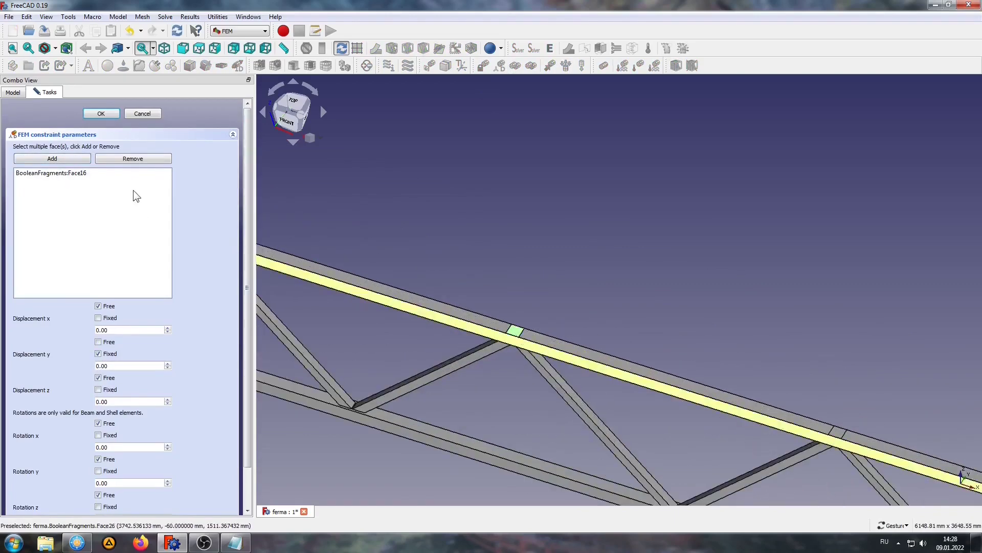
click(78, 159)
- Add Face20, Face22 and Face24 to the Y-fixed constraint and confirm it
scroll(527, 225, down, 2)
scroll(699, 343, up, 4)
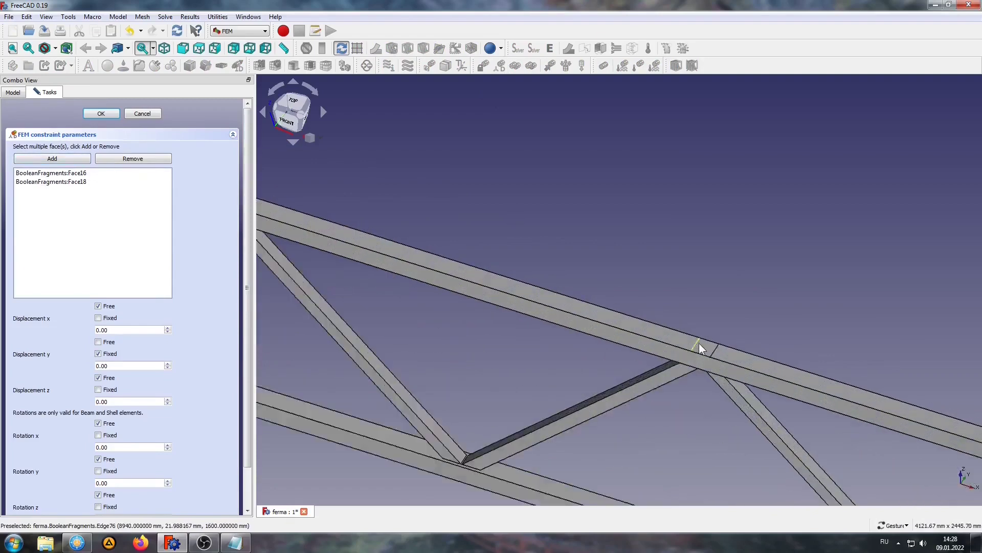
scroll(709, 349, up, 1)
click(706, 348)
click(51, 158)
scroll(481, 215, down, 3)
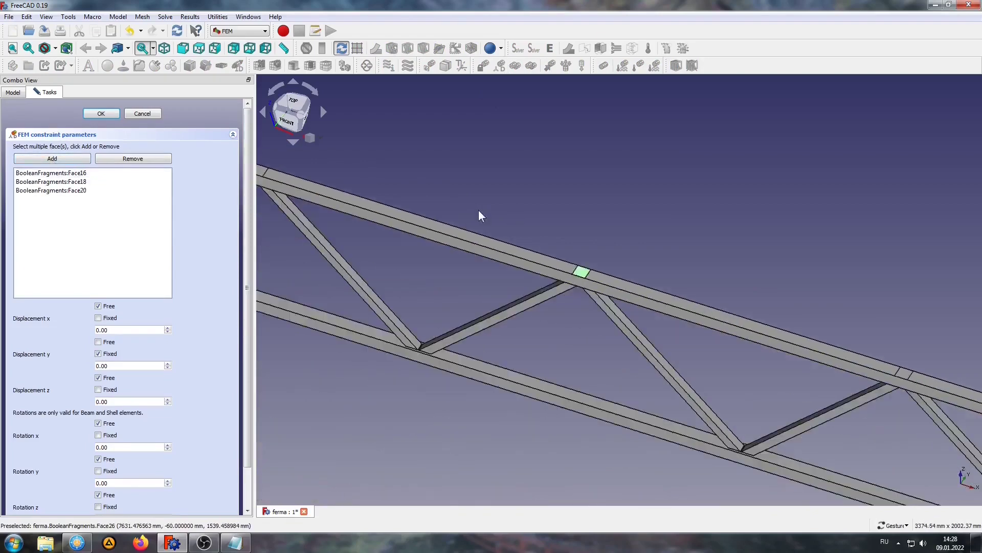
scroll(480, 215, down, 2)
scroll(691, 307, up, 4)
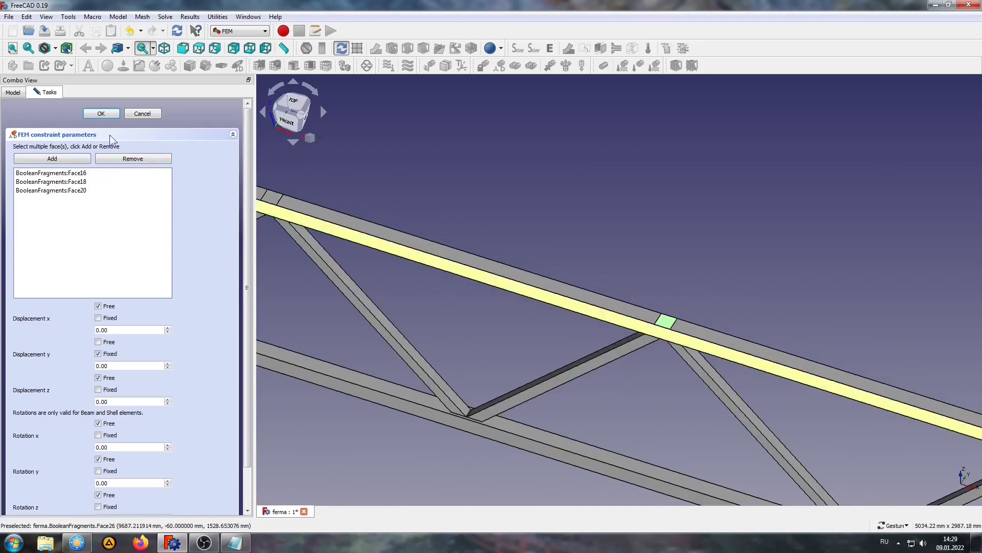
click(52, 158)
scroll(589, 246, down, 3)
scroll(734, 303, up, 2)
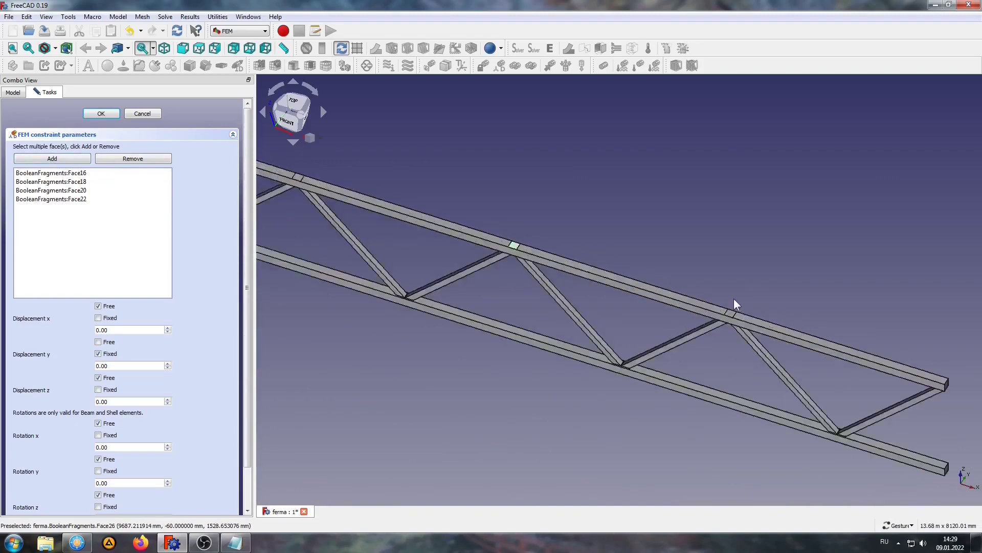
scroll(731, 306, up, 3)
click(727, 324)
click(61, 158)
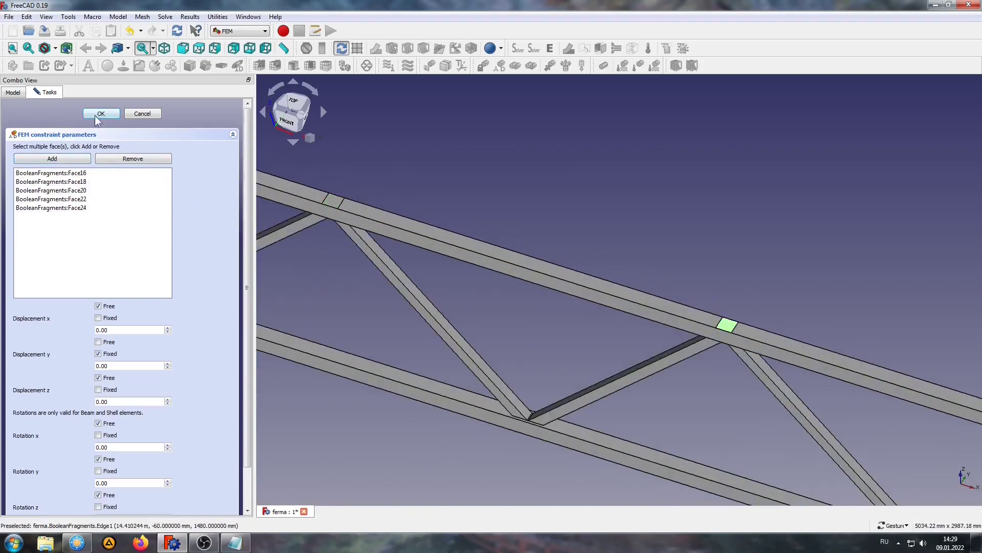
click(101, 114)
scroll(769, 301, down, 3)
- From SolverCcxTools, write the CalculiX .inp file and open it in the editor
scroll(766, 326, down, 1)
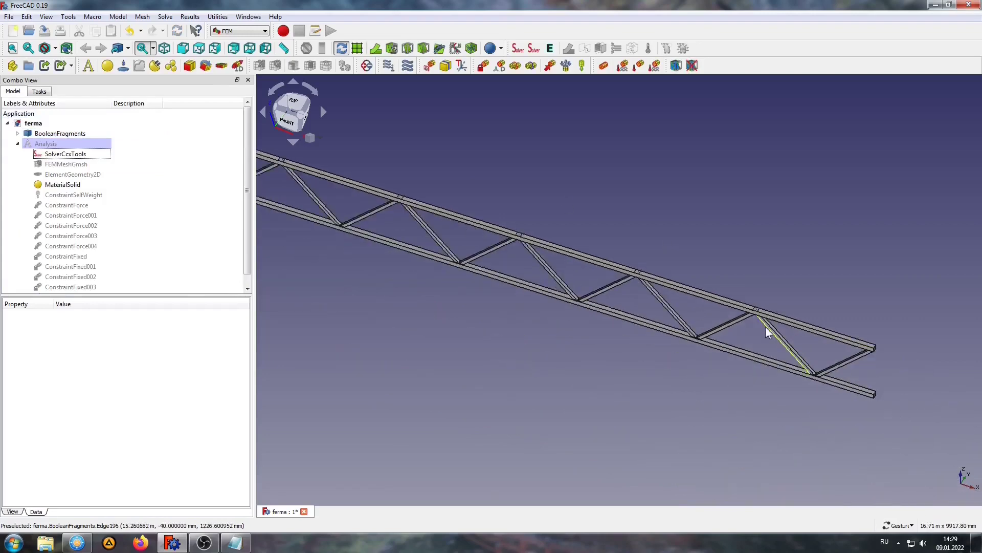
drag(765, 327, 789, 293)
mouse_move(574, 280)
right_down()
mouse_move(693, 344)
mouse_move(622, 338)
right_up()
scroll(665, 338, down, 2)
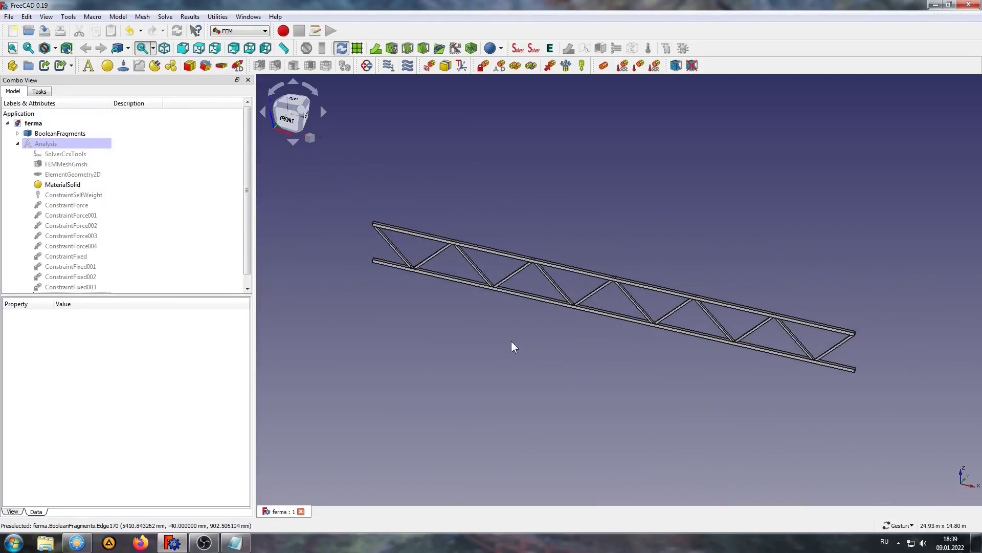
double_click(65, 153)
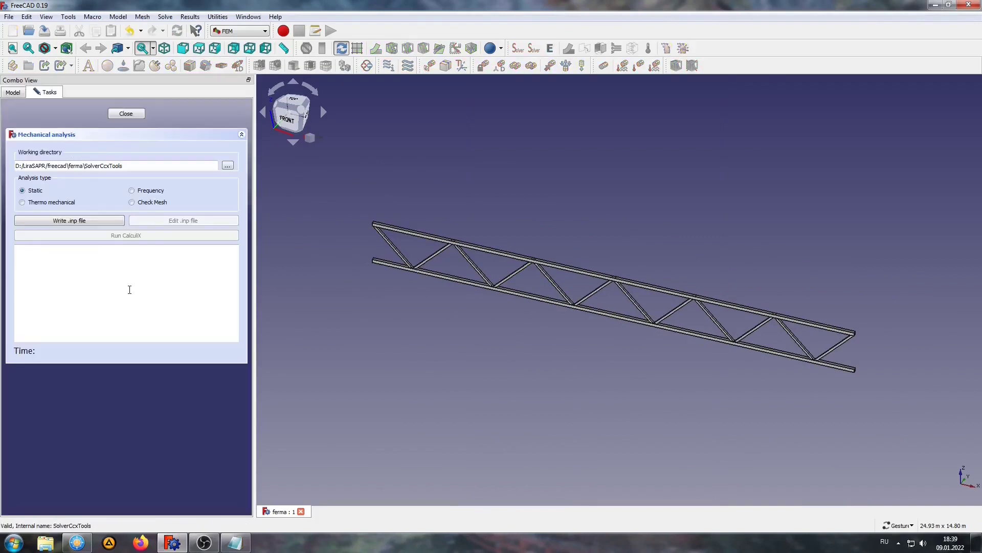
click(44, 219)
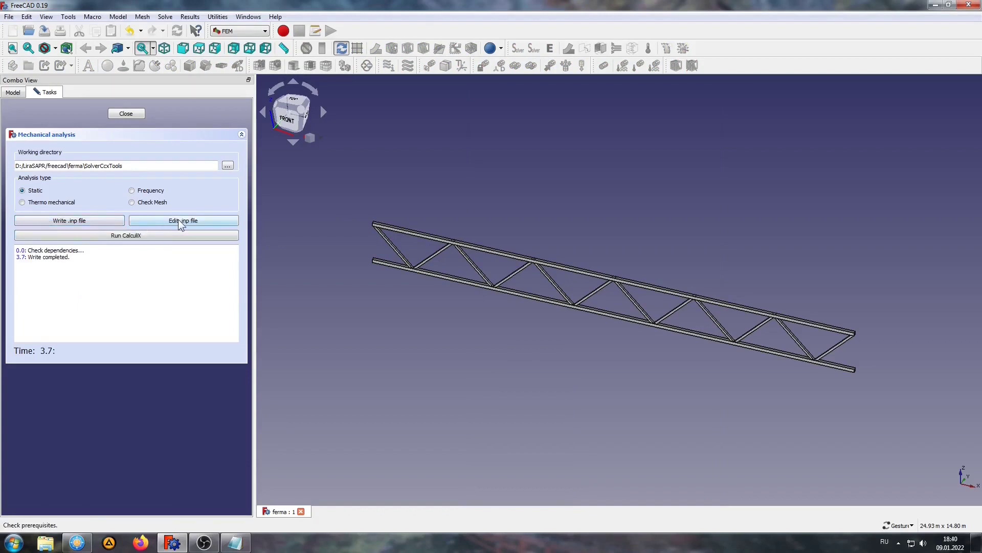
click(178, 219)
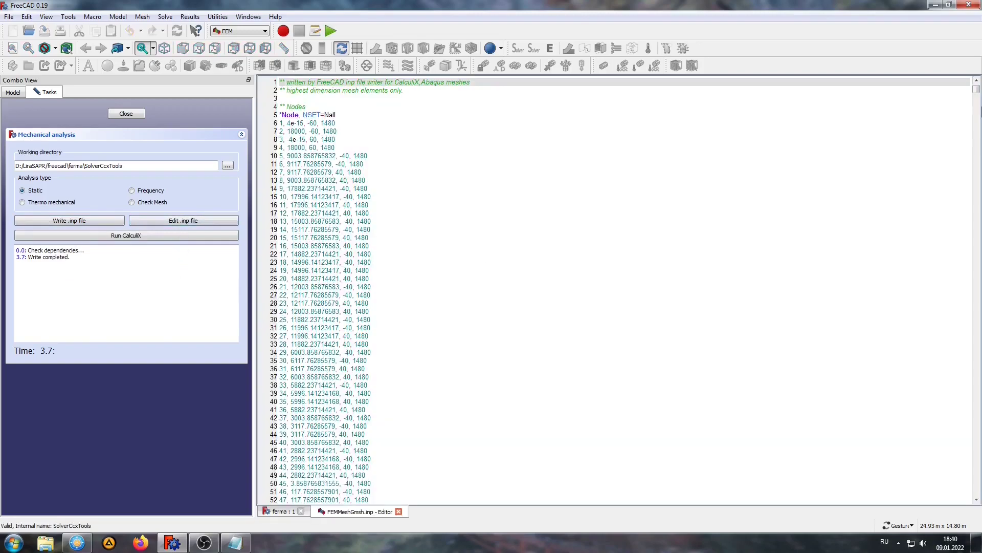
- Scroll to the *STEP section and select the STATIC keyword on line 109247
drag(977, 90, 976, 486)
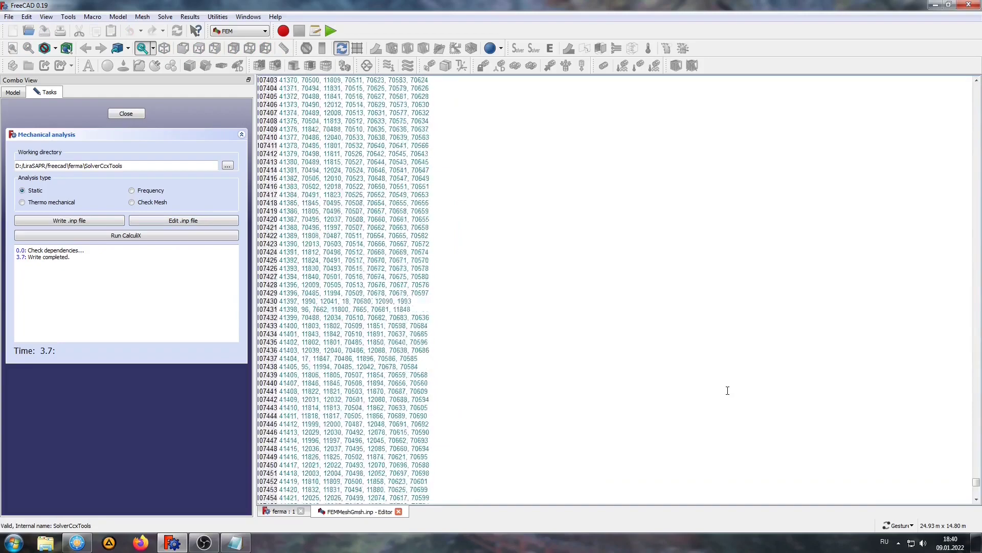
scroll(727, 391, down, 20)
scroll(728, 393, down, 20)
scroll(727, 394, down, 20)
scroll(727, 396, down, 20)
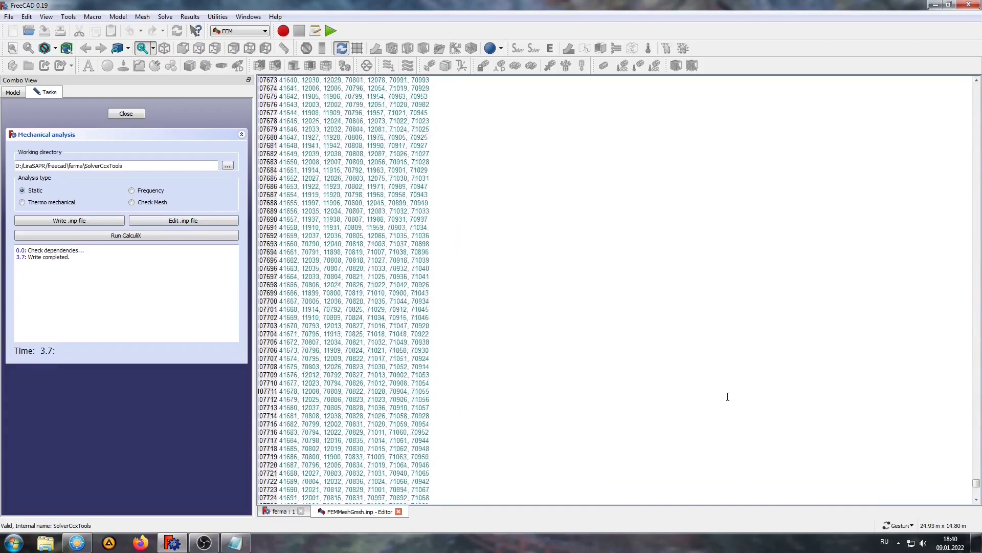
scroll(727, 397, down, 13)
scroll(727, 397, down, 13)
scroll(727, 397, down, 13)
scroll(971, 479, down, 10)
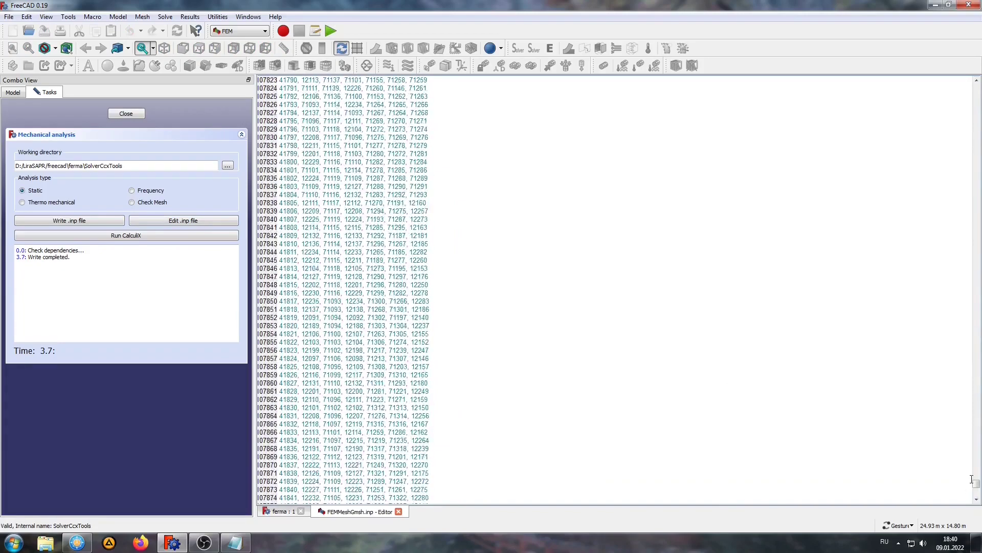
drag(976, 483, 976, 486)
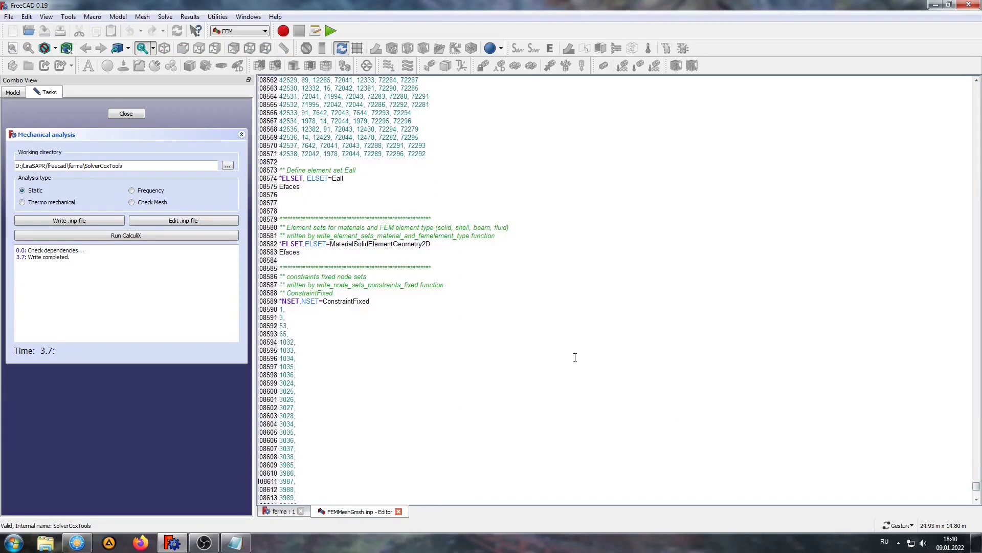
scroll(575, 357, down, 20)
scroll(575, 357, down, 20)
scroll(575, 356, down, 20)
scroll(575, 356, down, 18)
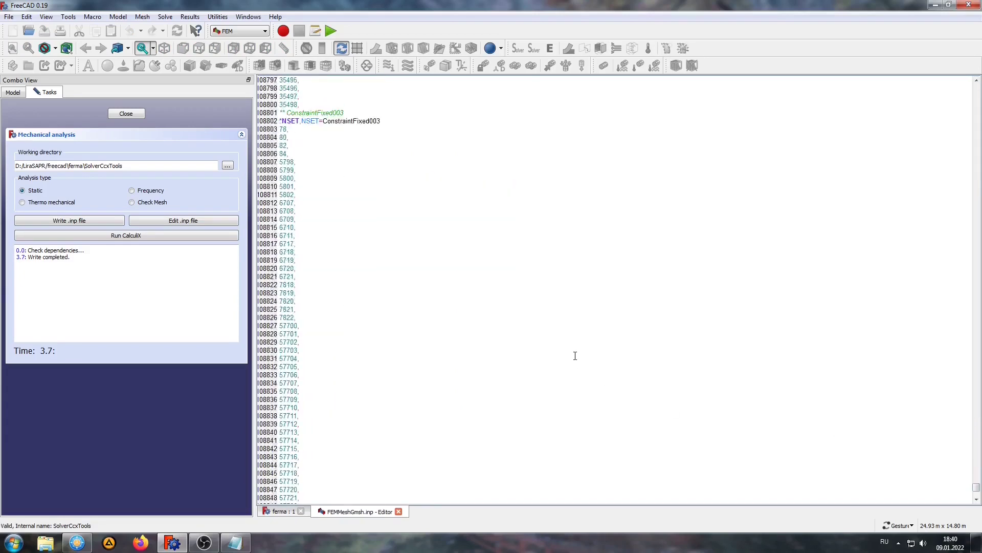
scroll(575, 355, down, 20)
scroll(575, 355, down, 20)
scroll(575, 355, down, 20)
scroll(575, 356, down, 20)
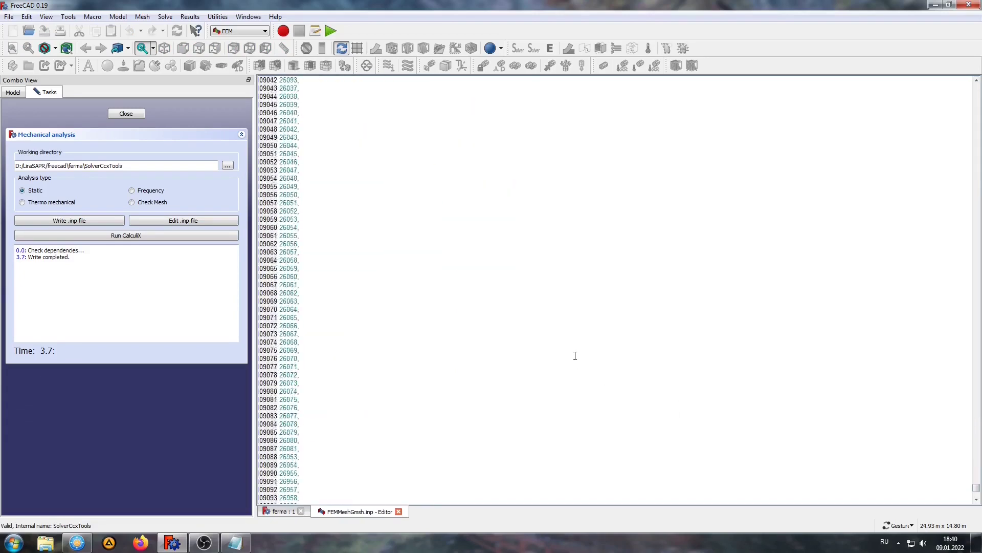
scroll(575, 356, down, 15)
scroll(575, 356, down, 15)
scroll(575, 355, down, 15)
scroll(575, 356, down, 15)
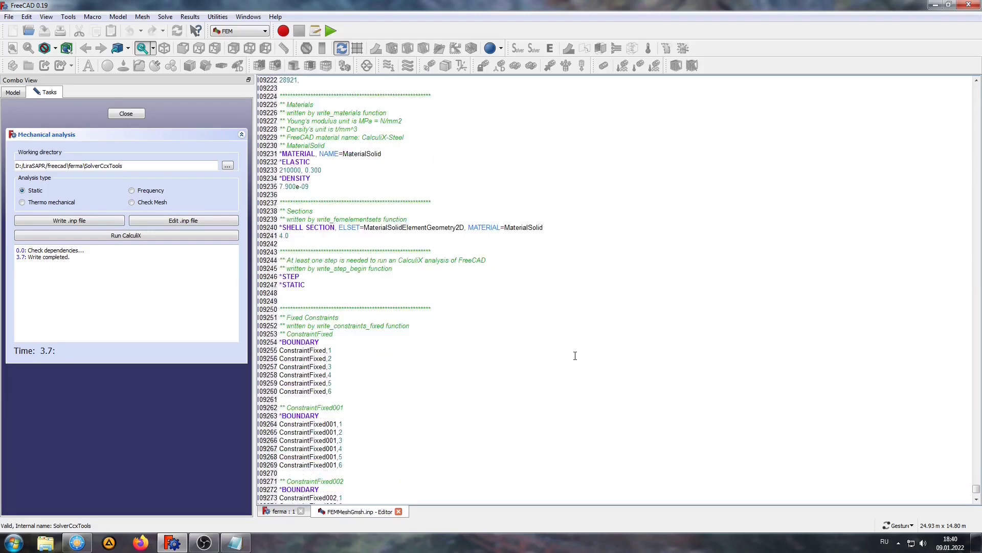
scroll(575, 355, down, 3)
drag(280, 203, 312, 203)
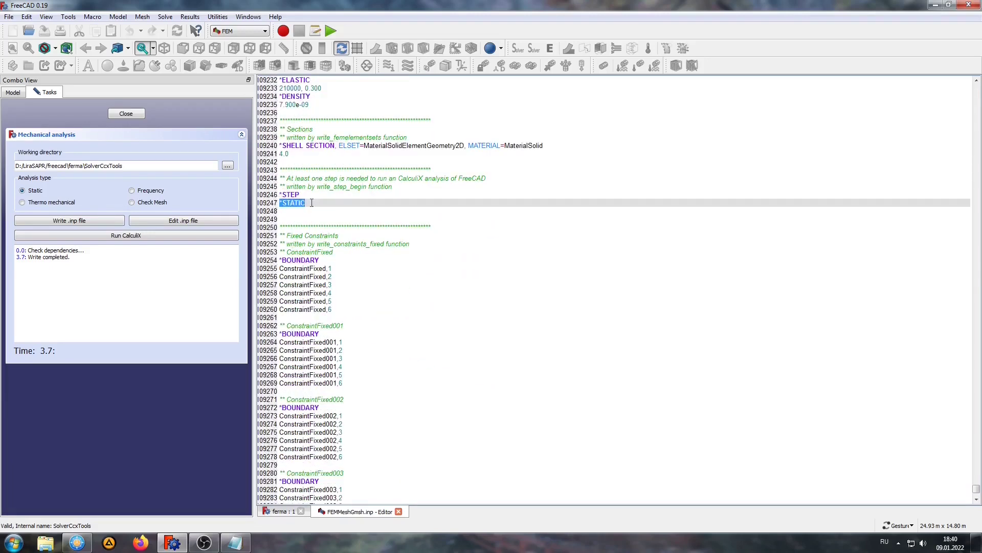
- Copy the word BUCKLE from the Notepad text
click(235, 542)
drag(731, 338, 647, 333)
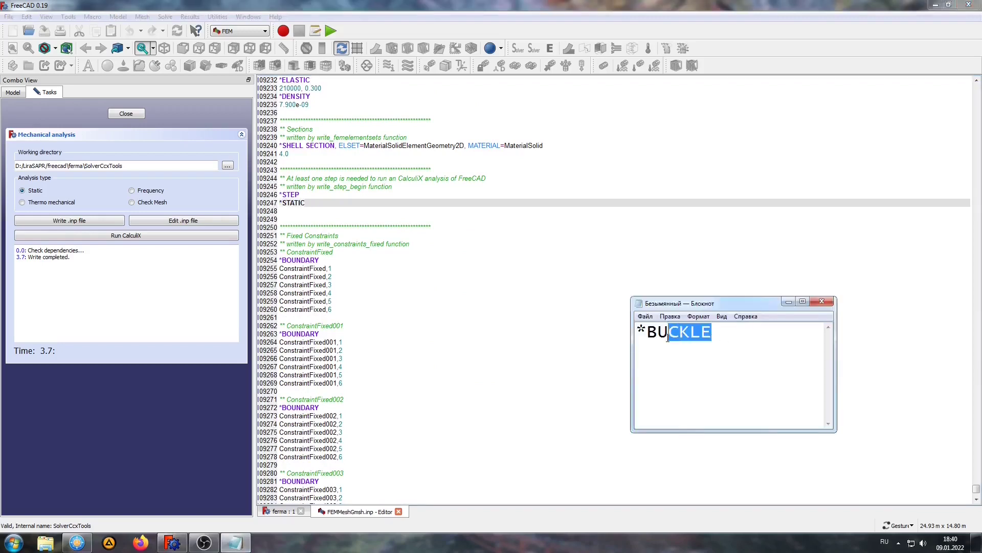
right_click(671, 333)
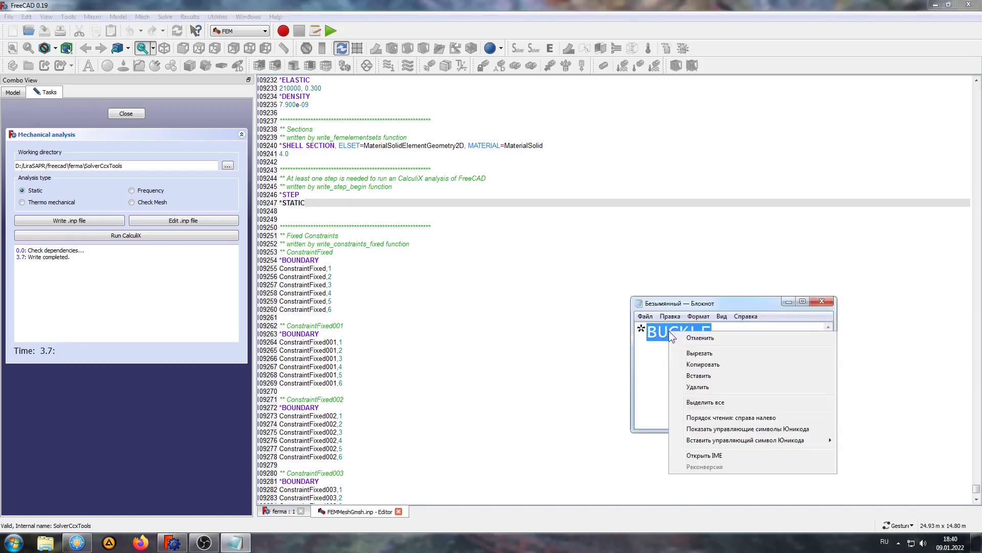
click(702, 364)
- Replace STATIC with BUCKLE, enter 5 modes on the next line, and close the editor
click(285, 203)
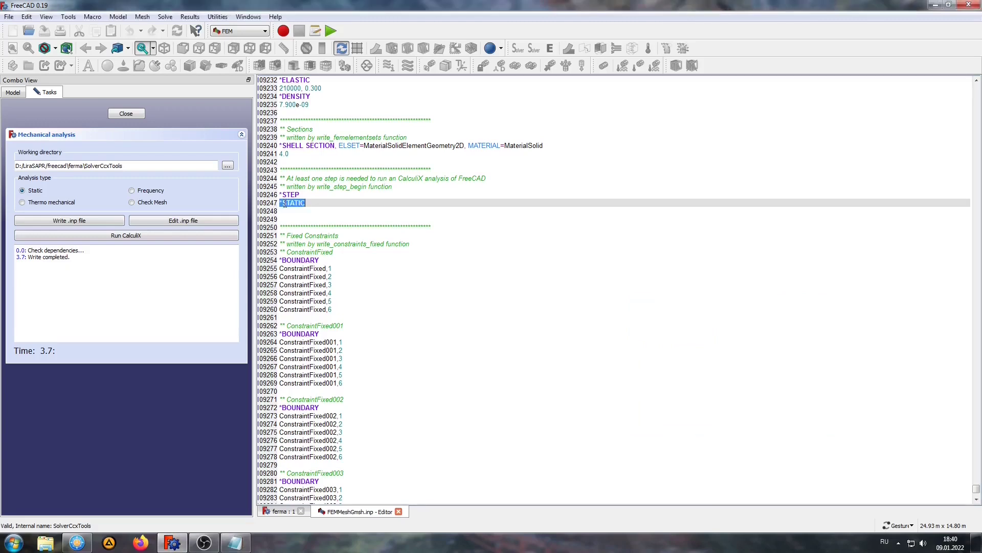
drag(305, 203, 282, 203)
right_click(282, 200)
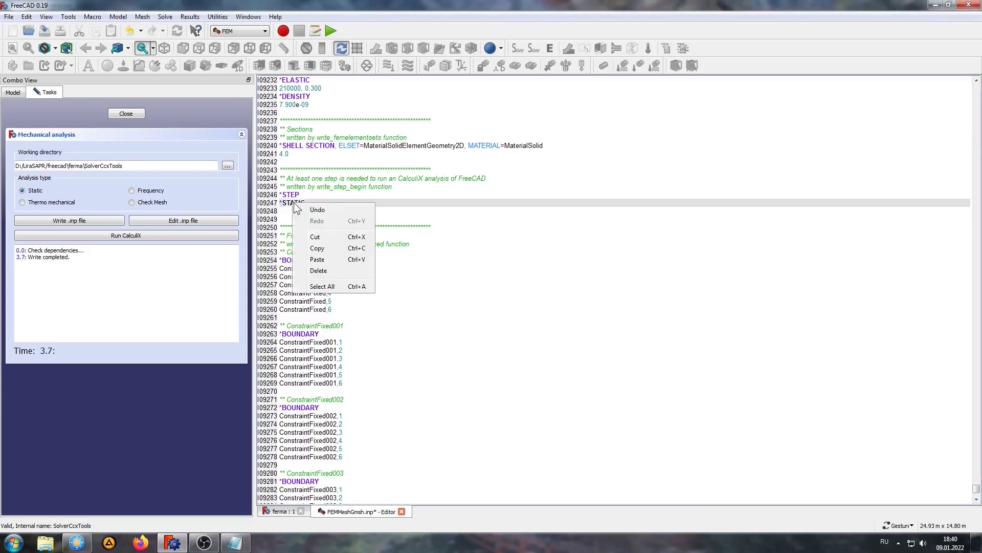
click(322, 263)
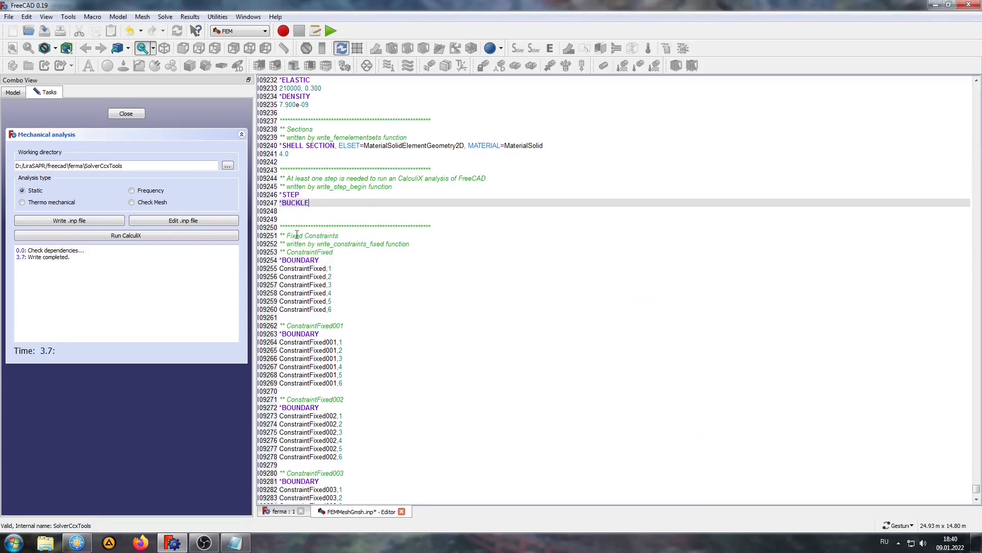
click(284, 211)
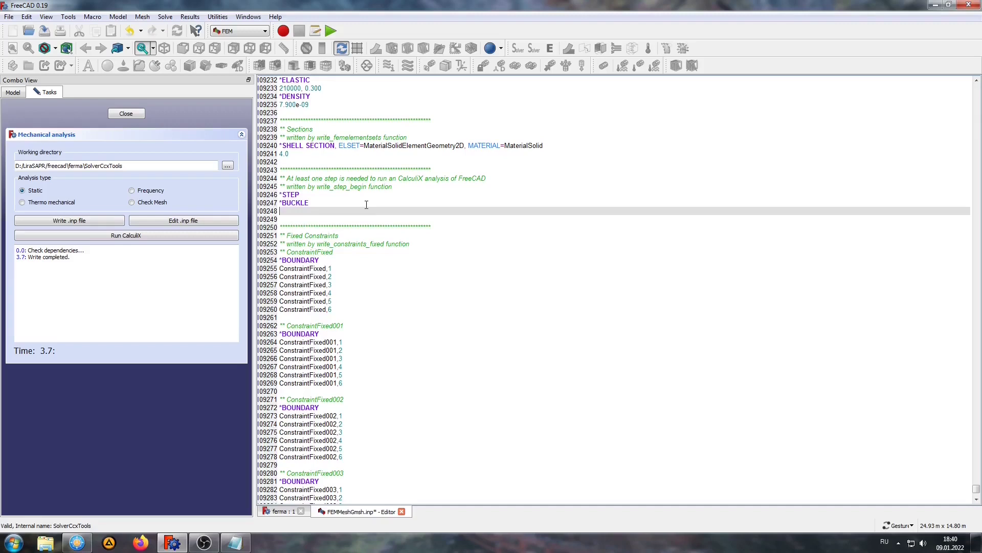
text(5)
click(402, 512)
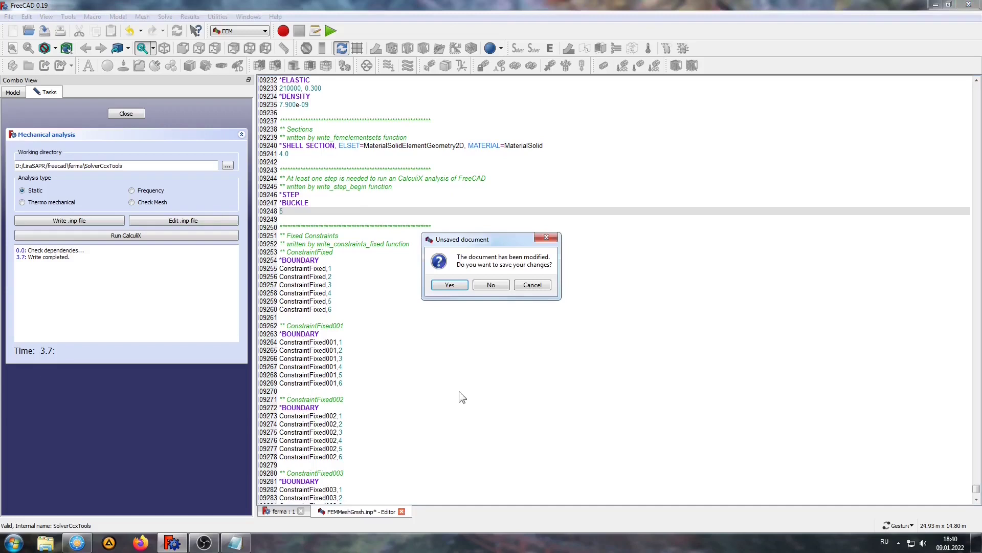
- Save the edited .inp file, run the CalculiX buckling analysis, and close the panel
click(439, 287)
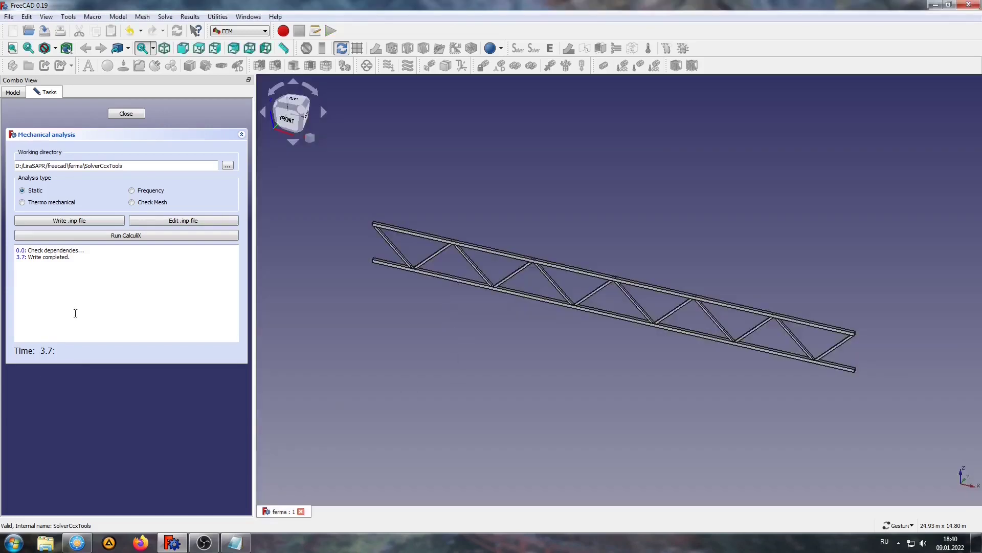
click(115, 235)
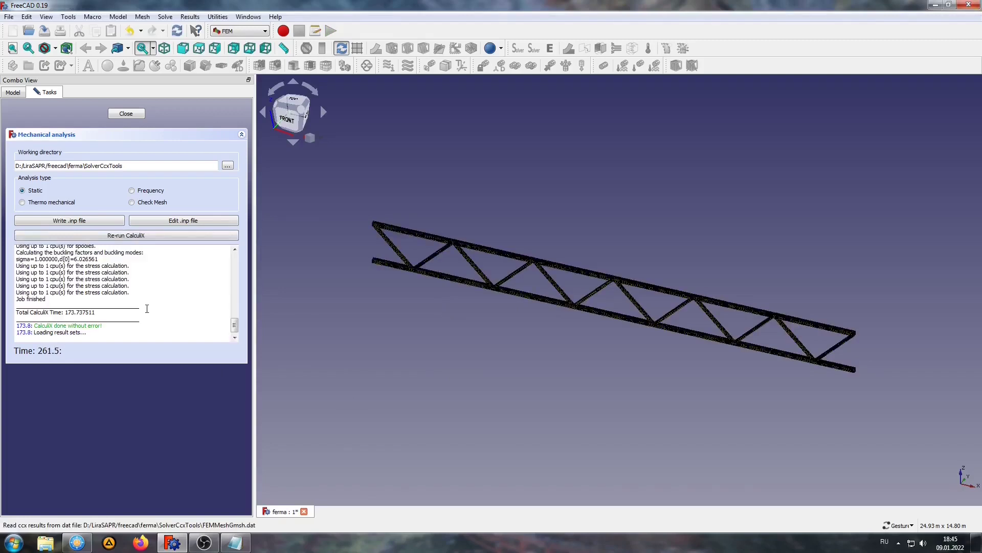
click(127, 115)
- Inspect CCX_Timenan_Results, CCX_Time6_03_Results and ccx_dat_file in the model tree
drag(248, 111, 250, 178)
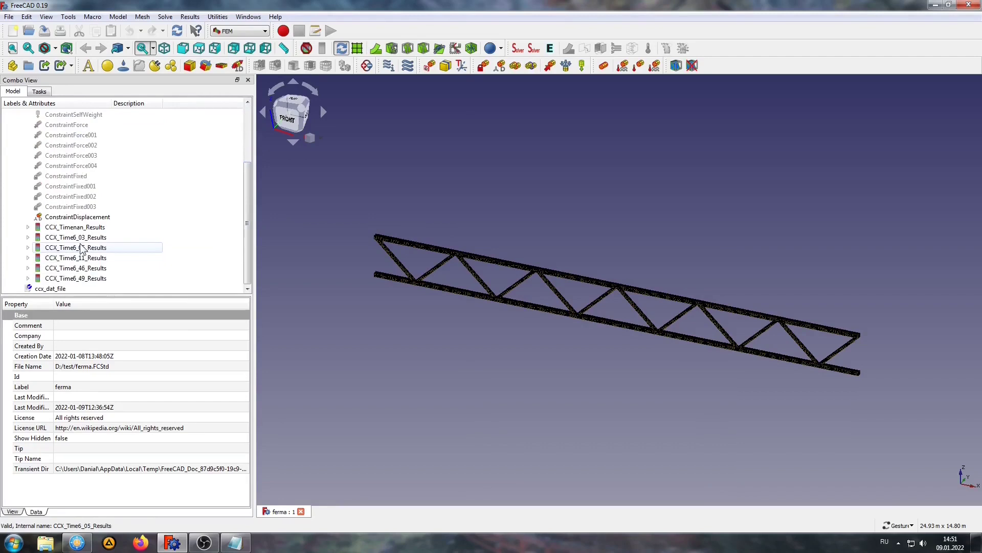
click(72, 227)
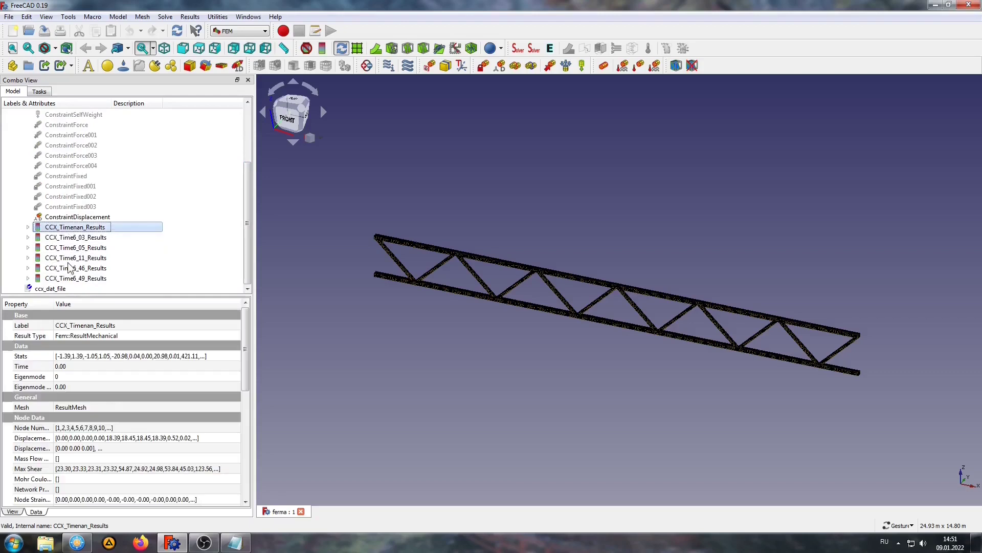
click(75, 238)
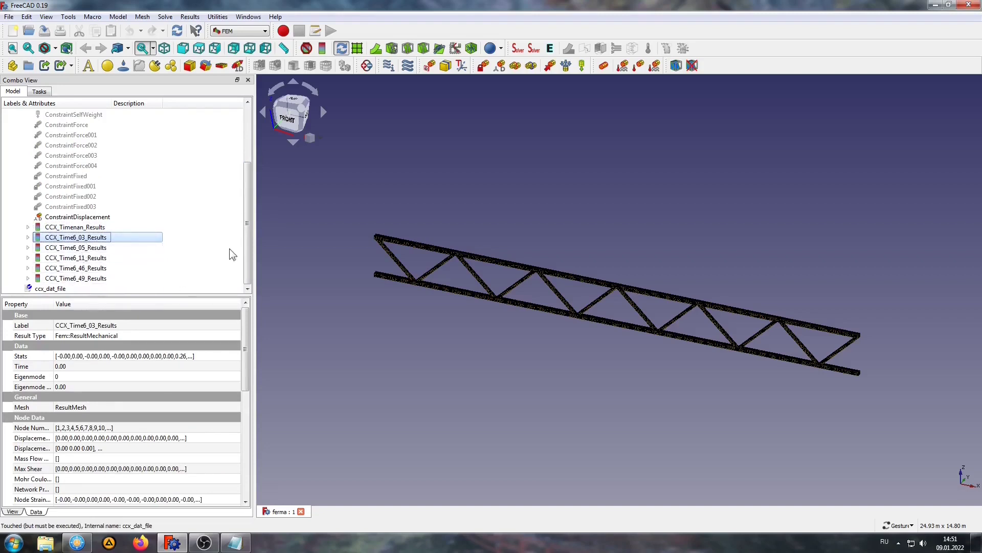
click(54, 289)
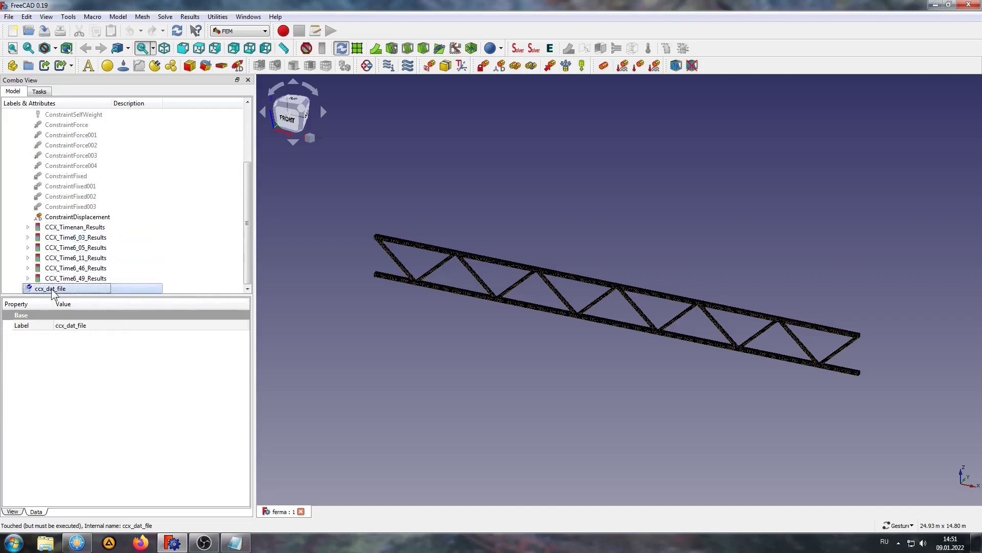
- Open ccx_dat_file to read buckling factors from about 6.03 to 6.49, then close it
double_click(52, 290)
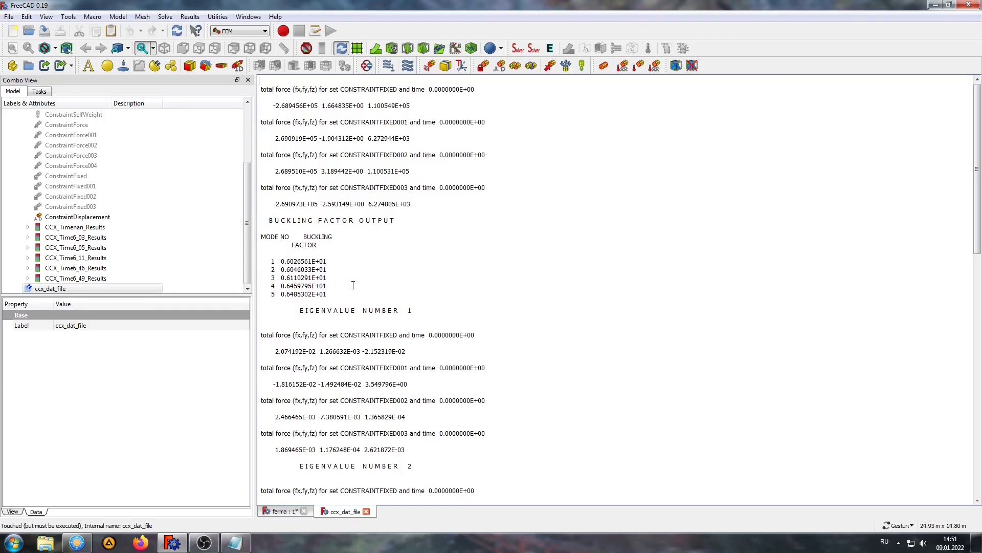
click(366, 511)
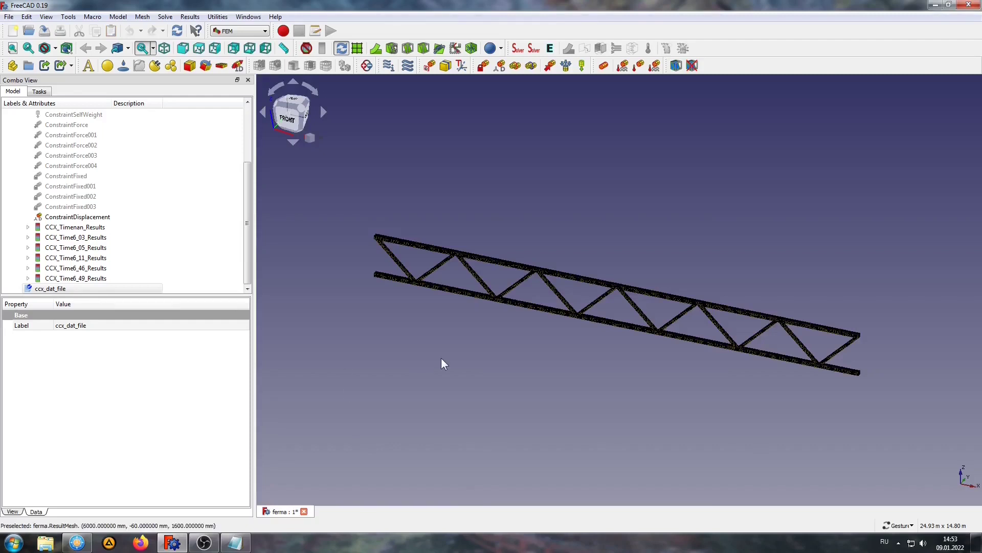
- Show CCX_Time6_03_Results as displacement magnitude with an exaggerated deformed shape
drag(246, 210, 252, 149)
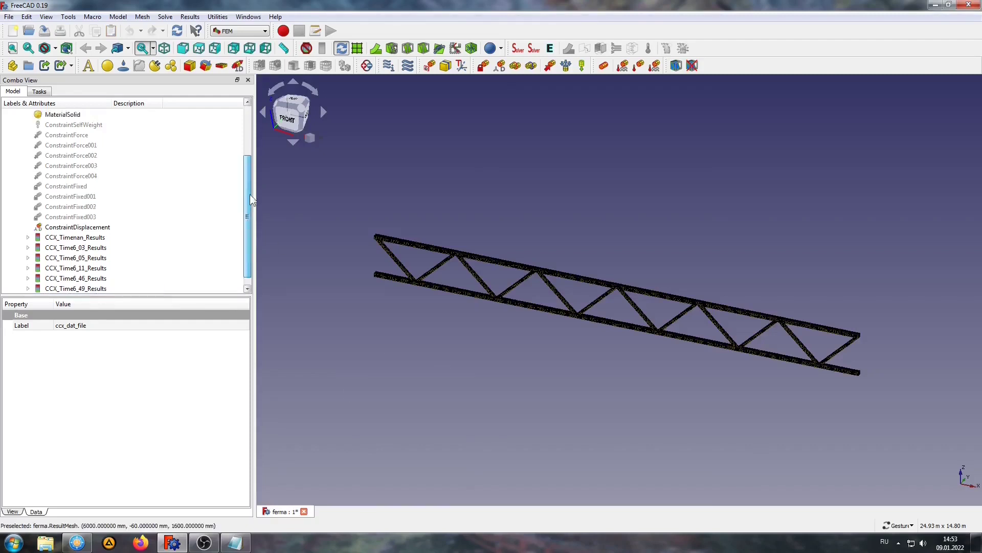
click(53, 134)
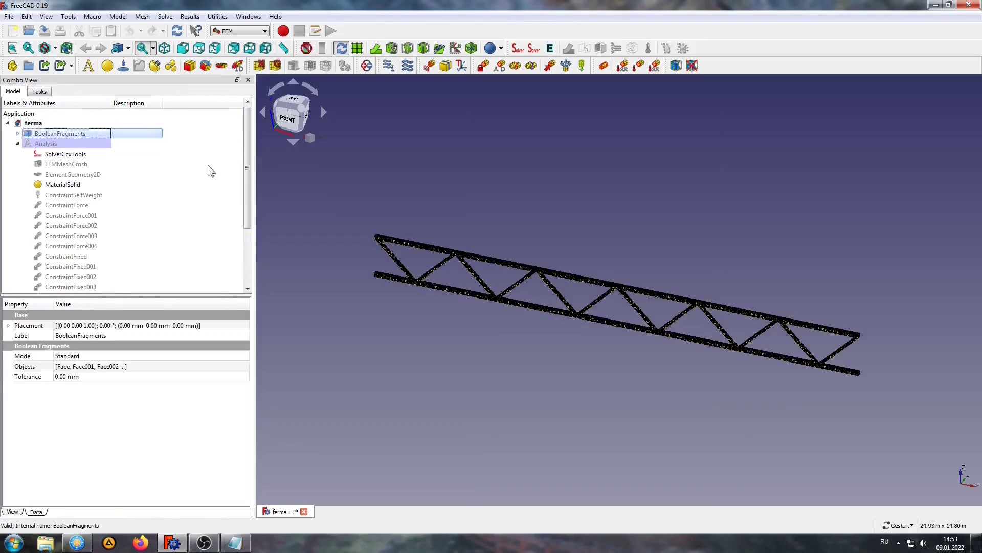
drag(245, 137, 243, 212)
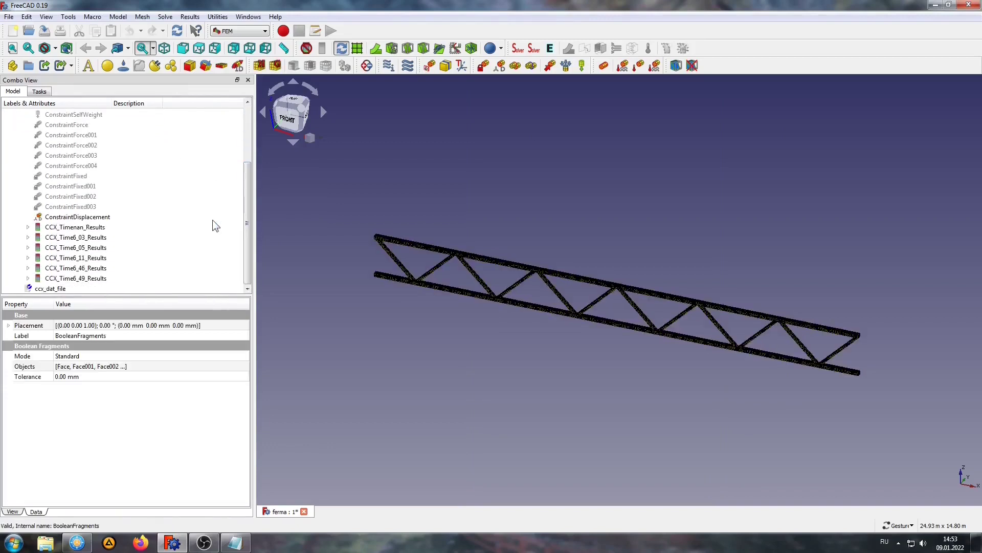
scroll(154, 217, up, 5)
scroll(102, 230, down, 3)
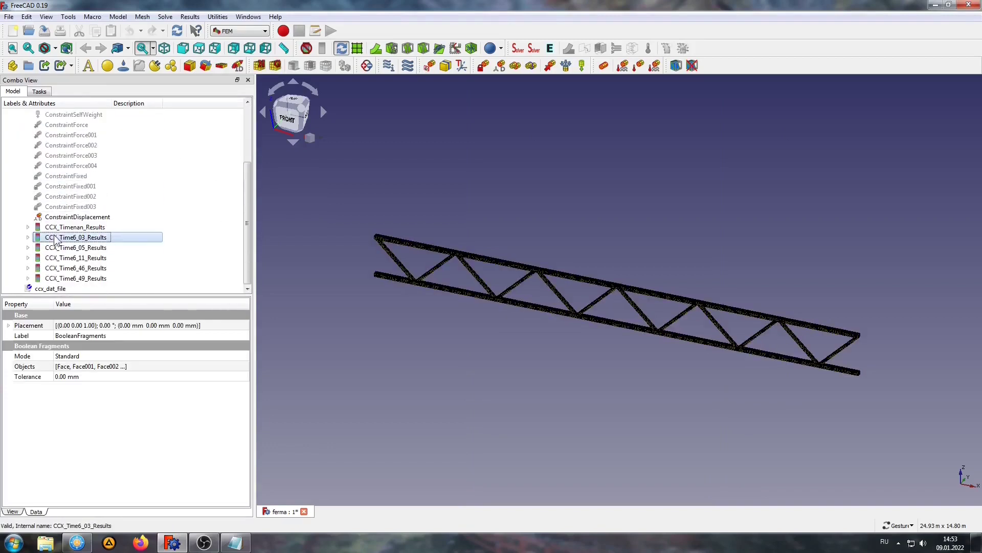
double_click(54, 234)
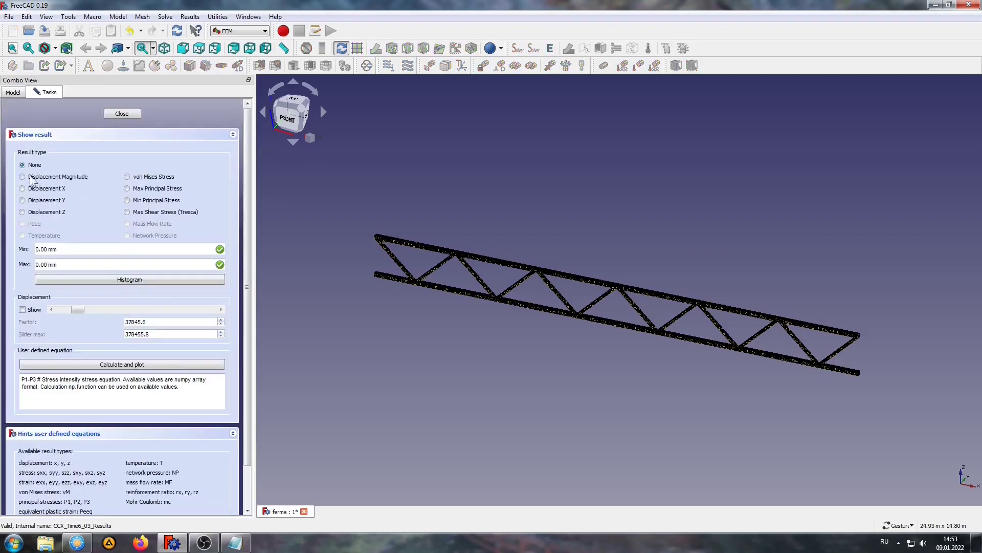
click(31, 176)
click(23, 310)
drag(79, 309, 126, 310)
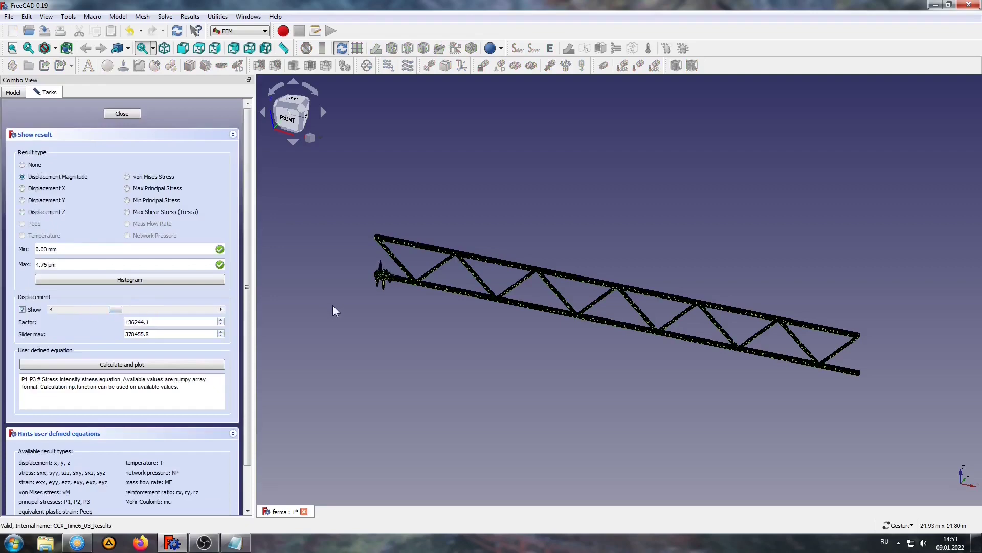
- Zoom to inspect the buckled truss (up to 4.76 µm), then close the result display
scroll(376, 266, up, 2)
scroll(404, 250, up, 3)
scroll(410, 245, up, 2)
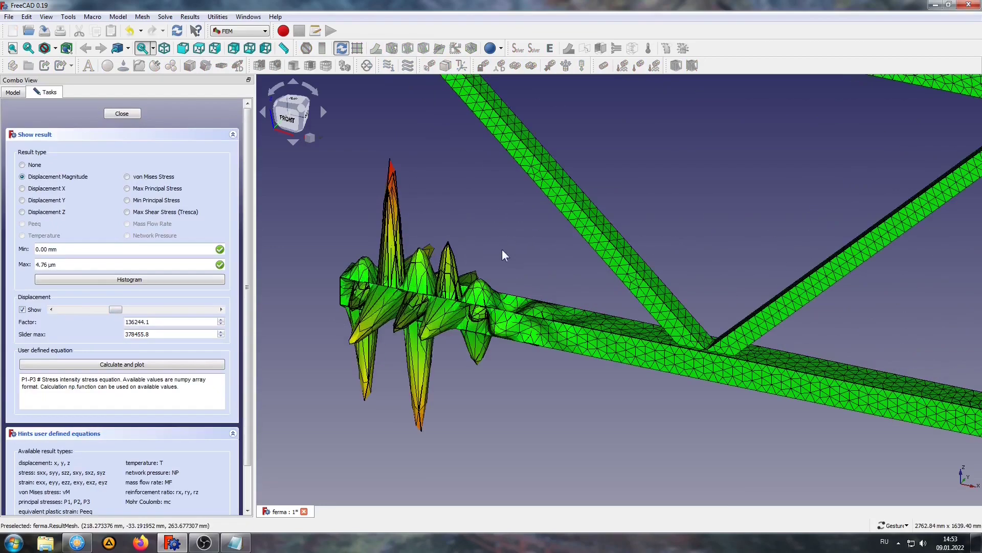
scroll(502, 250, down, 1)
scroll(481, 224, down, 1)
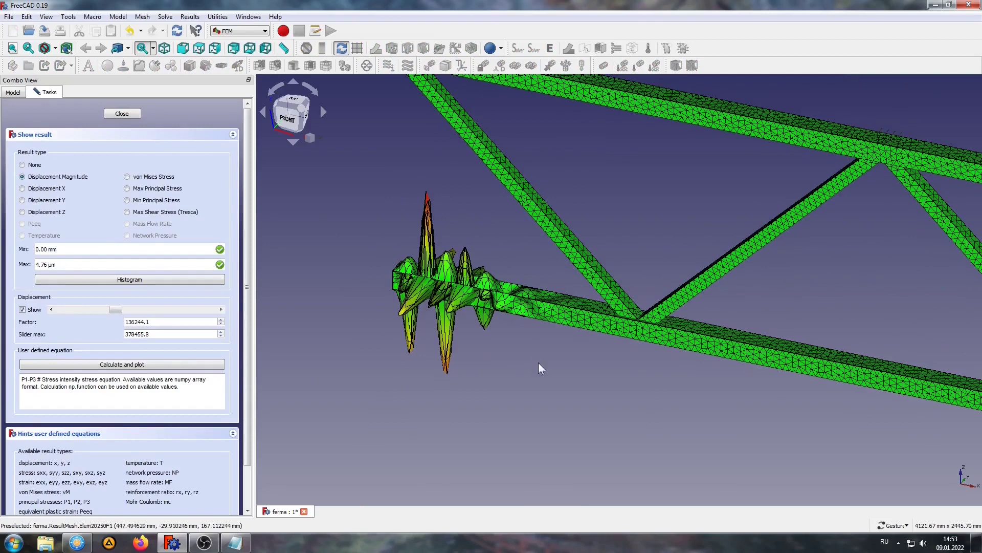
scroll(538, 362, down, 3)
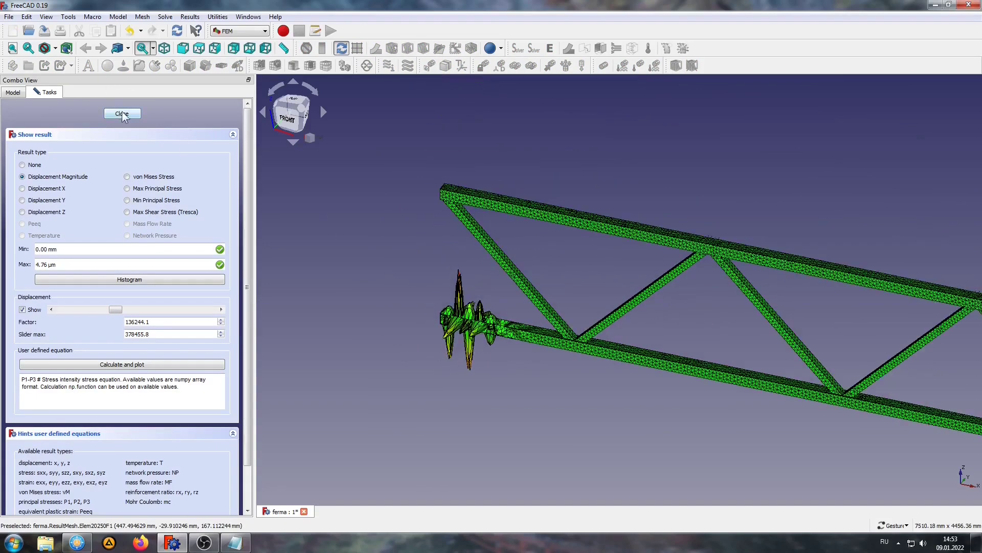
click(122, 114)
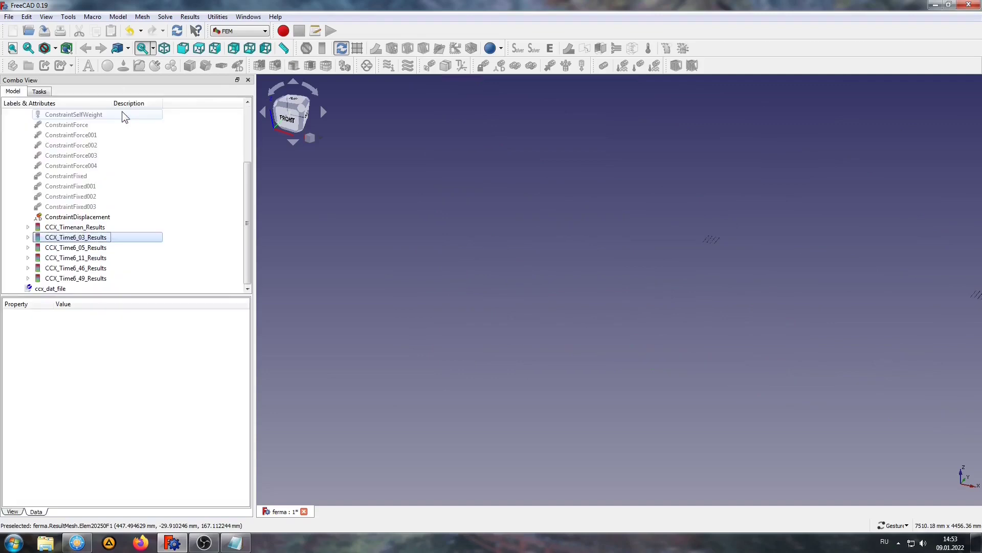
click(66, 248)
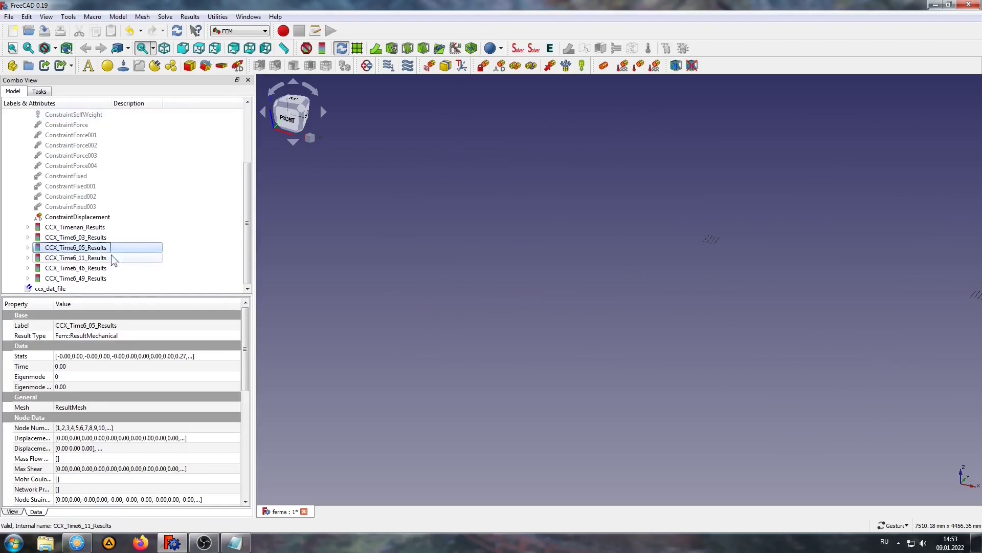
double_click(80, 250)
scroll(469, 268, down, 2)
scroll(597, 306, down, 3)
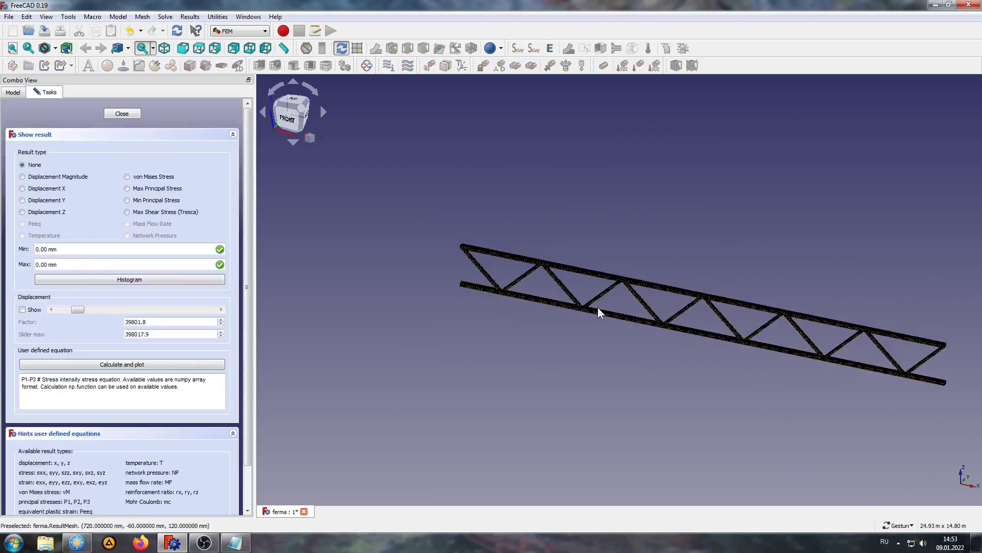
click(46, 176)
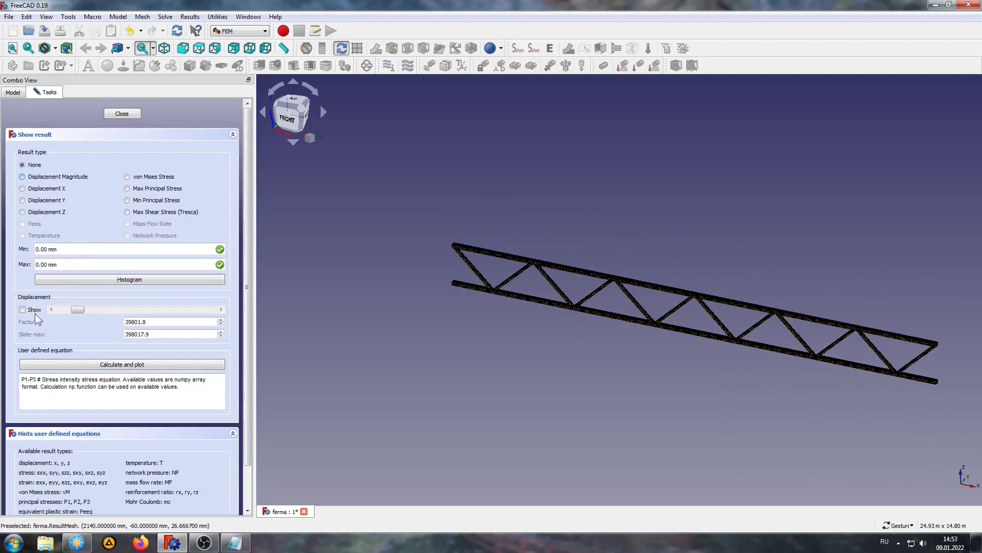
drag(78, 310, 97, 309)
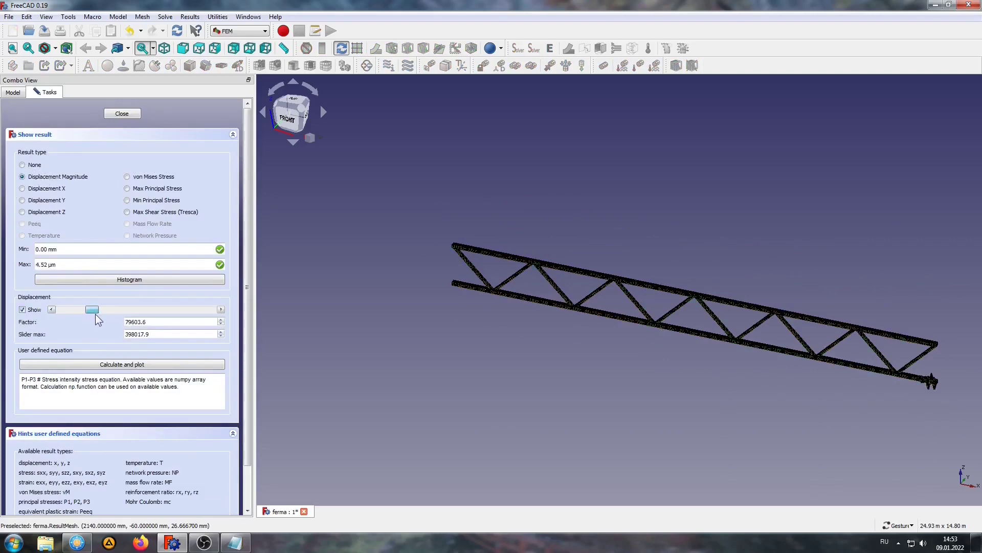
scroll(743, 341, up, 3)
scroll(660, 332, up, 2)
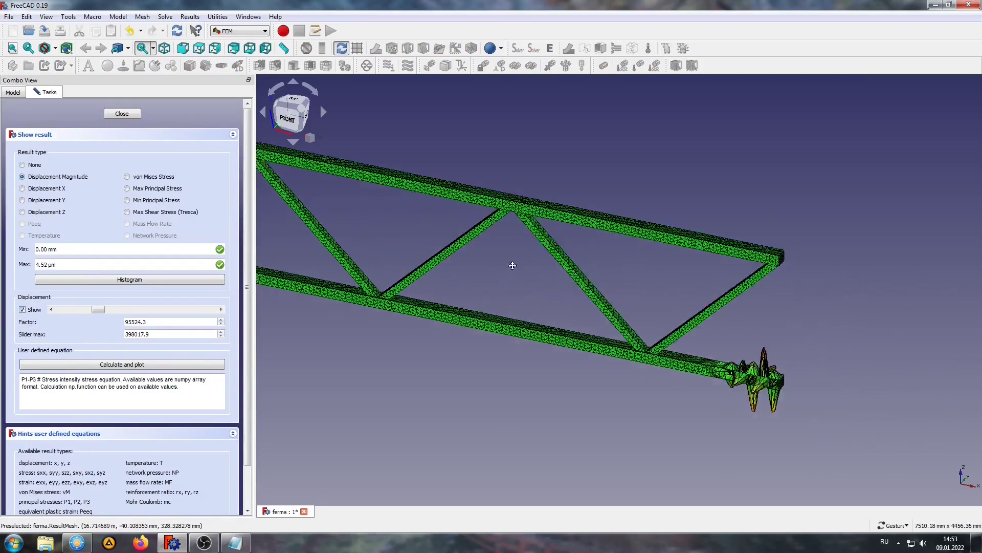
scroll(677, 277, up, 2)
scroll(682, 284, up, 2)
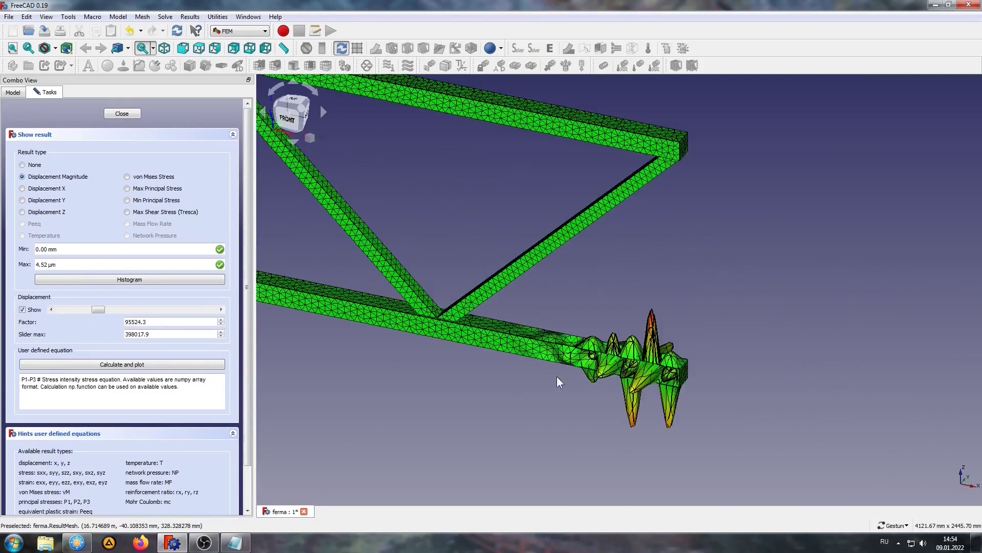
scroll(745, 301, down, 2)
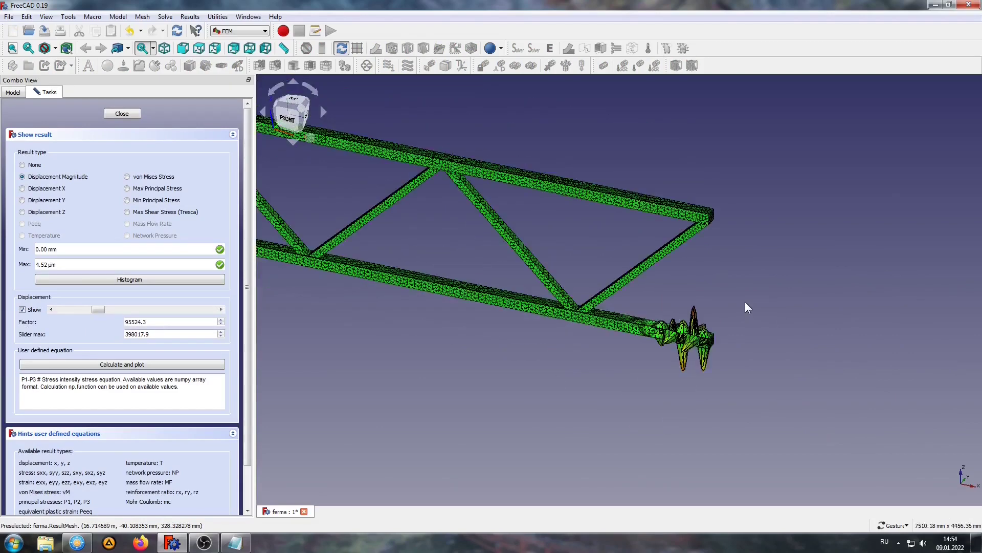
scroll(745, 302, down, 2)
scroll(588, 360, down, 1)
right_drag(587, 361, 666, 367)
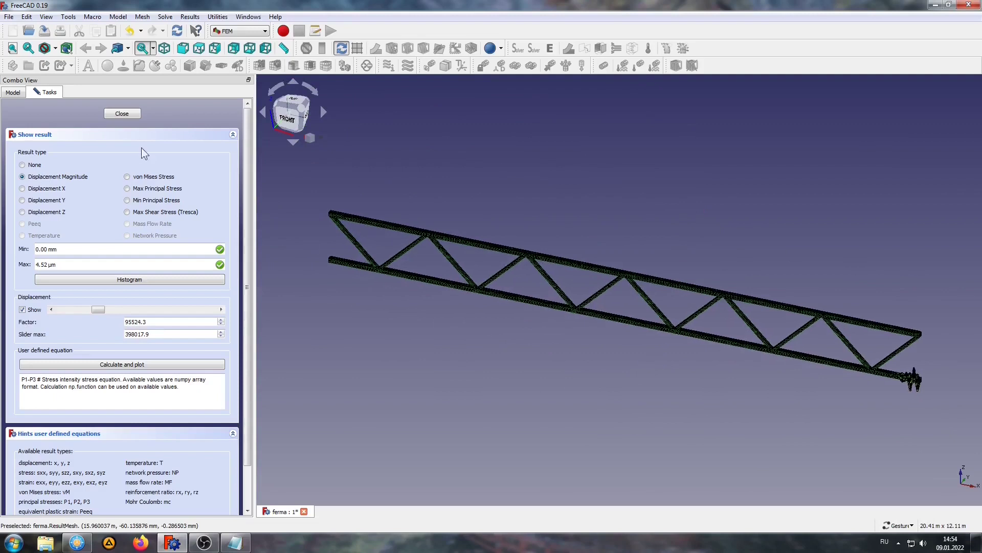
click(122, 113)
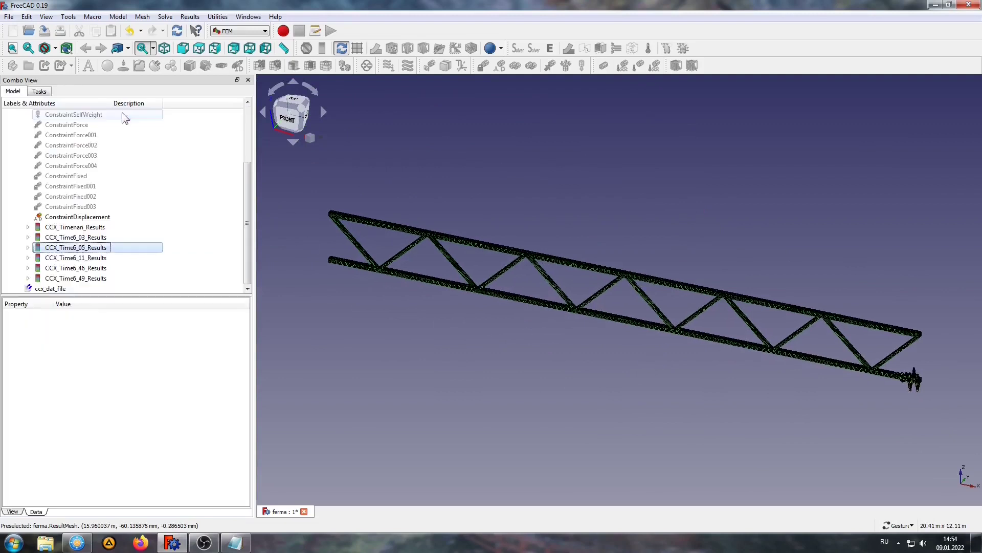
double_click(64, 260)
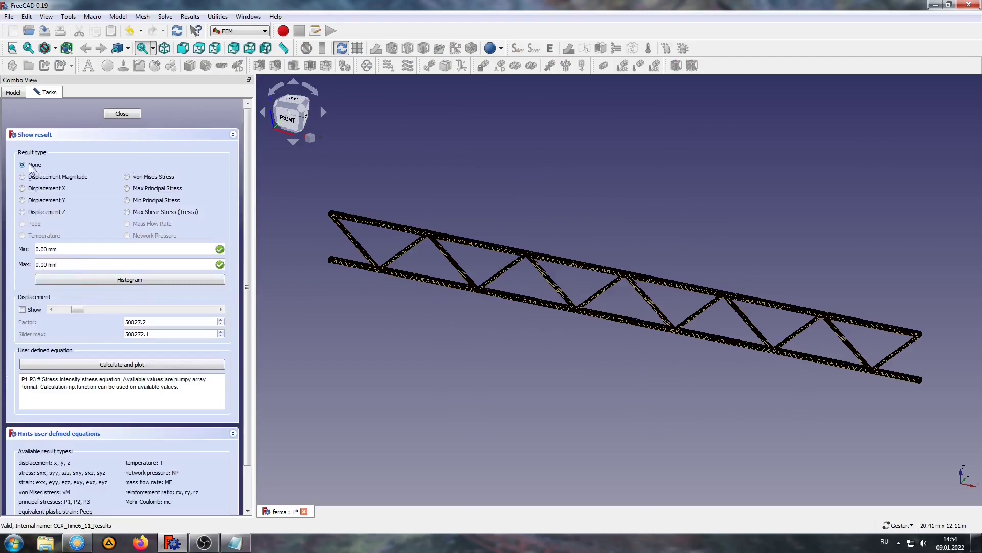
click(22, 177)
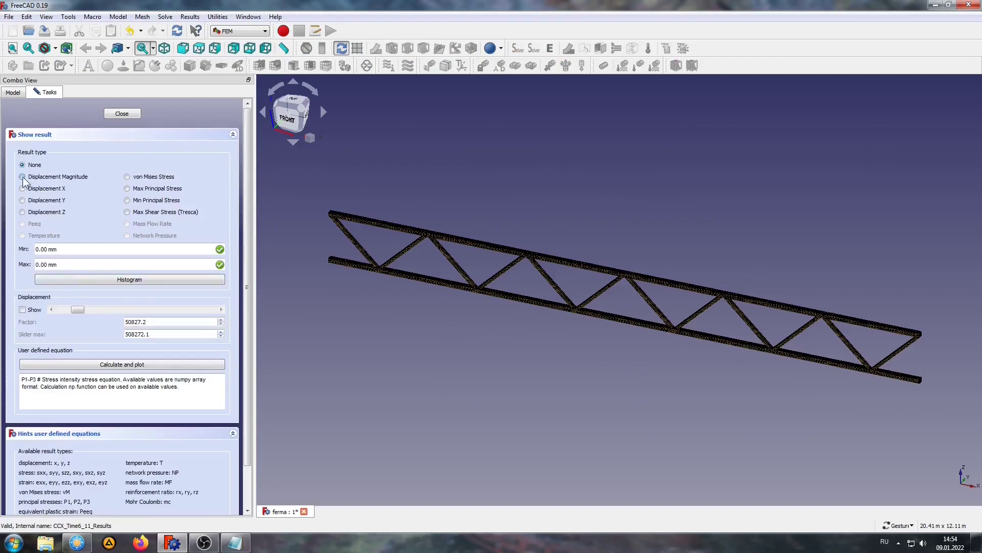
click(22, 310)
drag(77, 310, 109, 310)
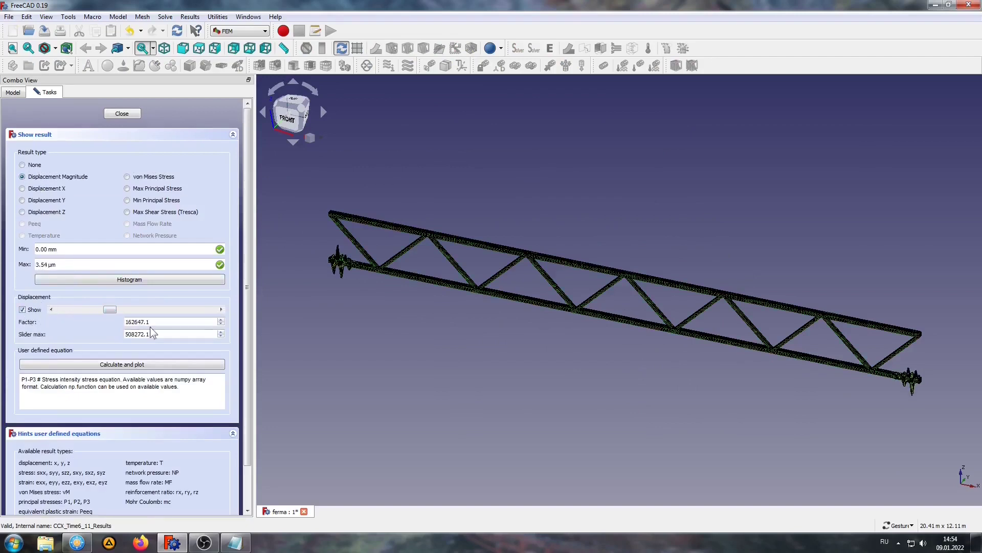
drag(595, 372, 613, 375)
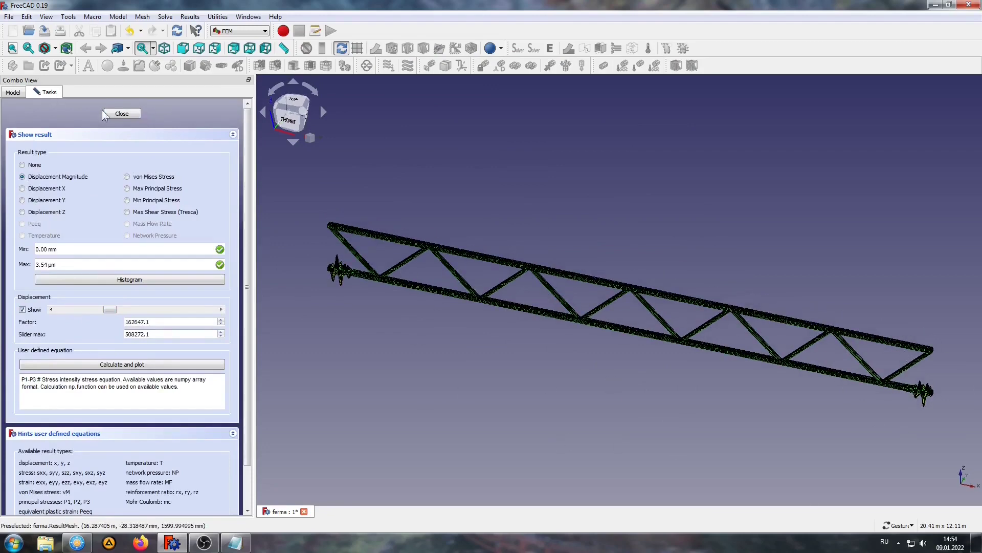
click(118, 113)
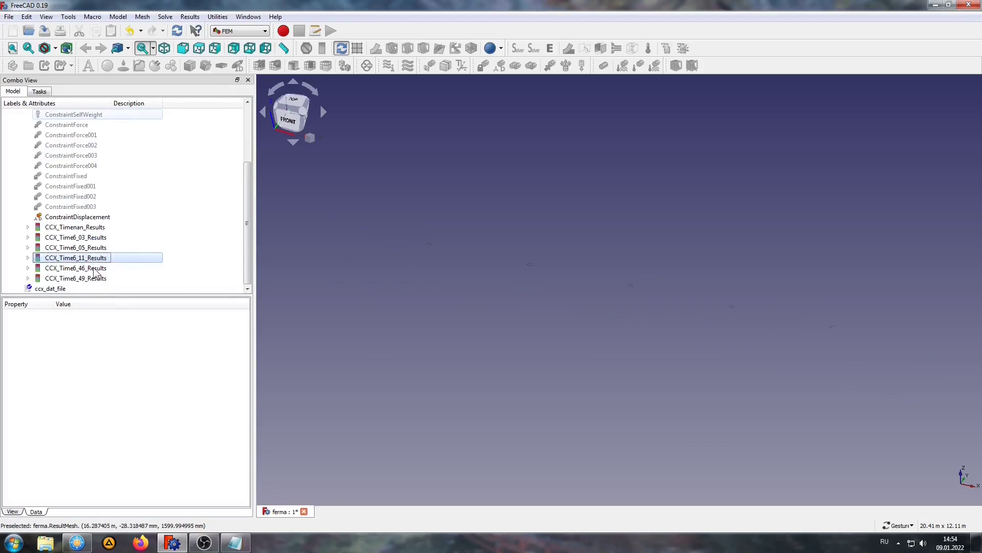
double_click(94, 268)
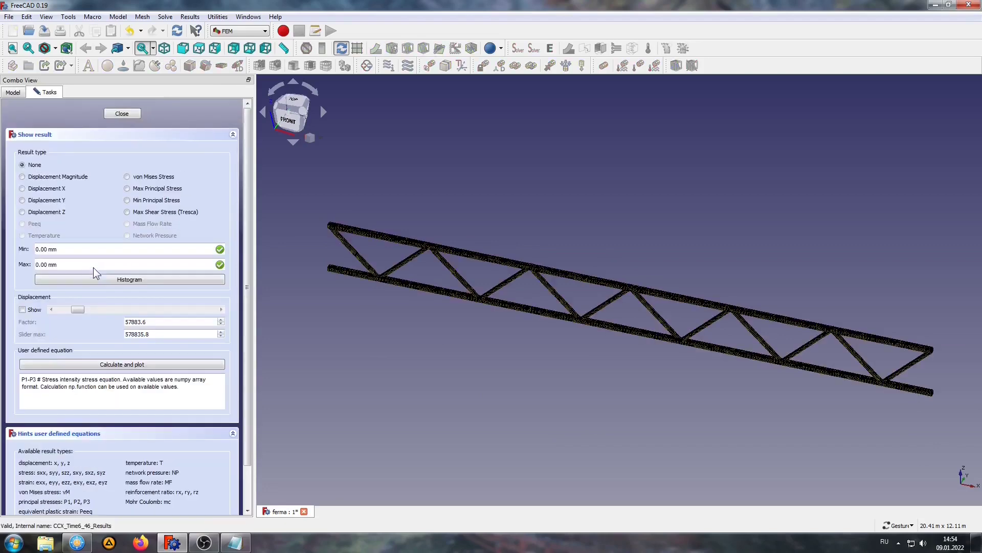
click(39, 182)
click(22, 310)
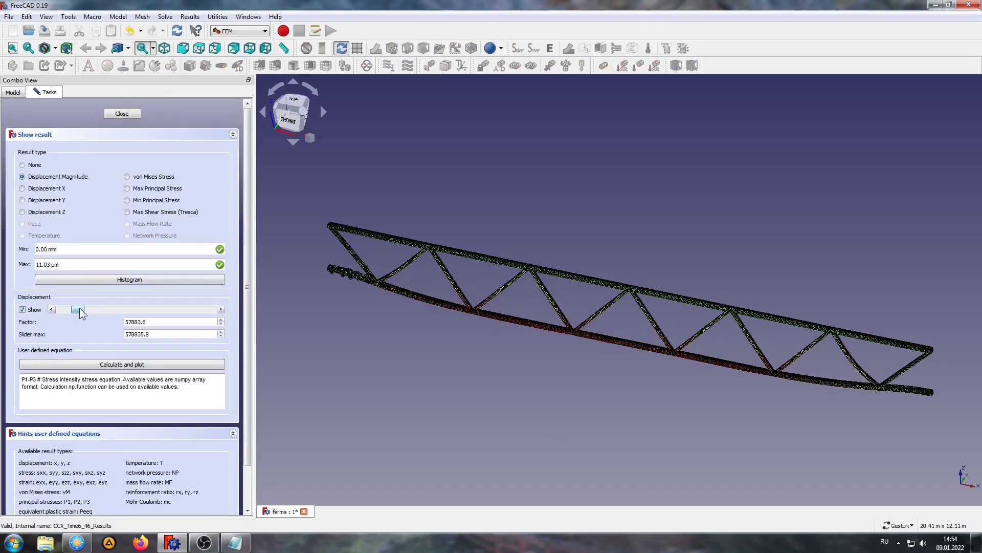
drag(79, 308, 108, 310)
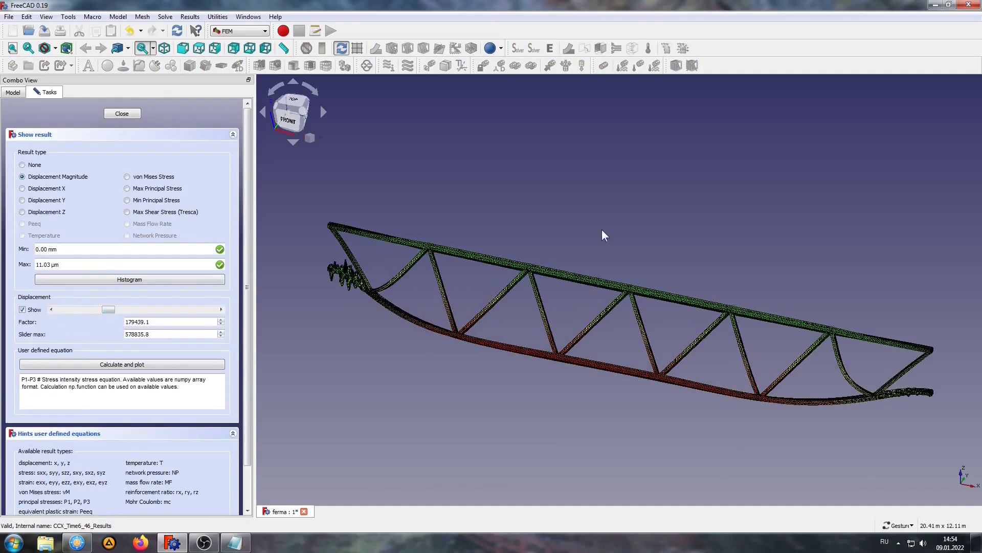
drag(602, 235, 577, 282)
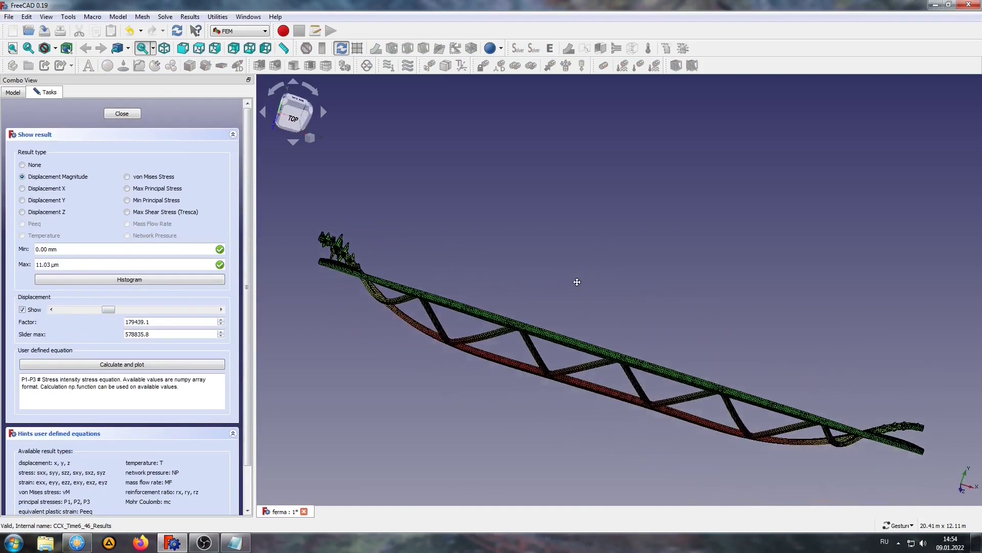
drag(599, 318, 631, 233)
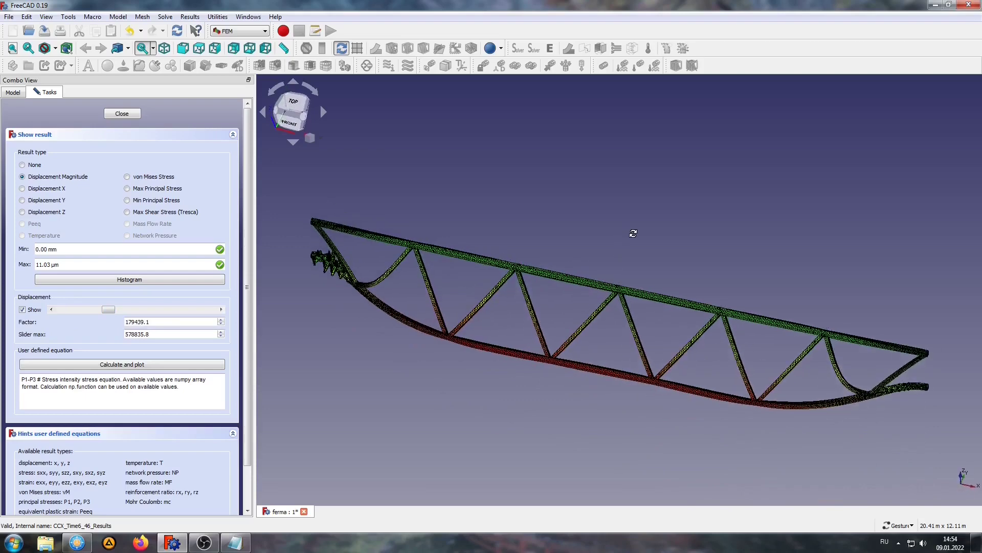
click(122, 113)
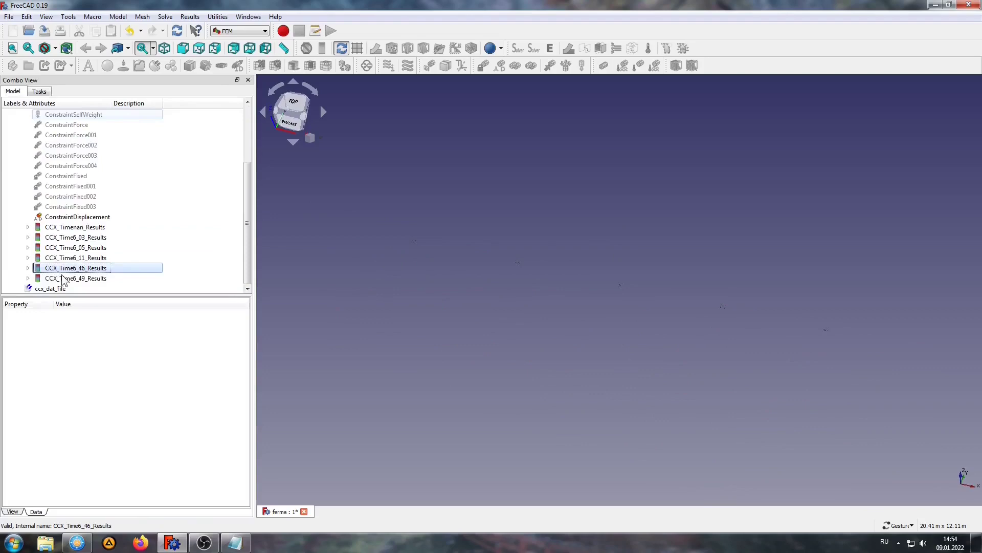
- Show CCX_Time6_49_Results as displacement magnitude deformed by factor 200179.9, orbiting to inspect
double_click(62, 279)
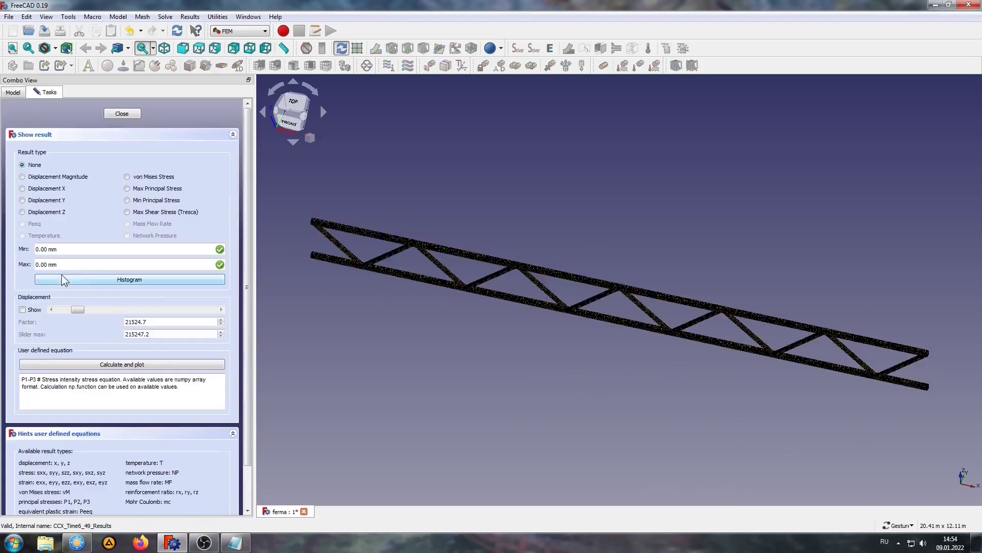
click(32, 177)
click(22, 309)
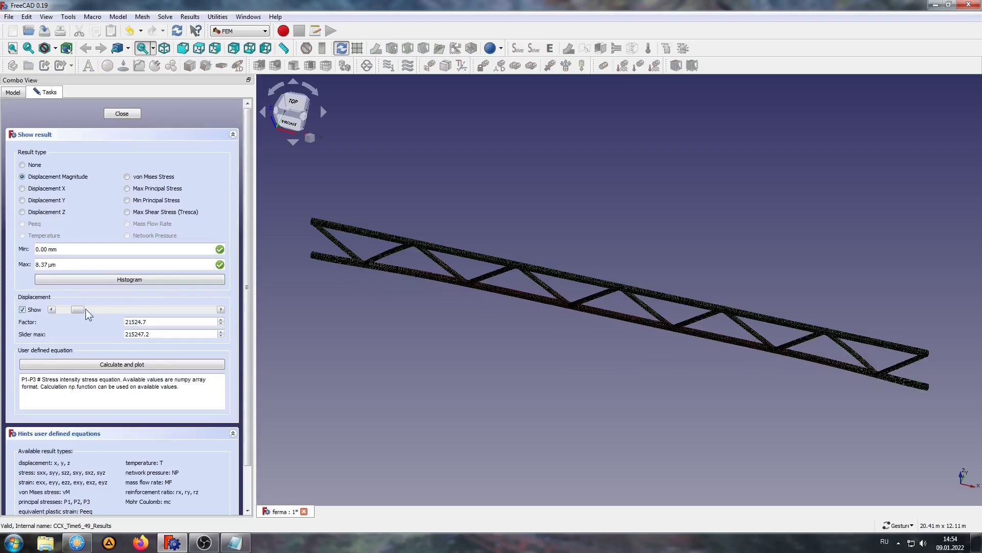
drag(86, 309, 139, 314)
drag(182, 314, 200, 309)
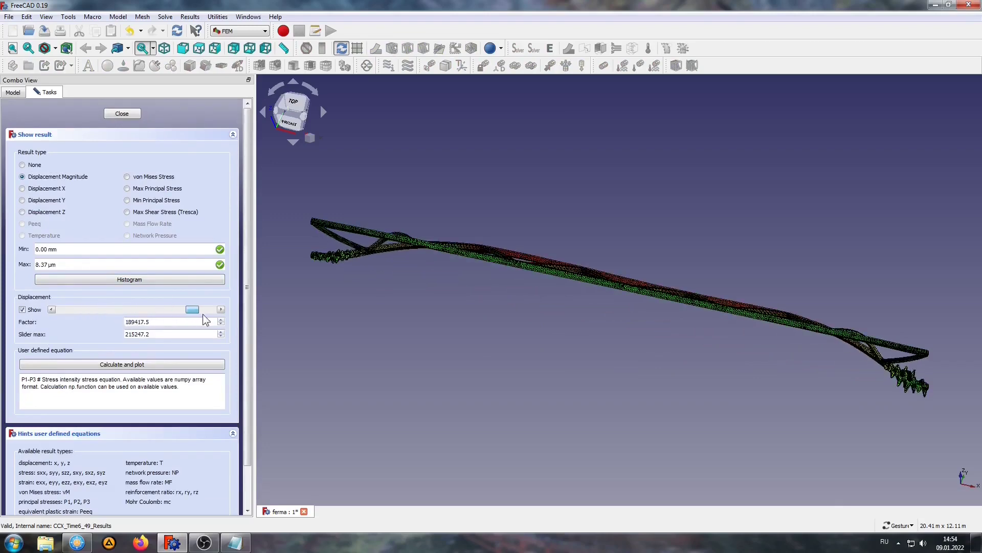
mouse_move(620, 213)
mouse_down()
mouse_move(614, 287)
mouse_move(638, 193)
mouse_move(629, 344)
mouse_move(596, 364)
mouse_move(643, 388)
mouse_move(629, 336)
mouse_move(629, 360)
mouse_move(614, 357)
mouse_move(608, 404)
mouse_up()
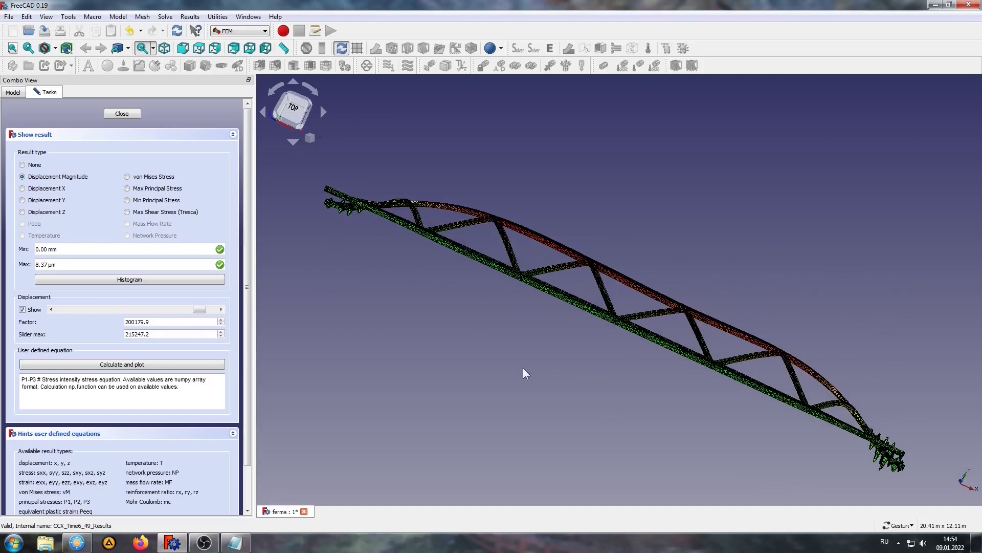
mouse_move(520, 373)
mouse_down()
mouse_move(520, 336)
mouse_move(552, 271)
mouse_move(566, 325)
mouse_move(528, 361)
mouse_move(583, 321)
mouse_move(574, 324)
mouse_move(532, 257)
mouse_move(569, 220)
mouse_move(592, 273)
mouse_move(532, 329)
mouse_move(599, 329)
mouse_move(617, 351)
mouse_move(598, 351)
mouse_move(622, 270)
mouse_move(657, 252)
mouse_move(672, 263)
mouse_up()
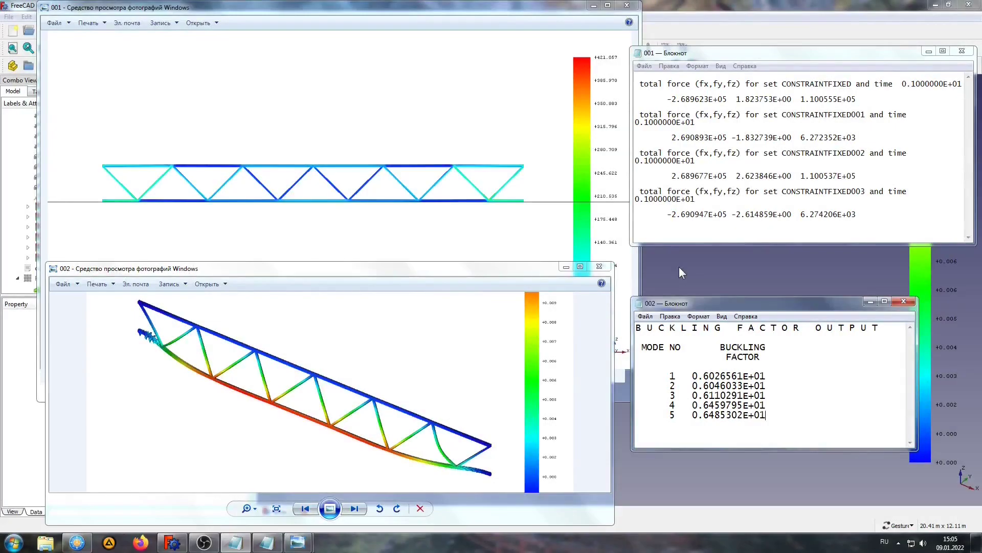